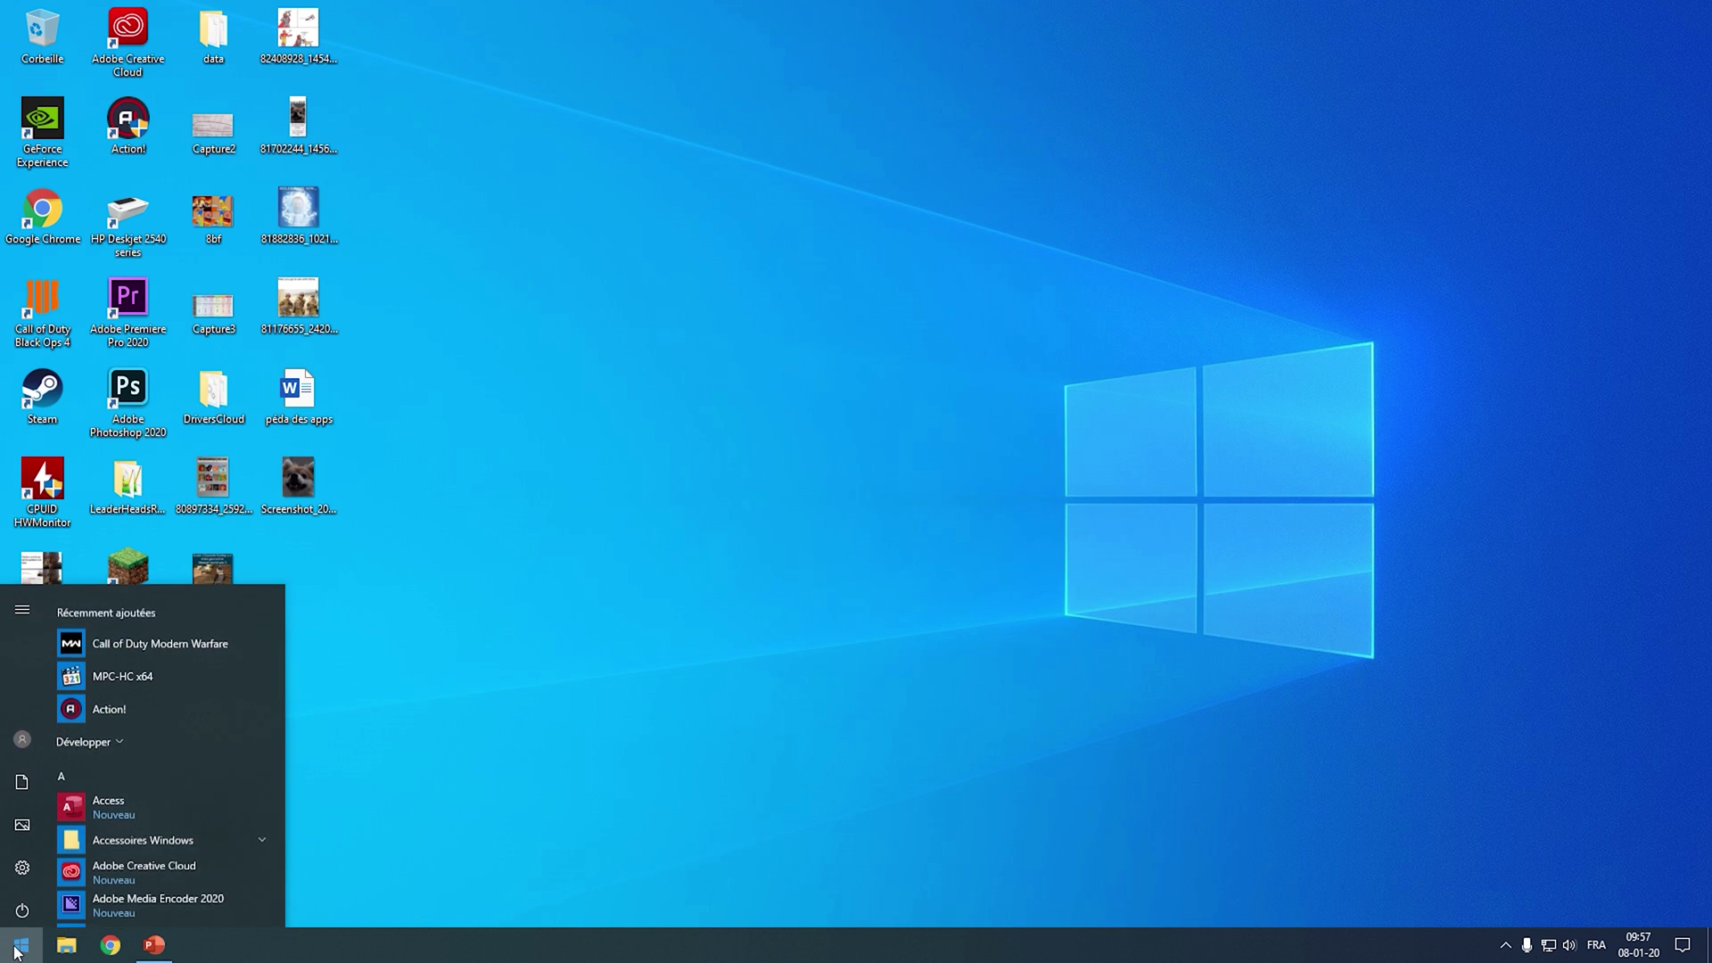
Step: Open the list of installed applications in the Windows settings and locate Java 8 Update 231 (64-bit)
left_click(27, 865)
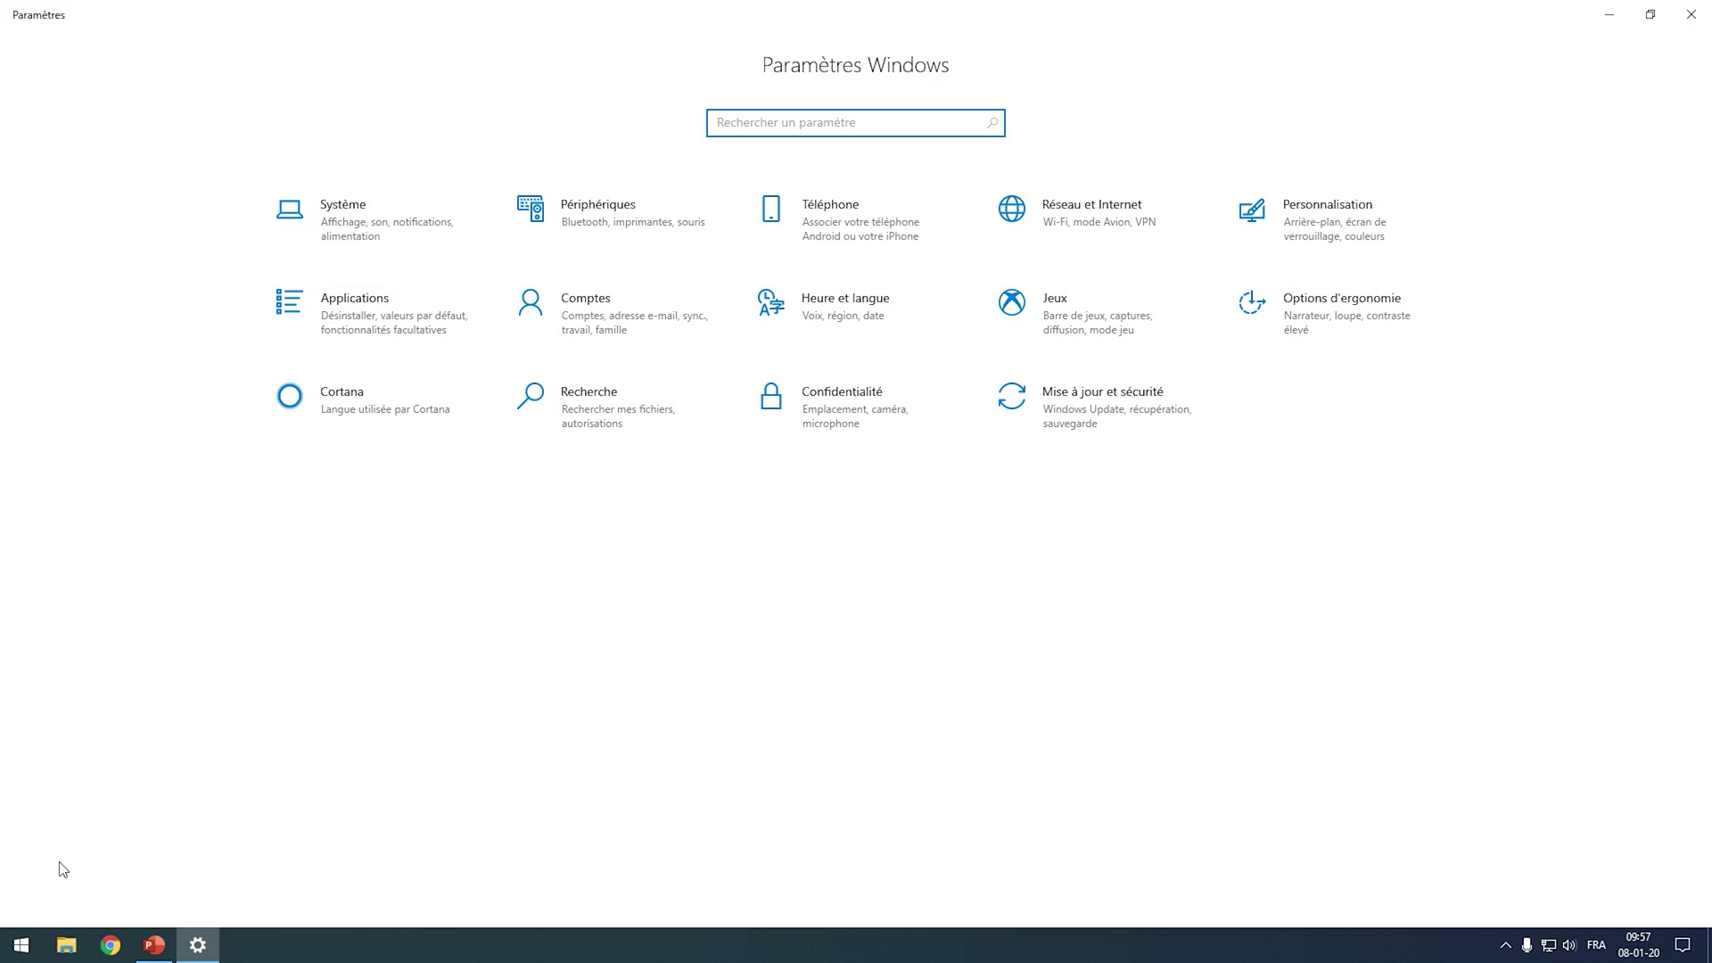
left_click(347, 321)
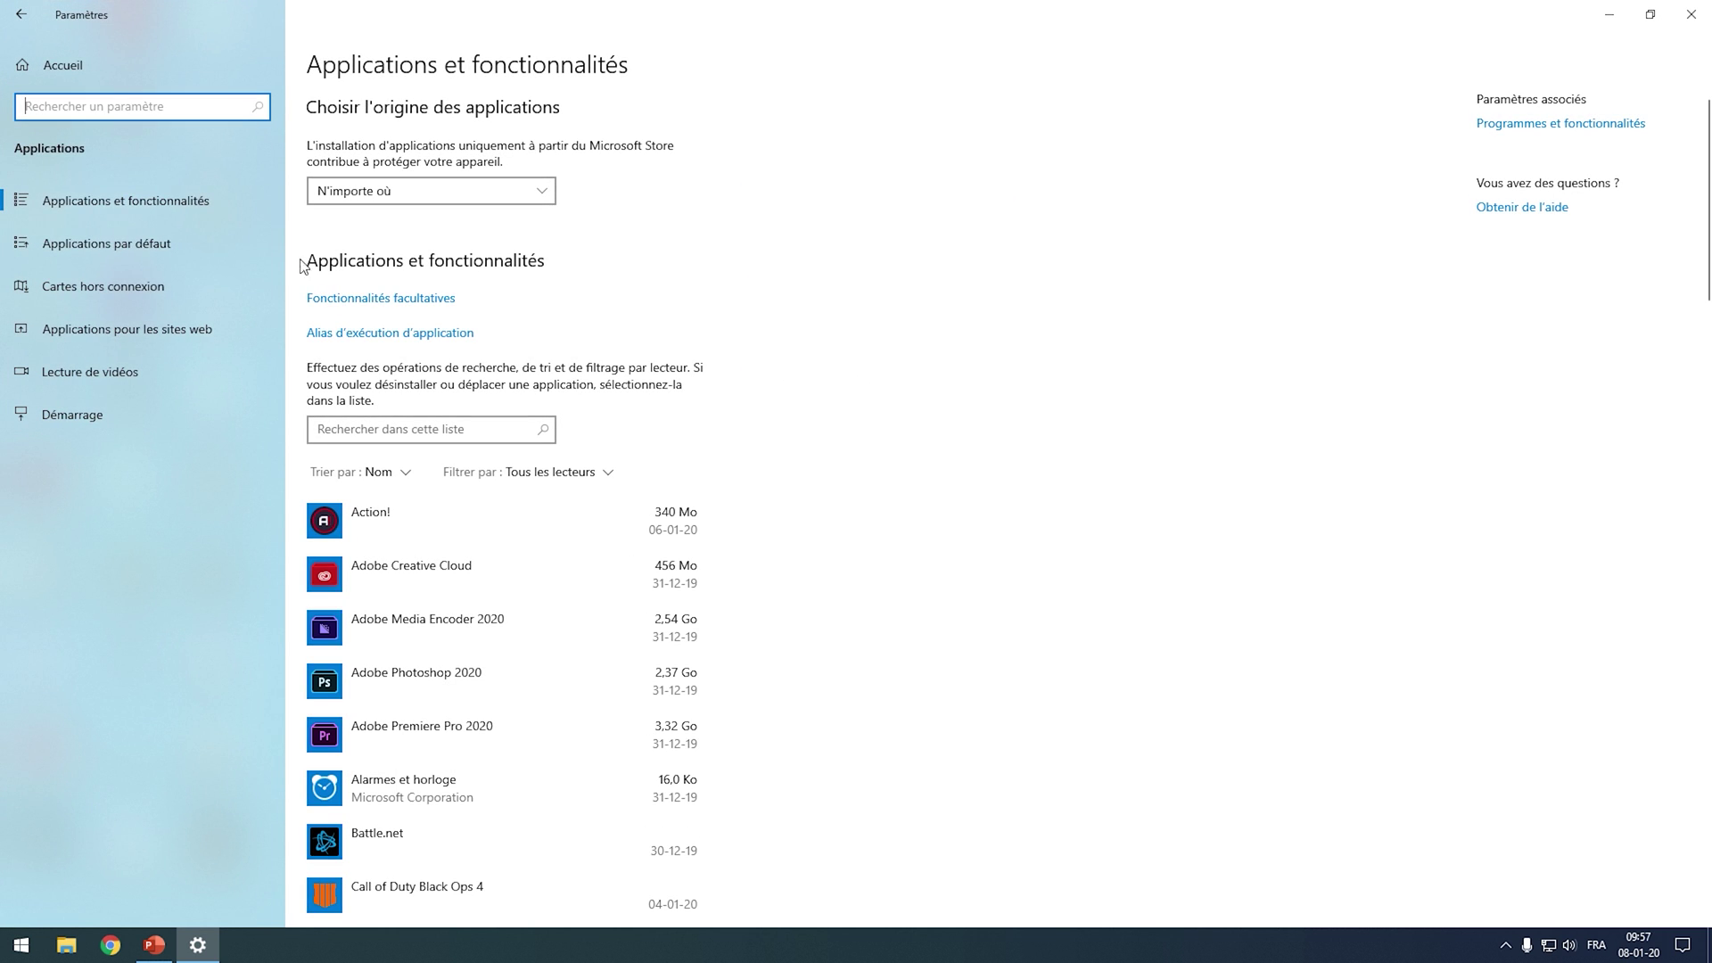
scroll(788, 459, "down", 3)
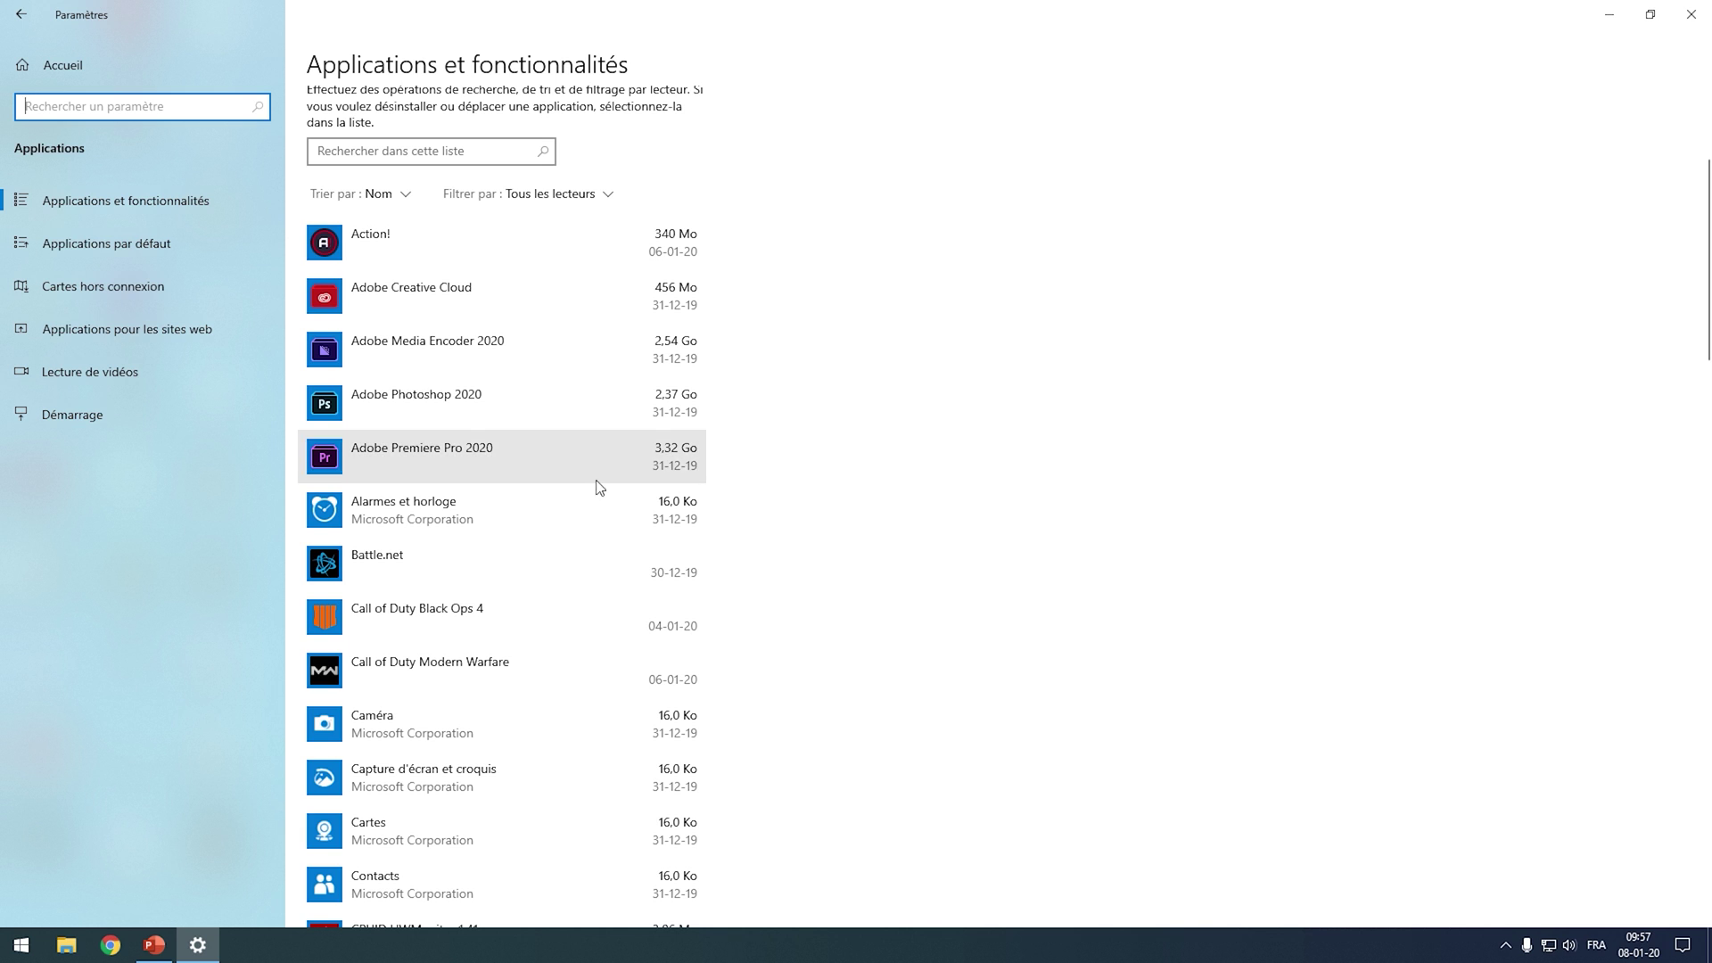
scroll(738, 501, "down", 6)
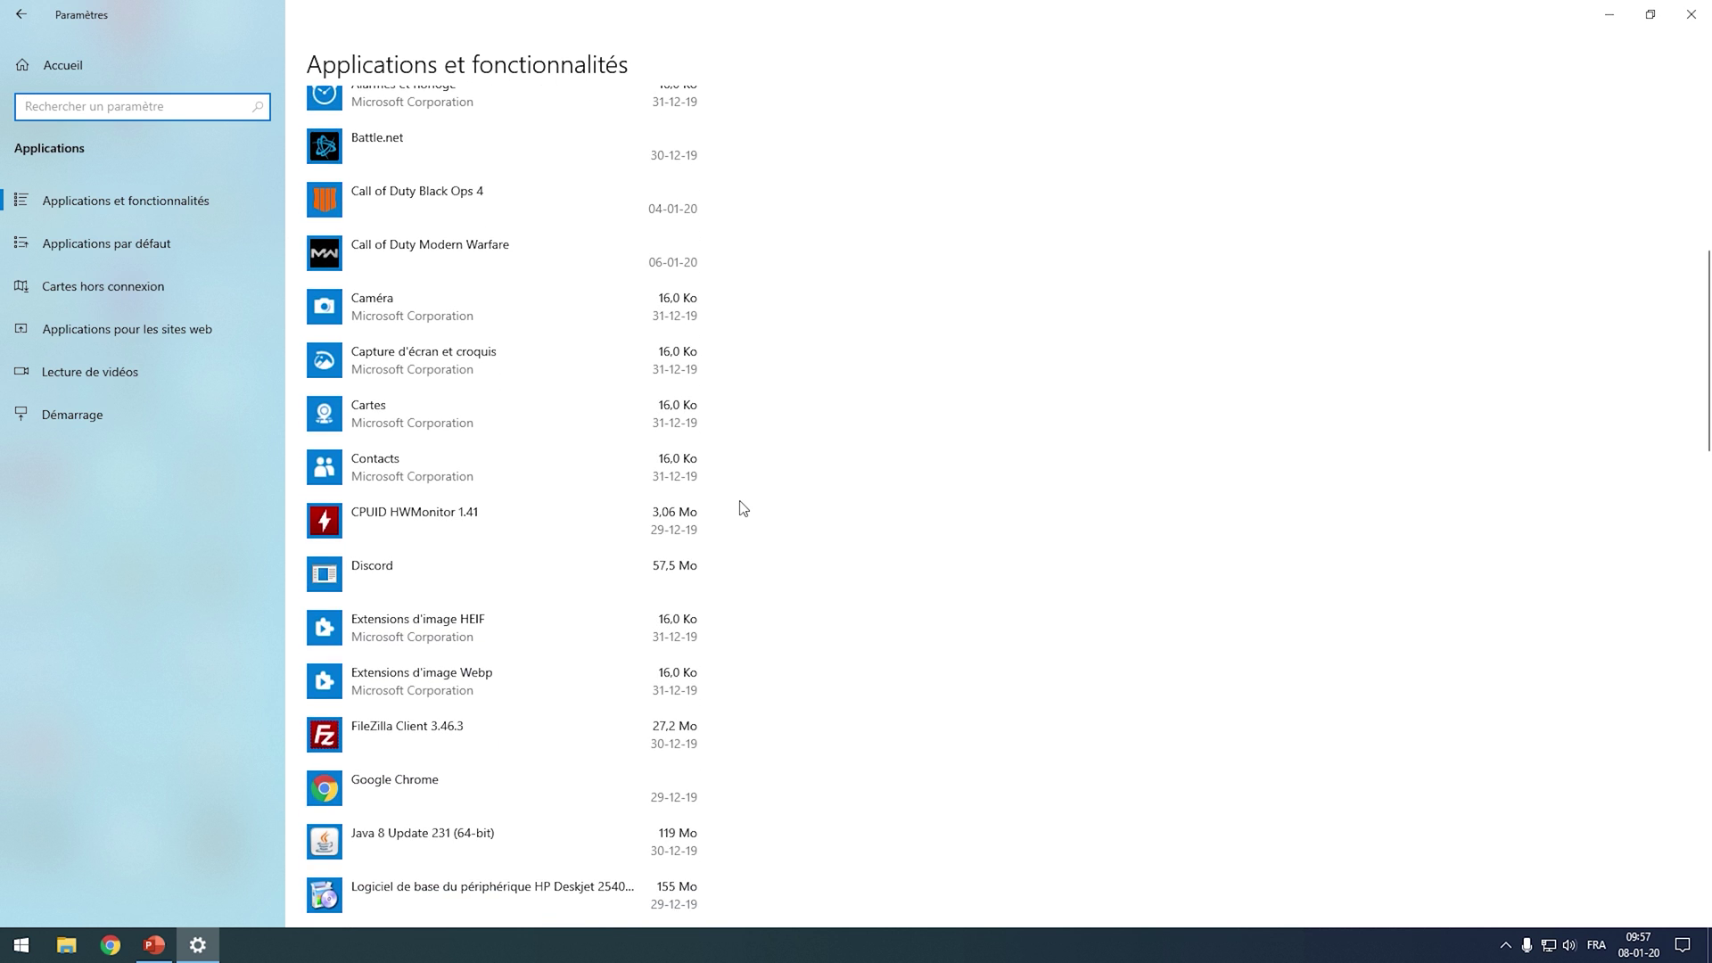
scroll(740, 508, "down", 2)
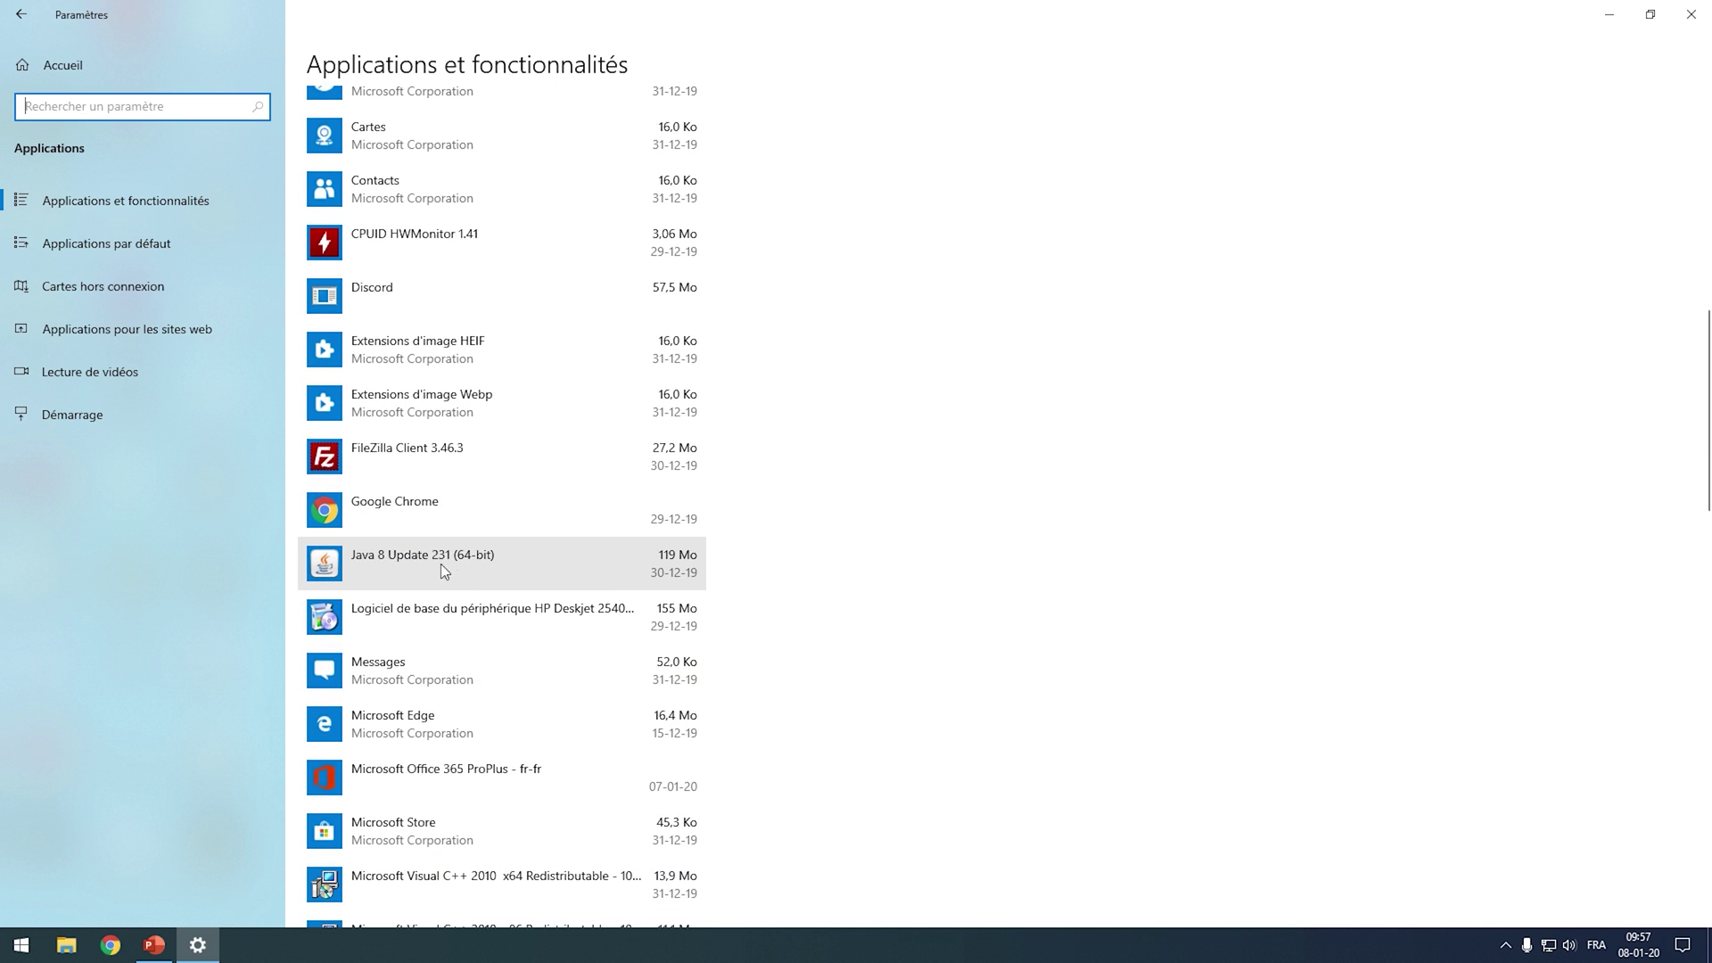
Step: Uninstall Java 8 Update 231 (64-bit) and authorise the uninstaller to make changes to the device
left_click(399, 569)
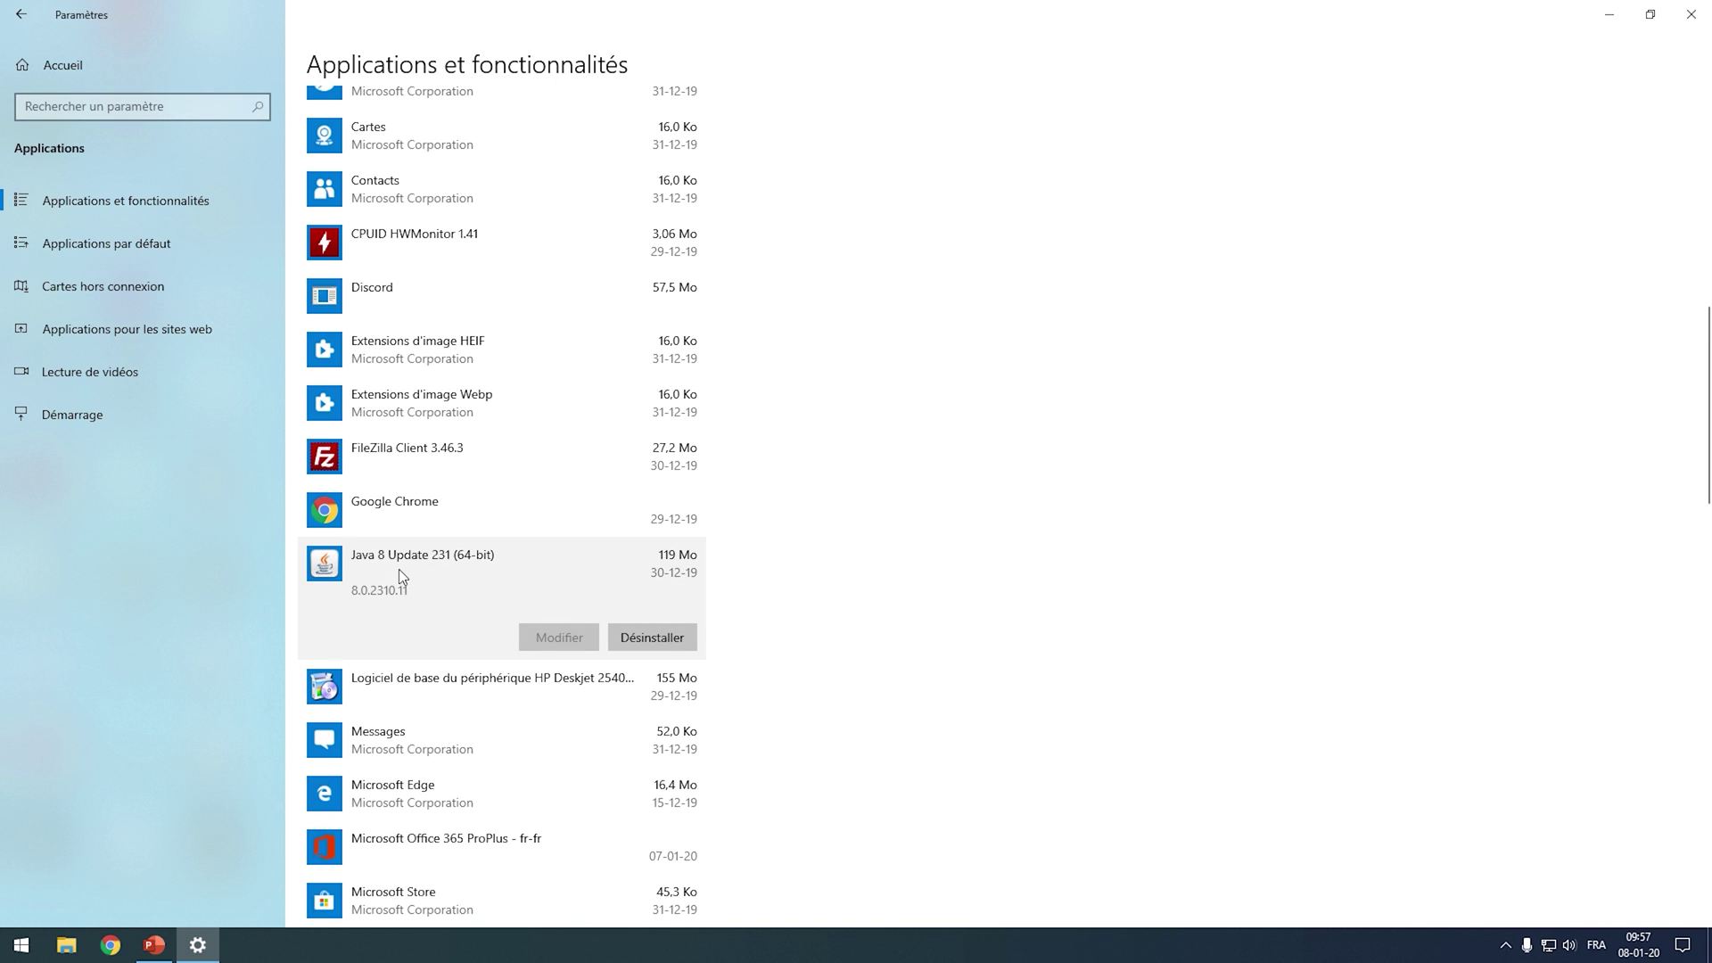
left_click(653, 638)
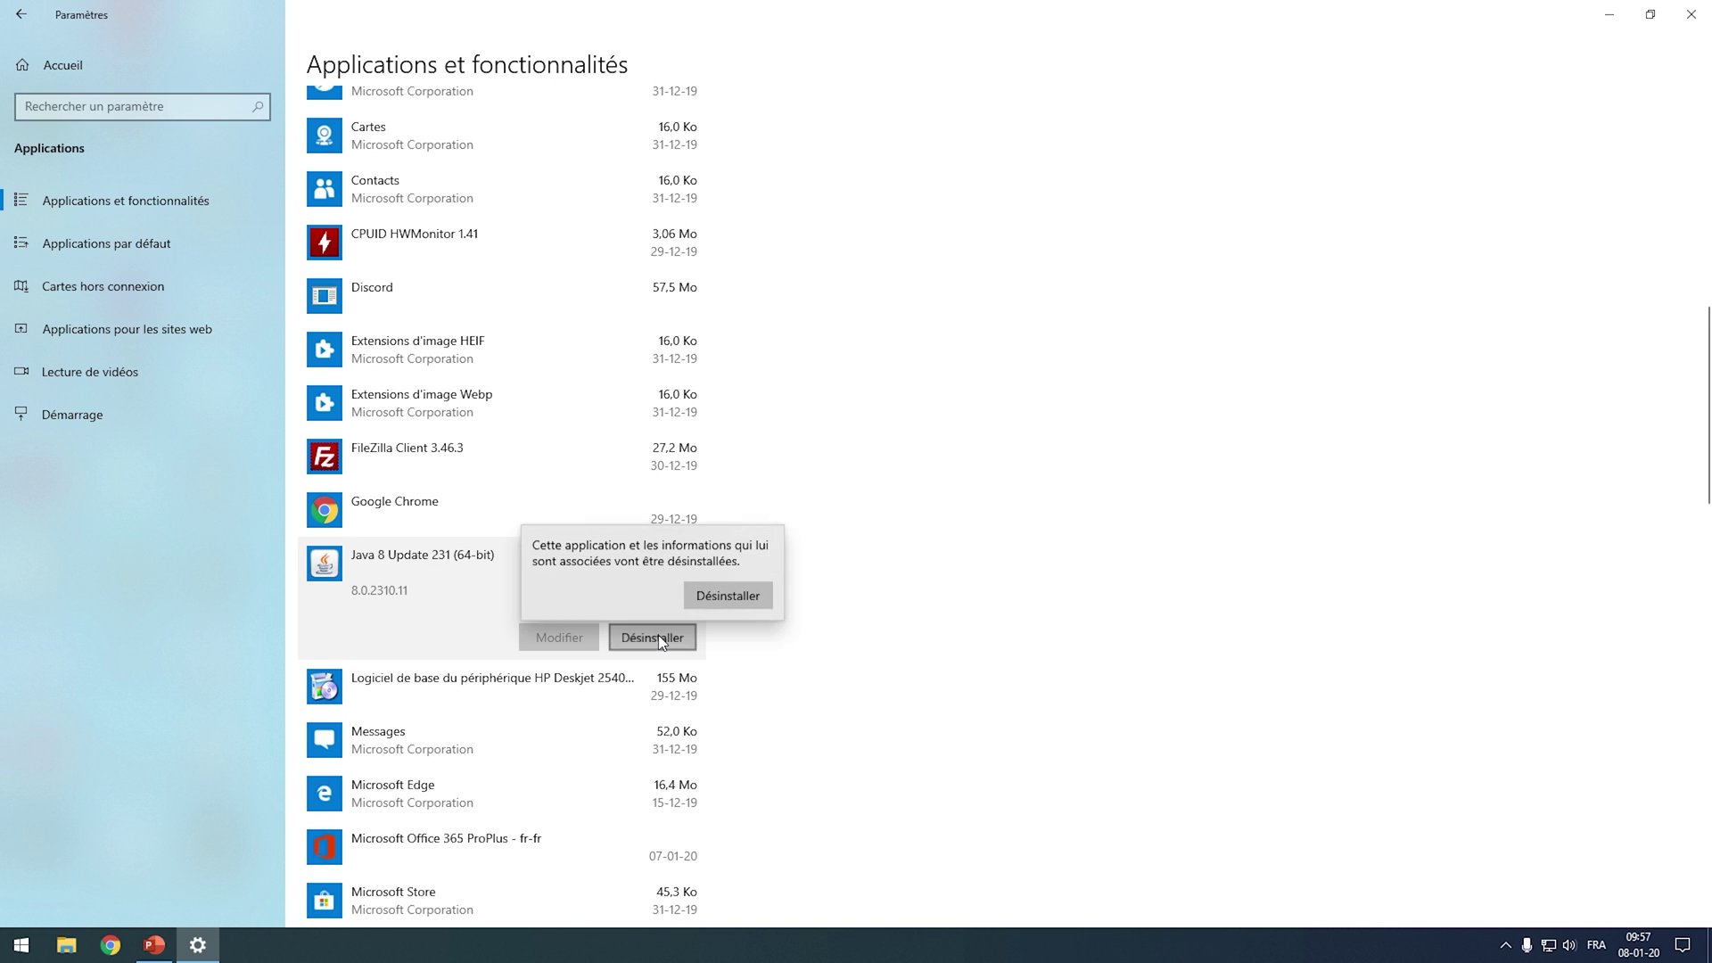
left_click(724, 592)
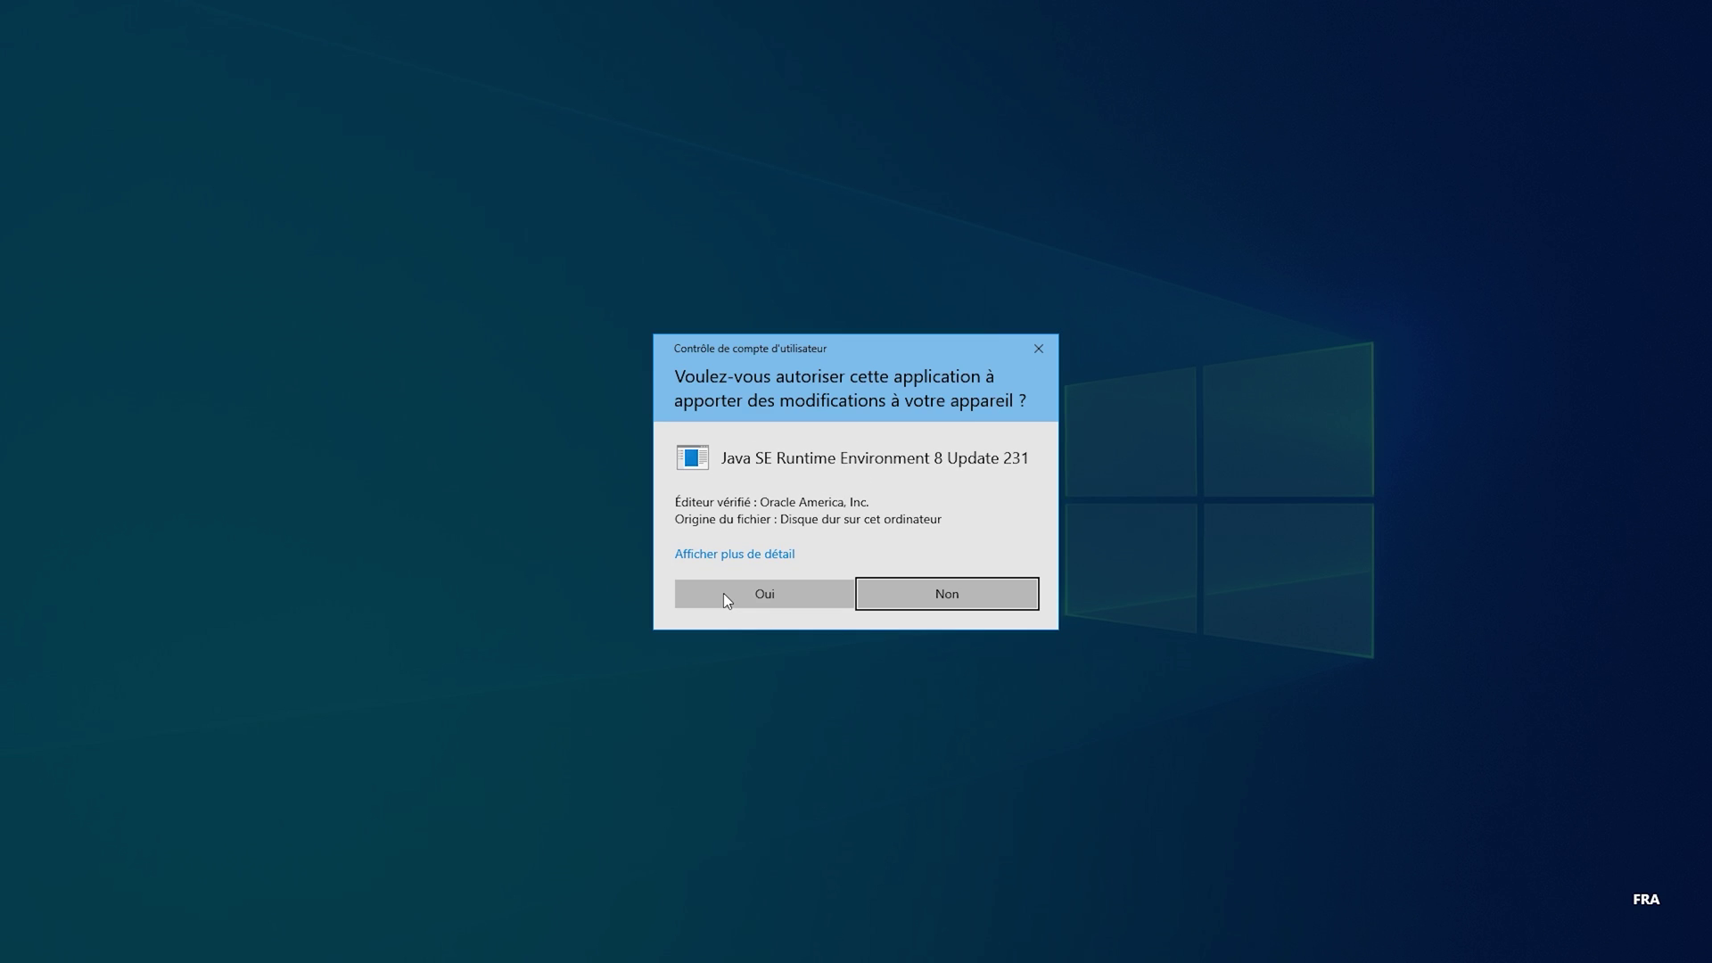
left_click(724, 594)
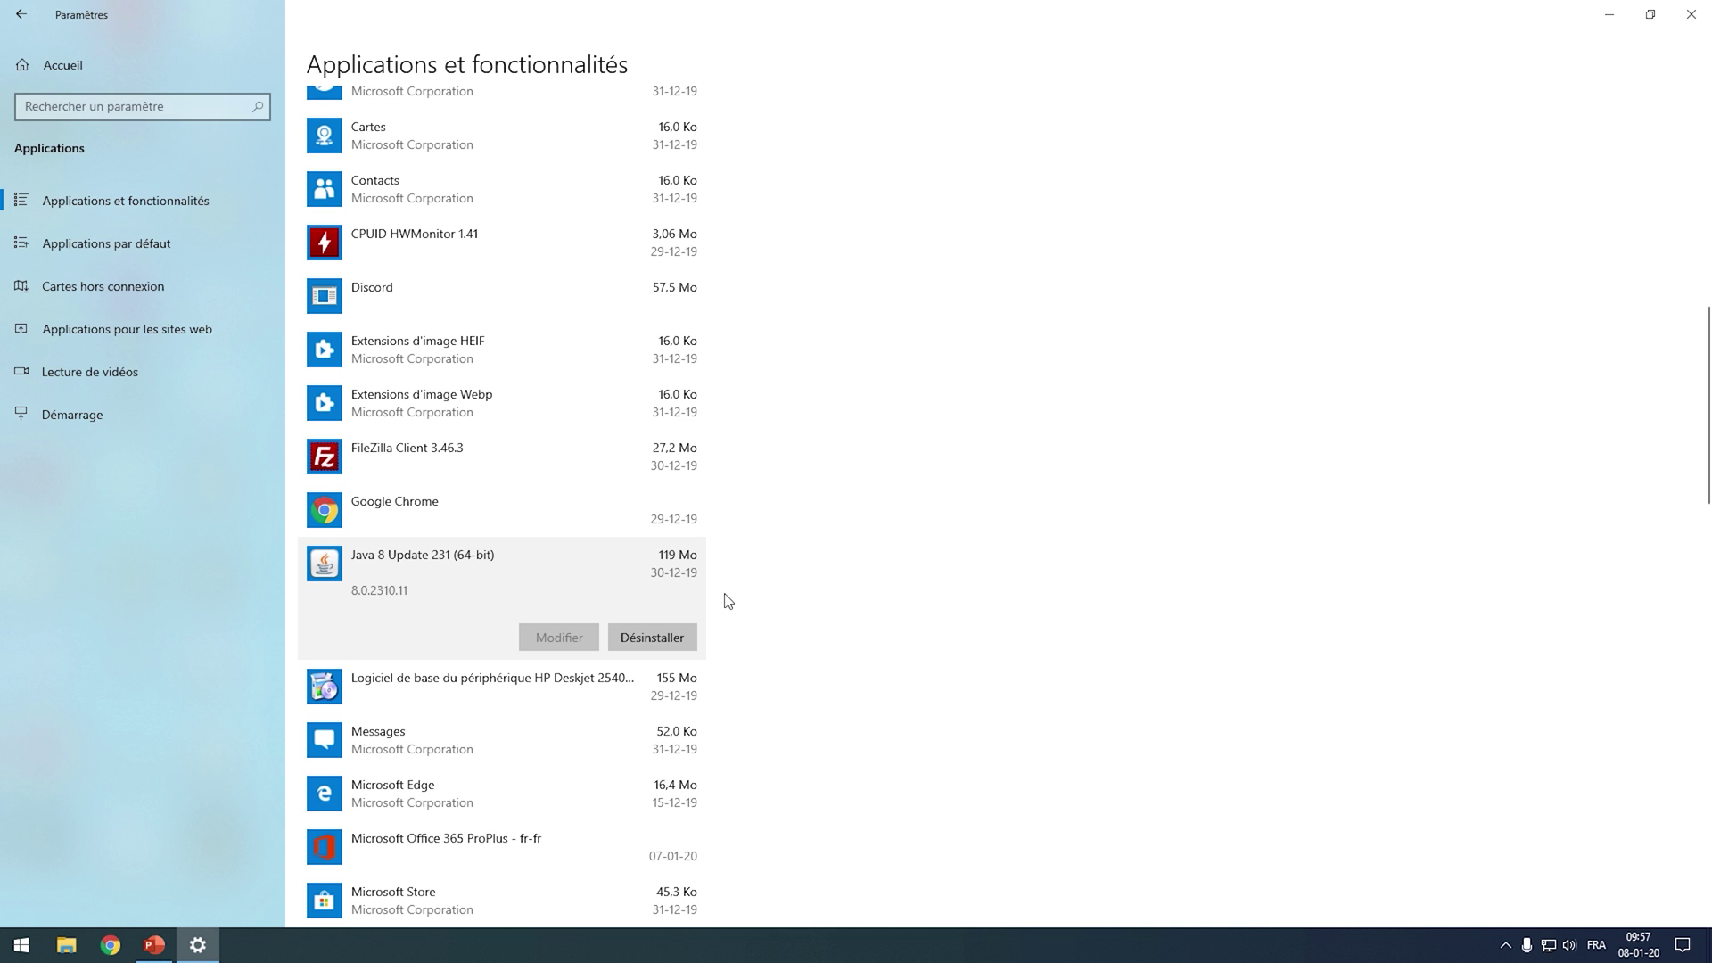
Step: Look through the rest of the installed applications for other Java entries and close the settings
scroll(705, 524, "down", 2)
scroll(714, 529, "down", 15)
scroll(733, 524, "down", 7)
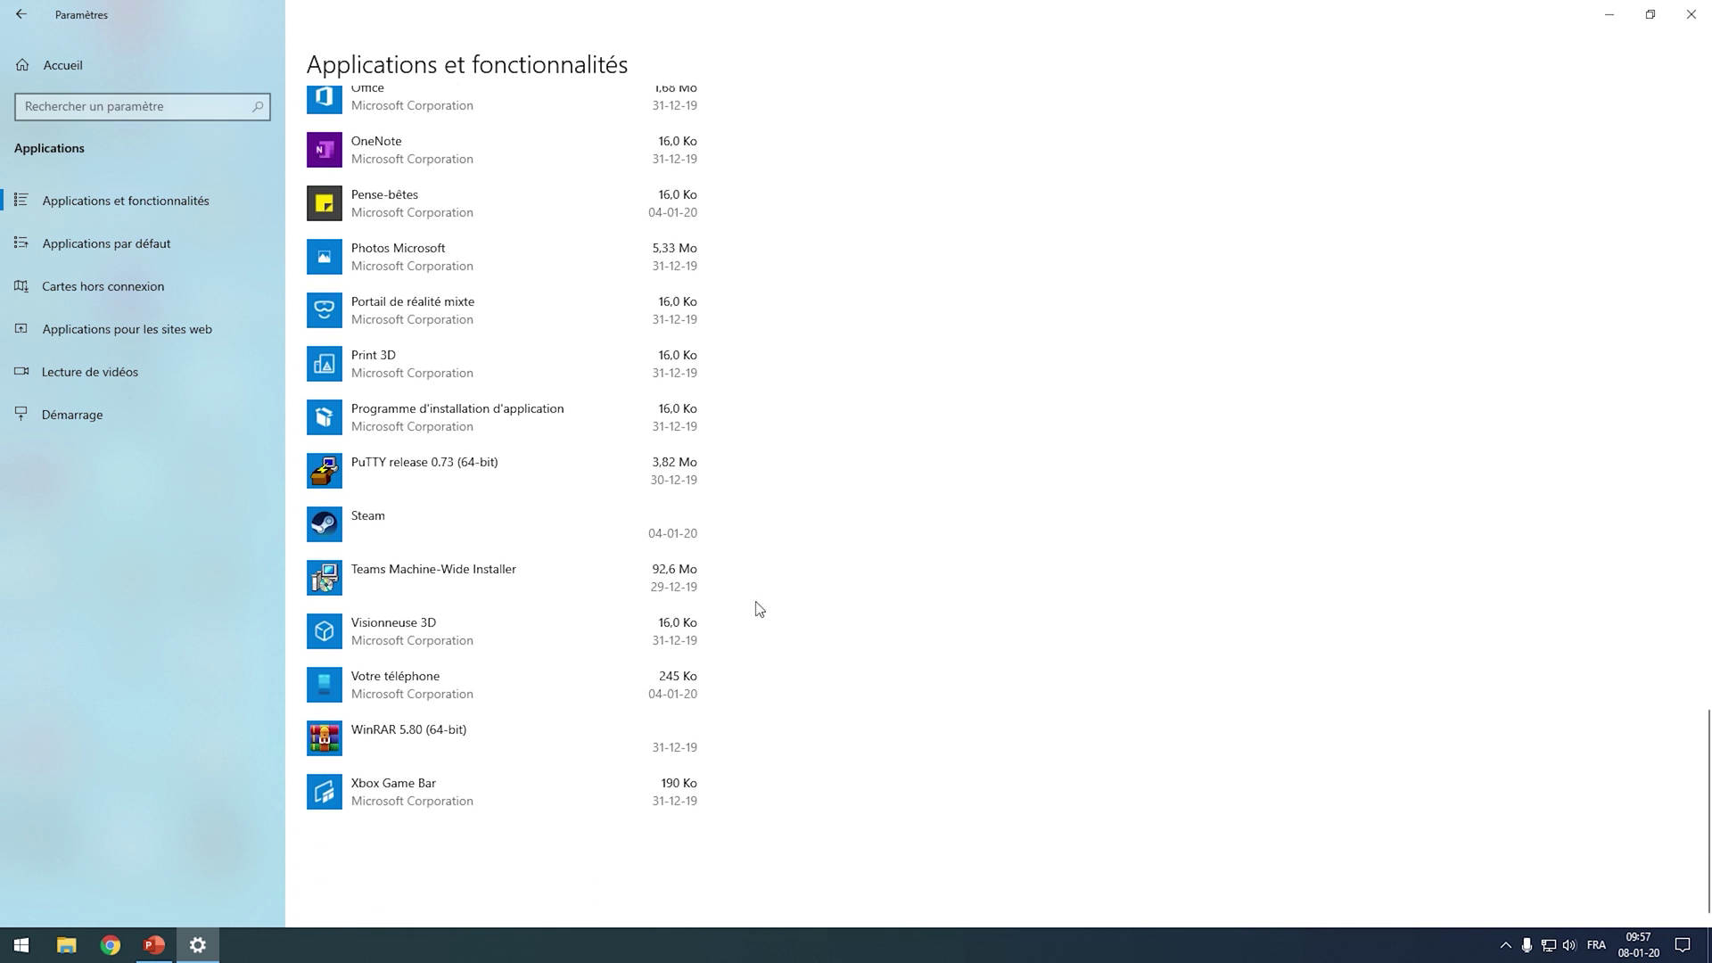
left_click(1690, 15)
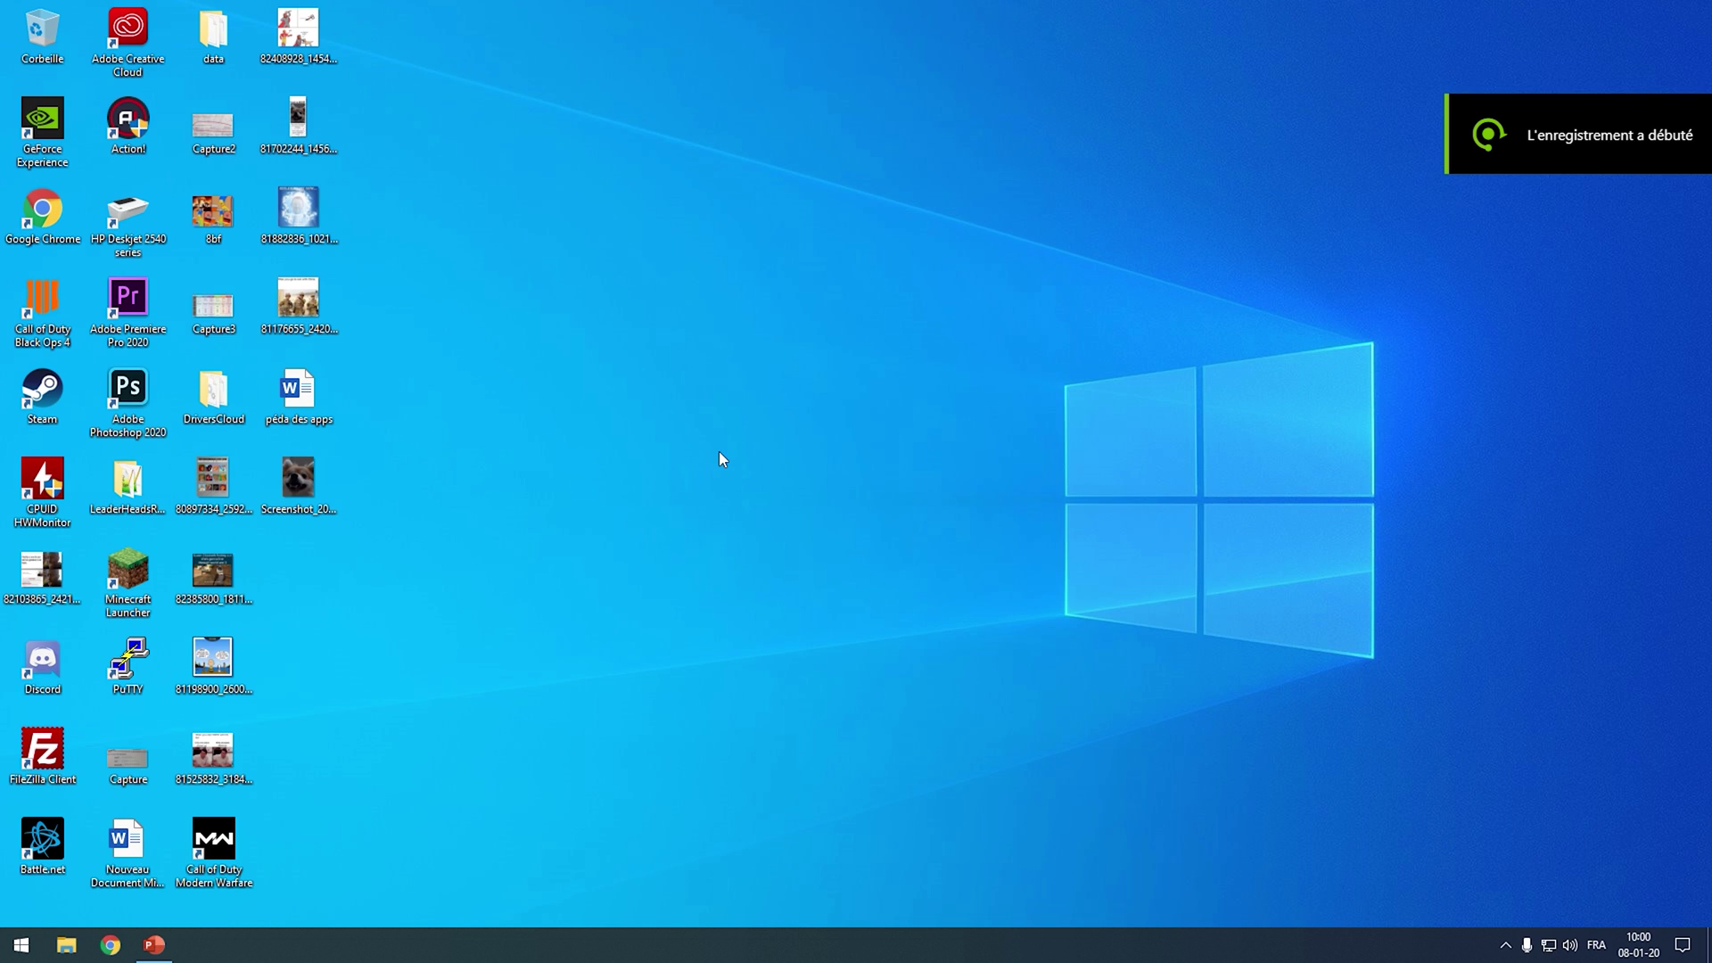
Step: Search Windows for "ce pc", open Ce PC and maximize its window
left_click(19, 951)
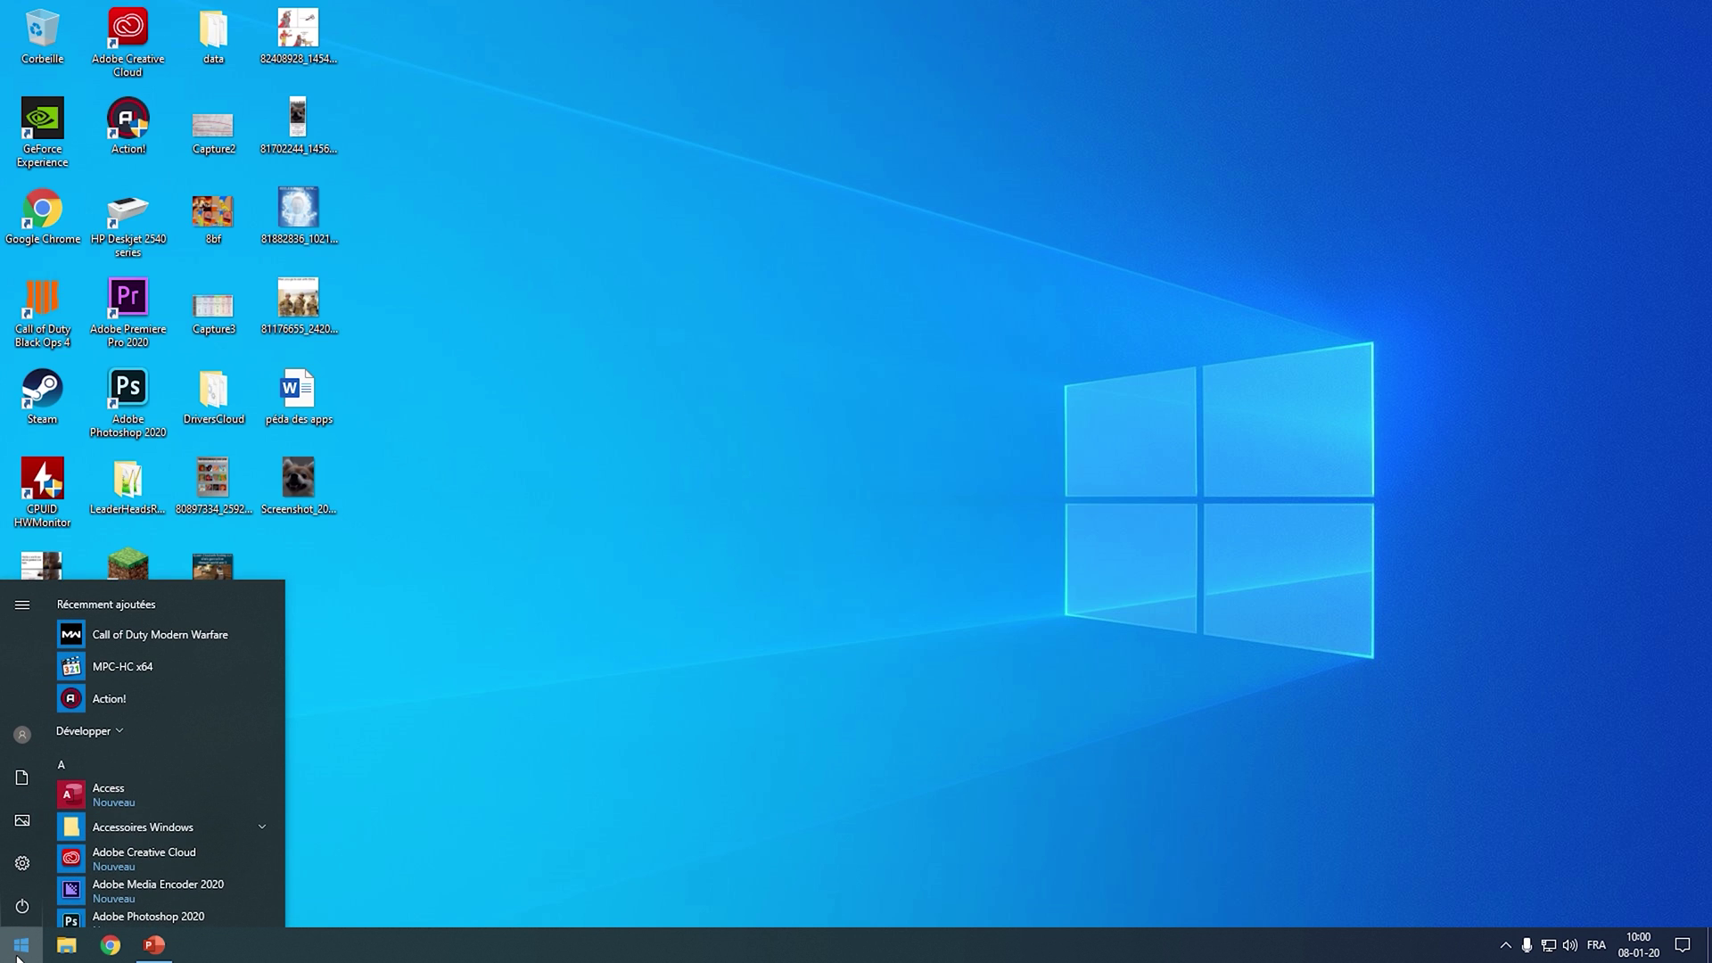
type("ce pc")
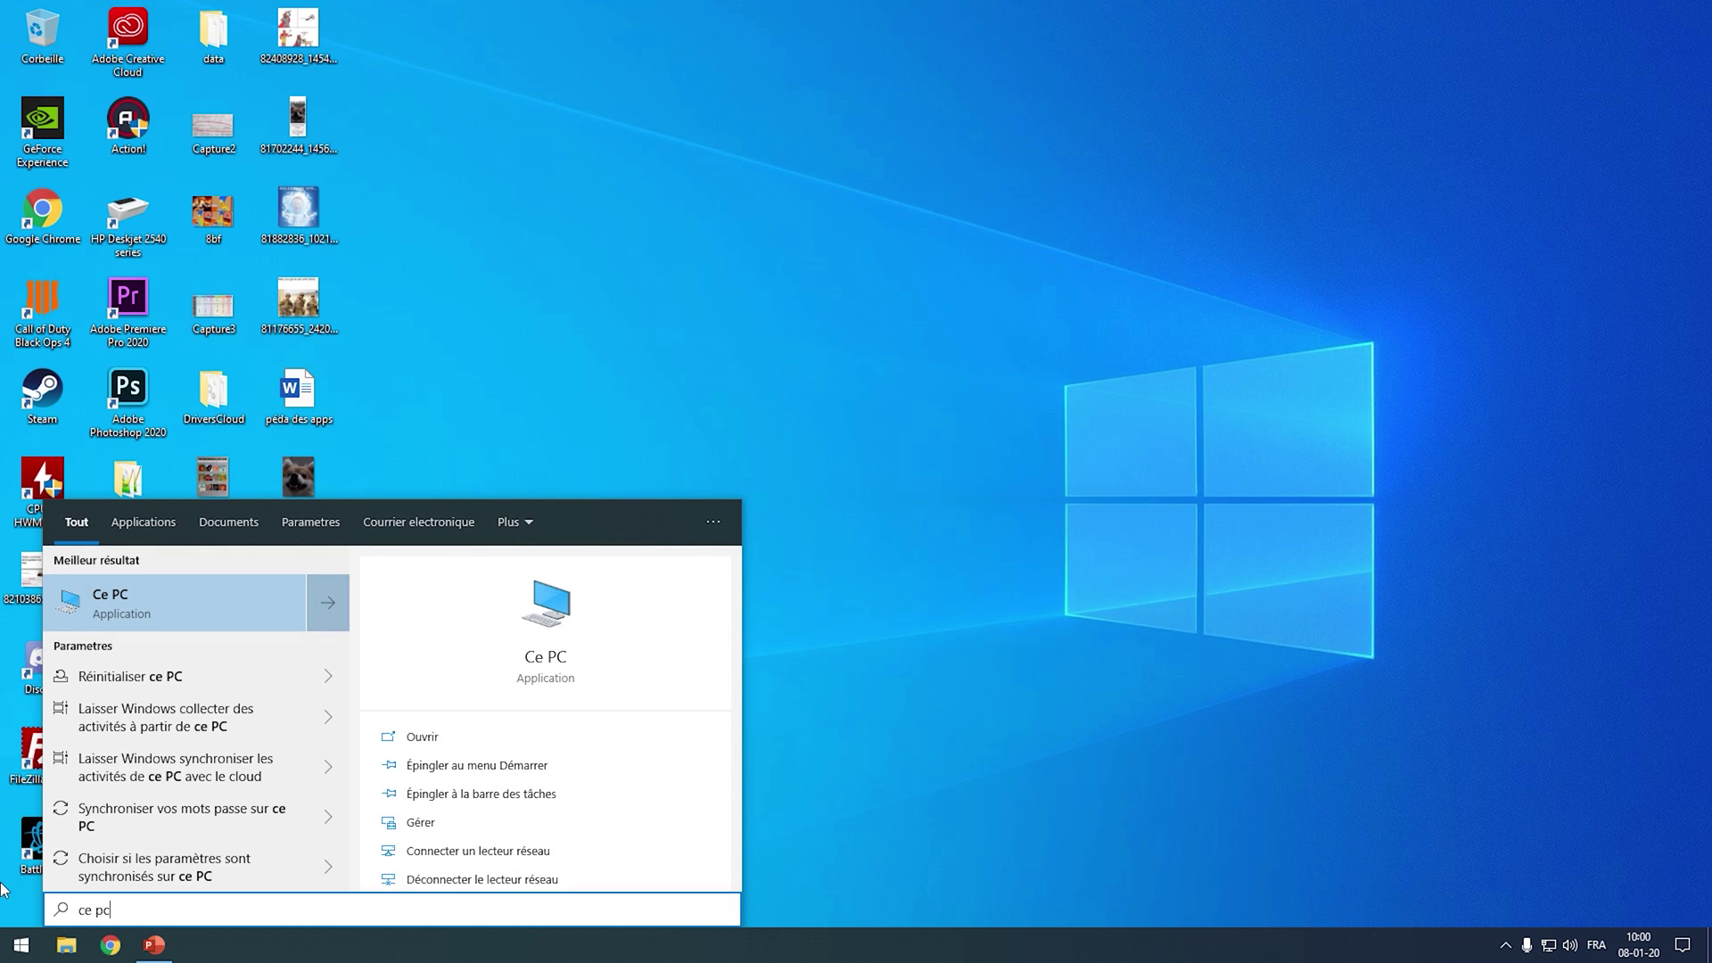
left_click(145, 613)
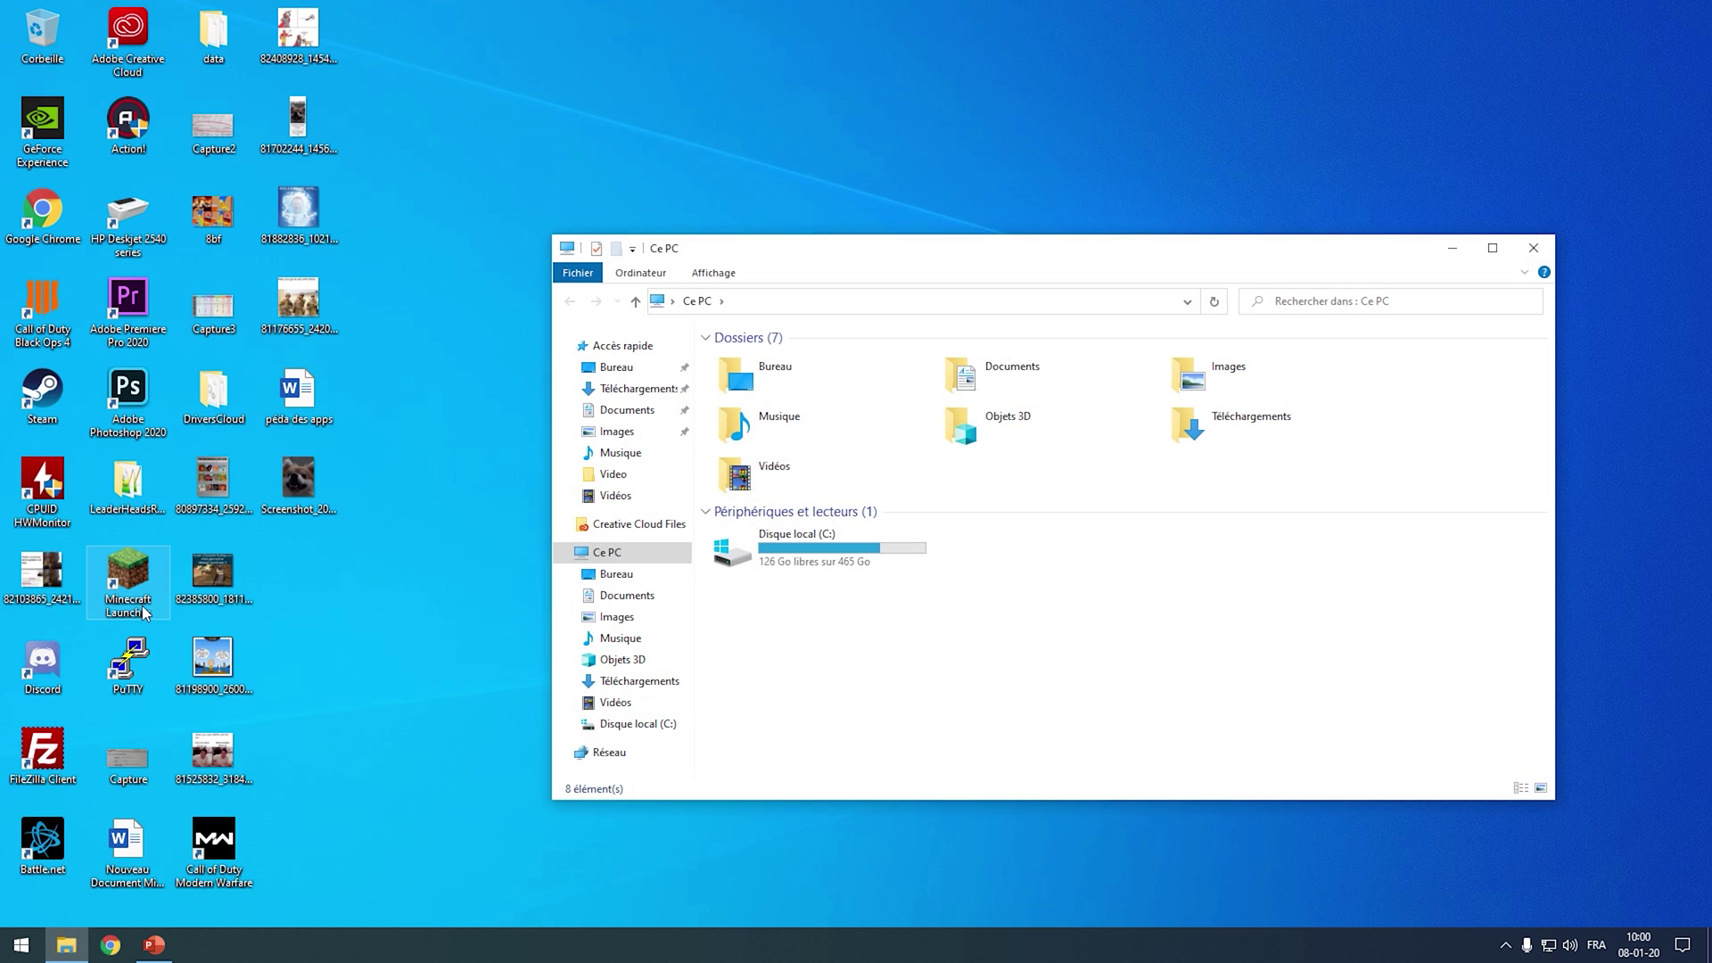
left_click(1493, 247)
left_click_drag(1003, 444, 651, 606)
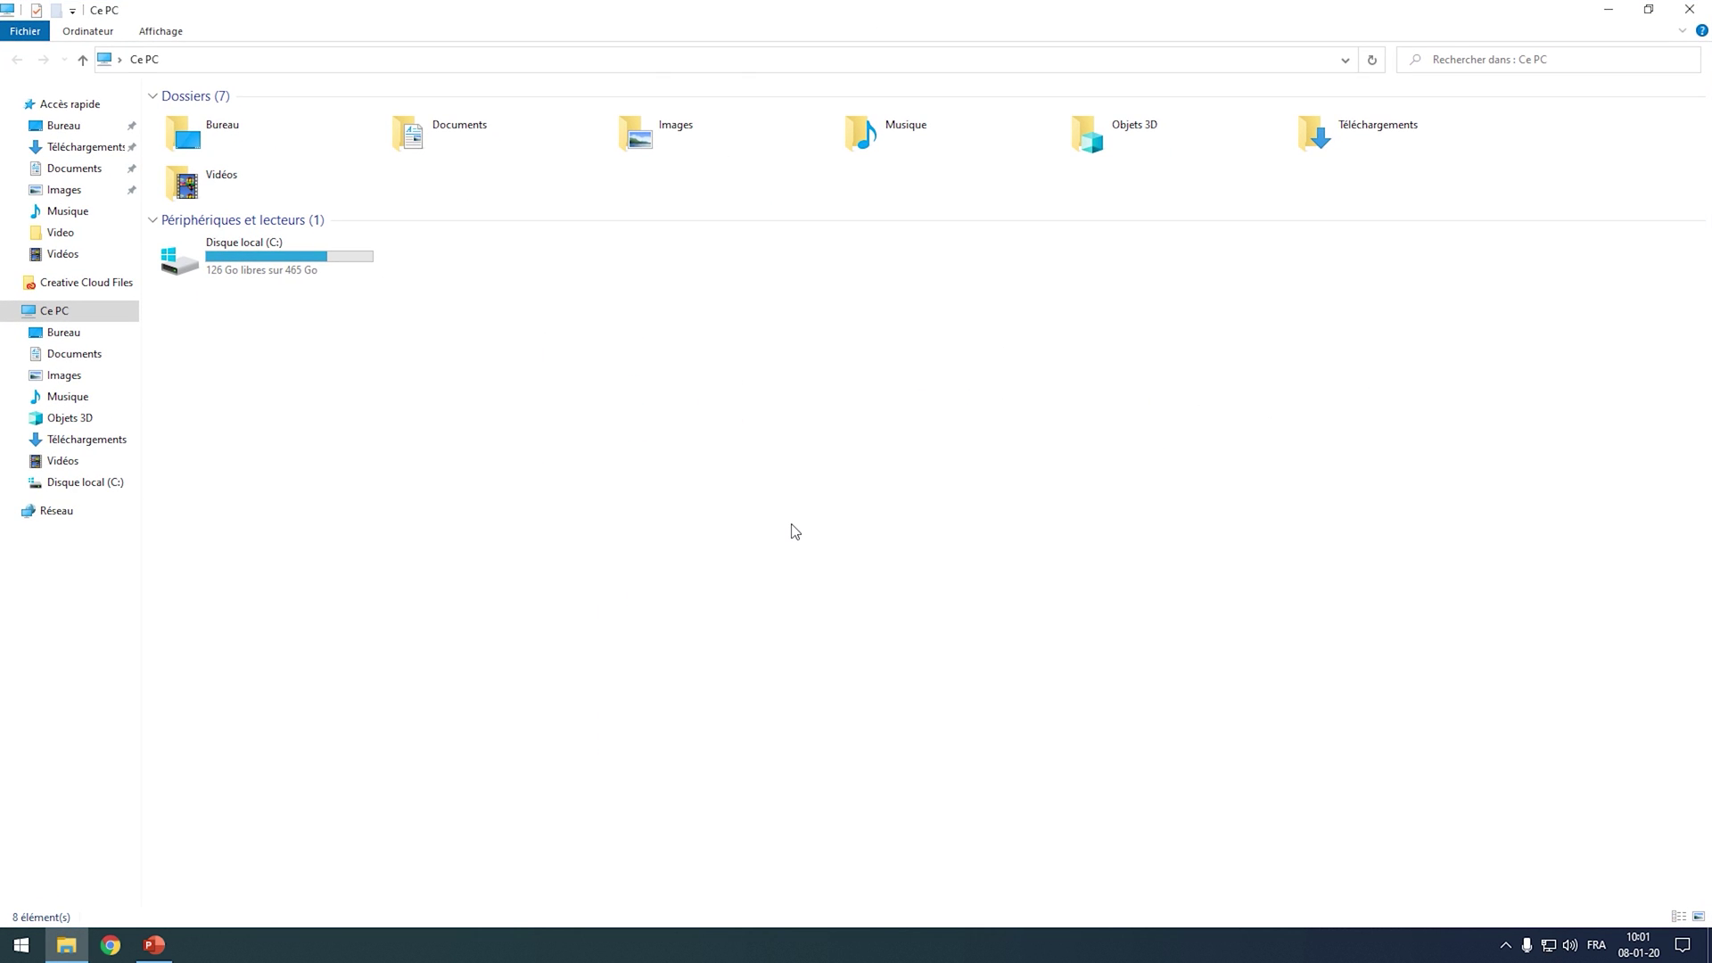
Step: Display the computer's properties full screen, check the Windows system type, and close both windows
right_click(791, 524)
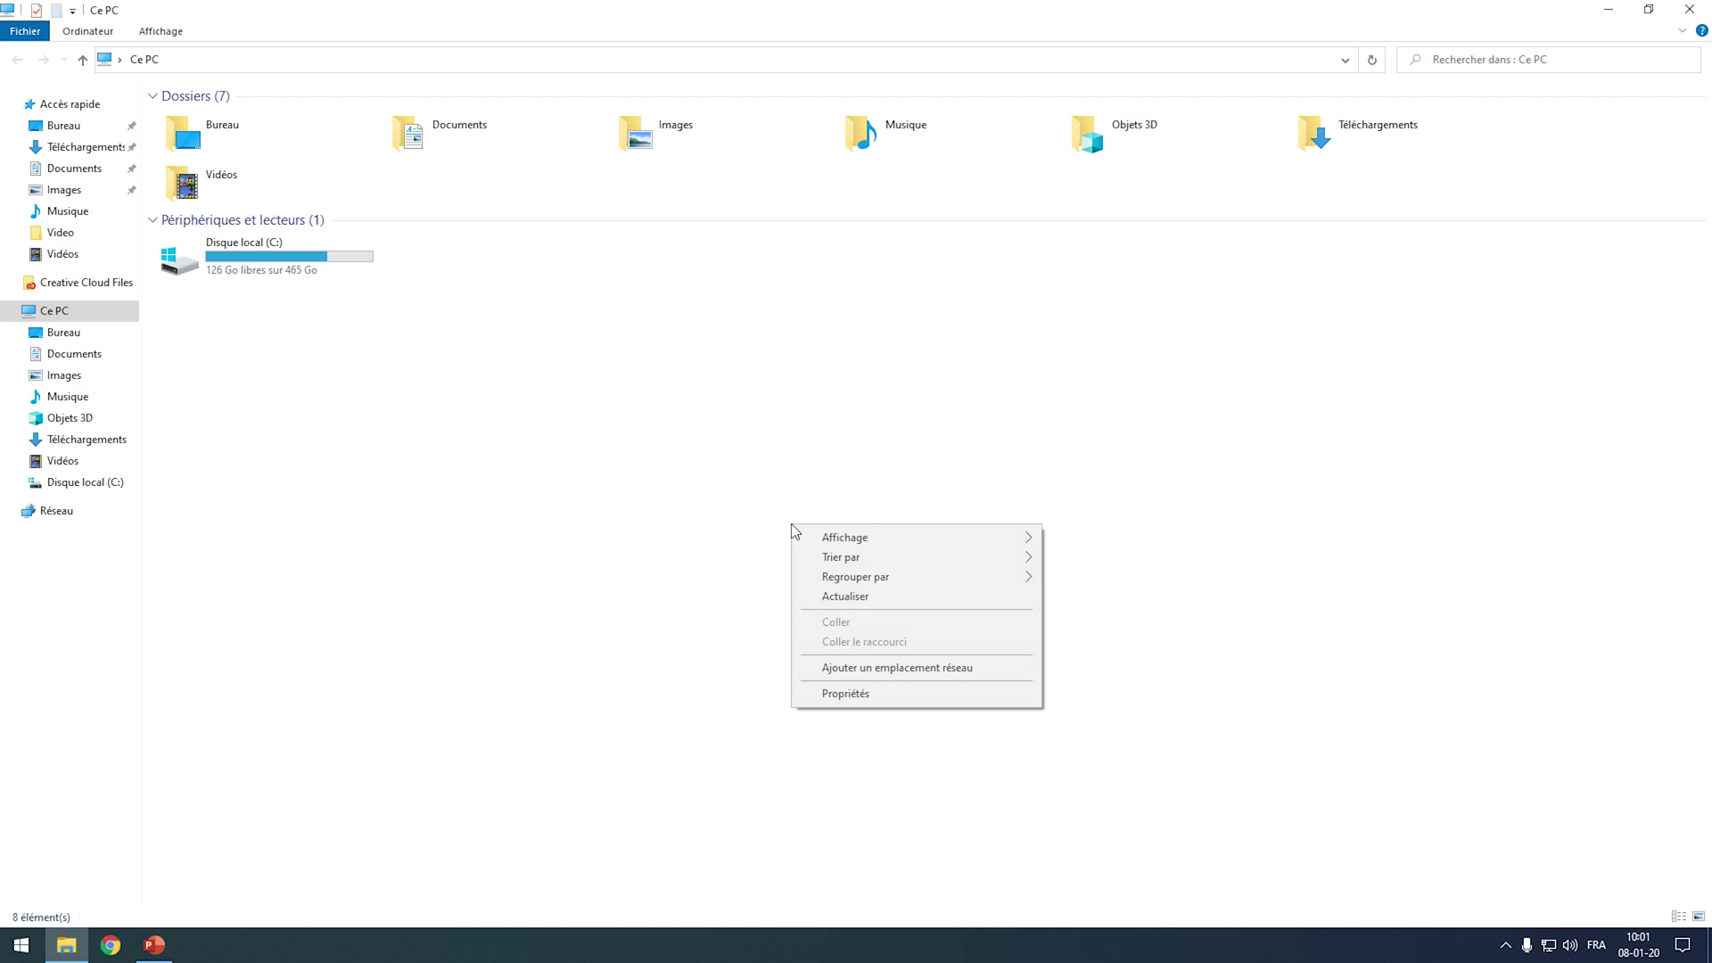
left_click(836, 694)
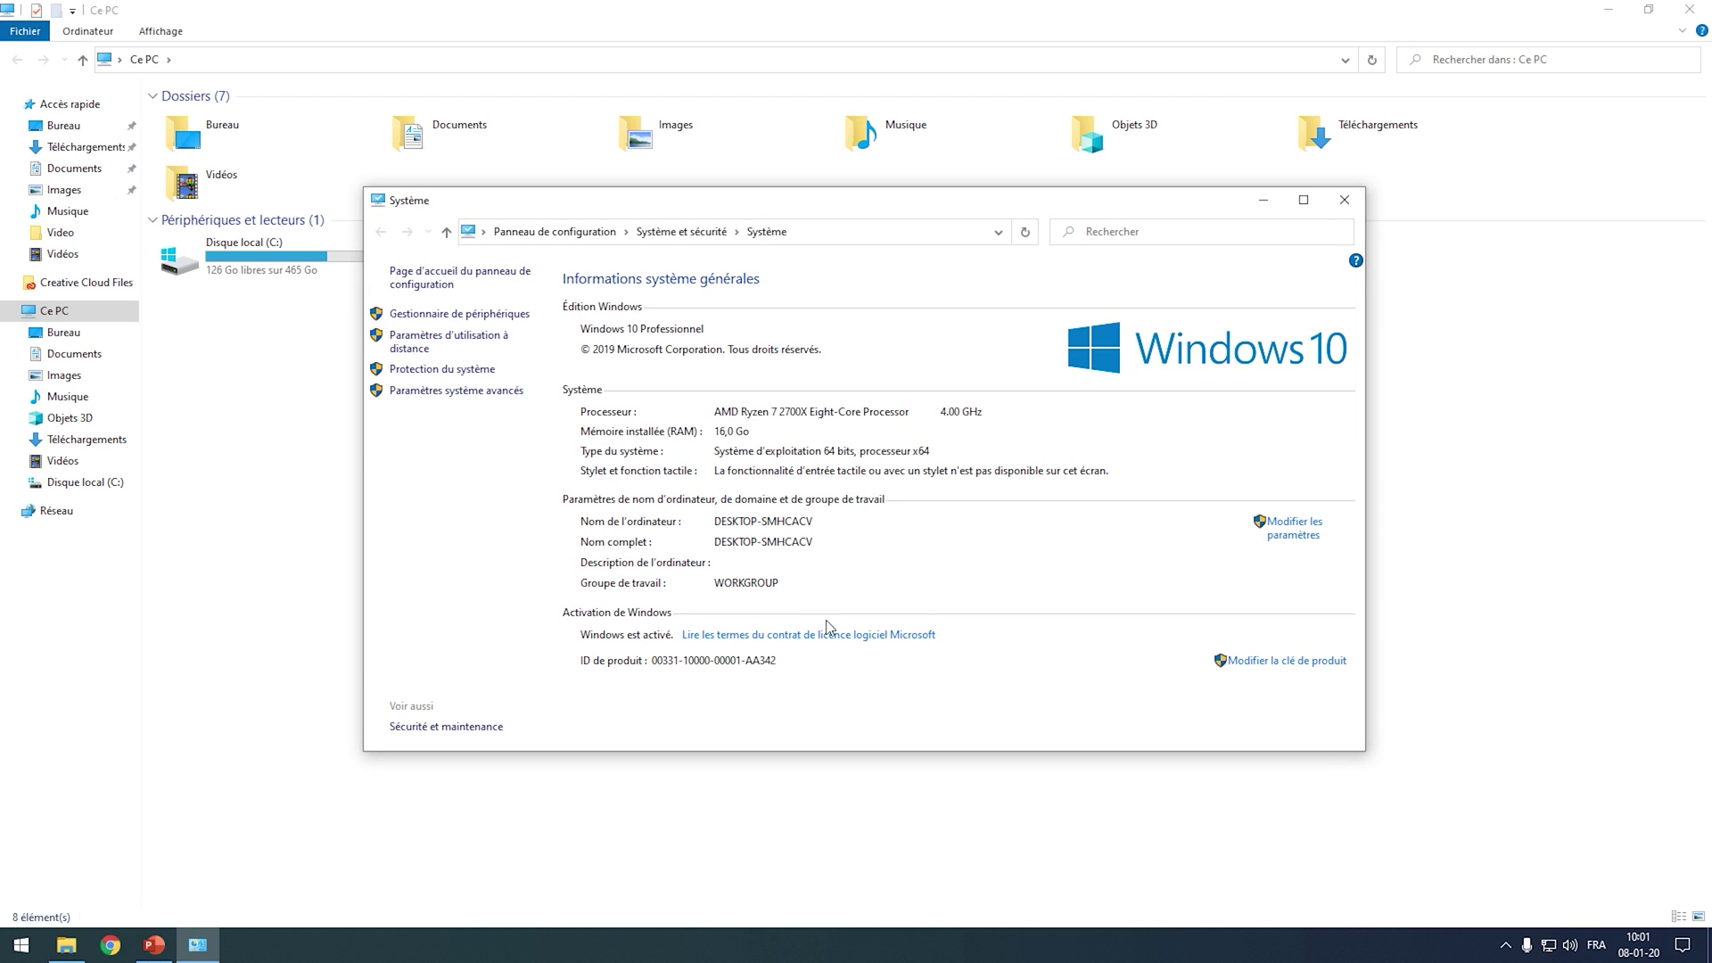
left_click(1302, 200)
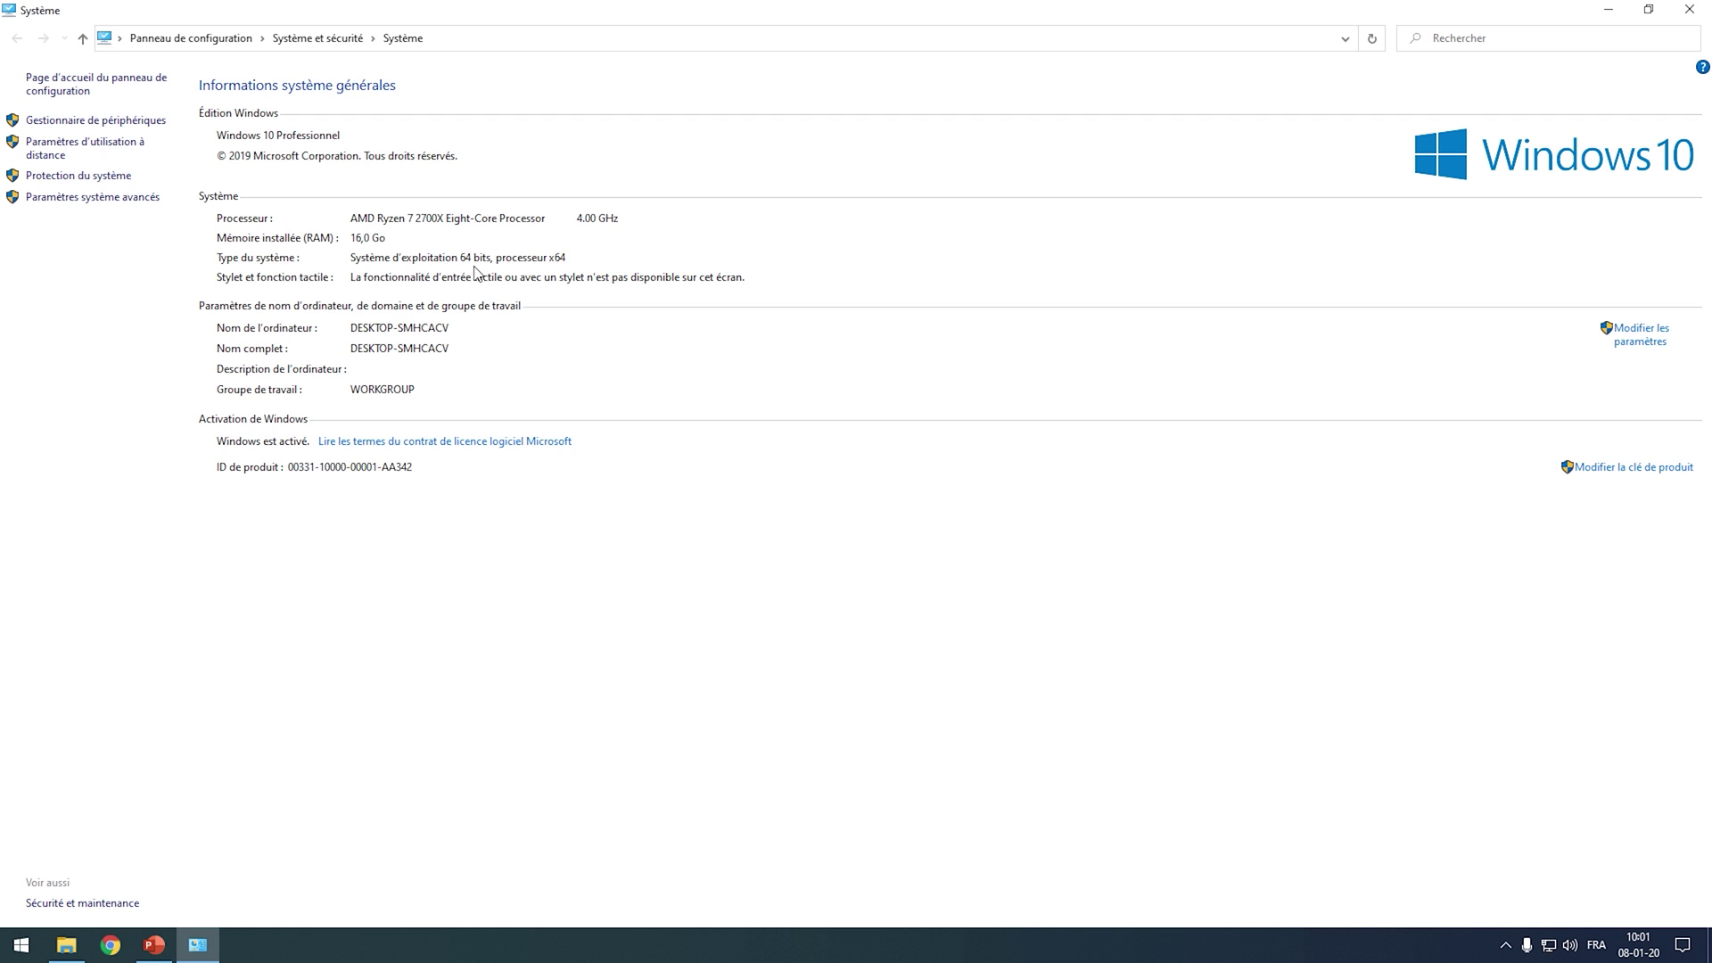
left_click(1688, 9)
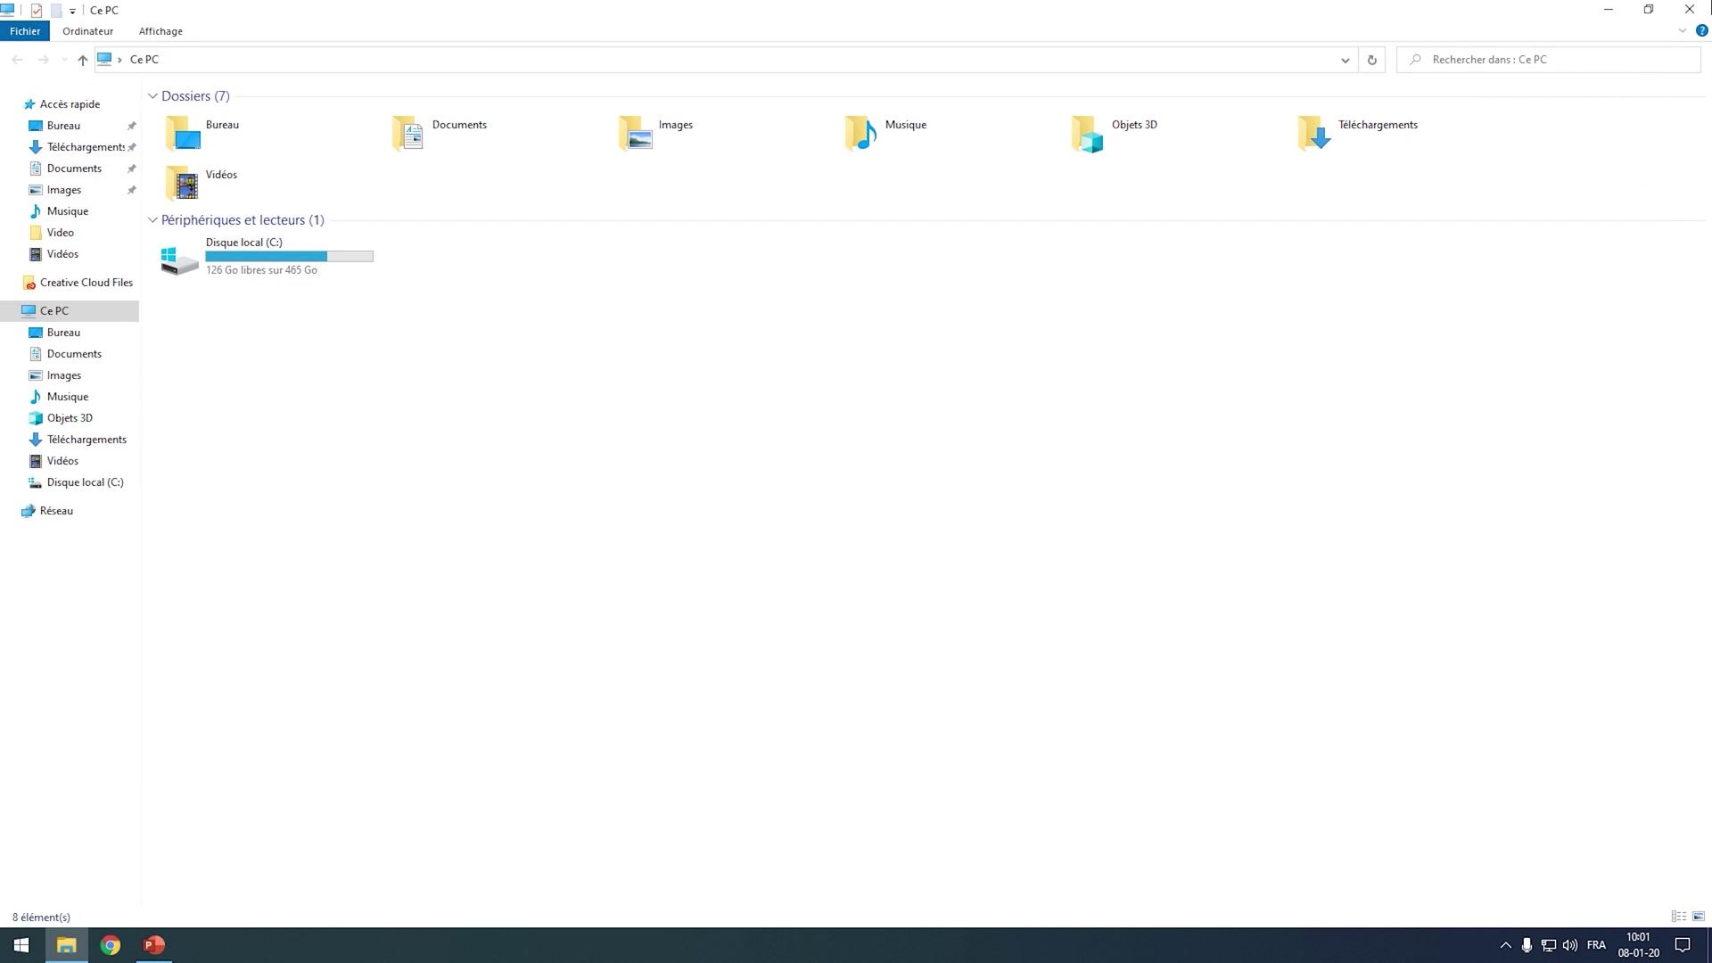
left_click(1688, 9)
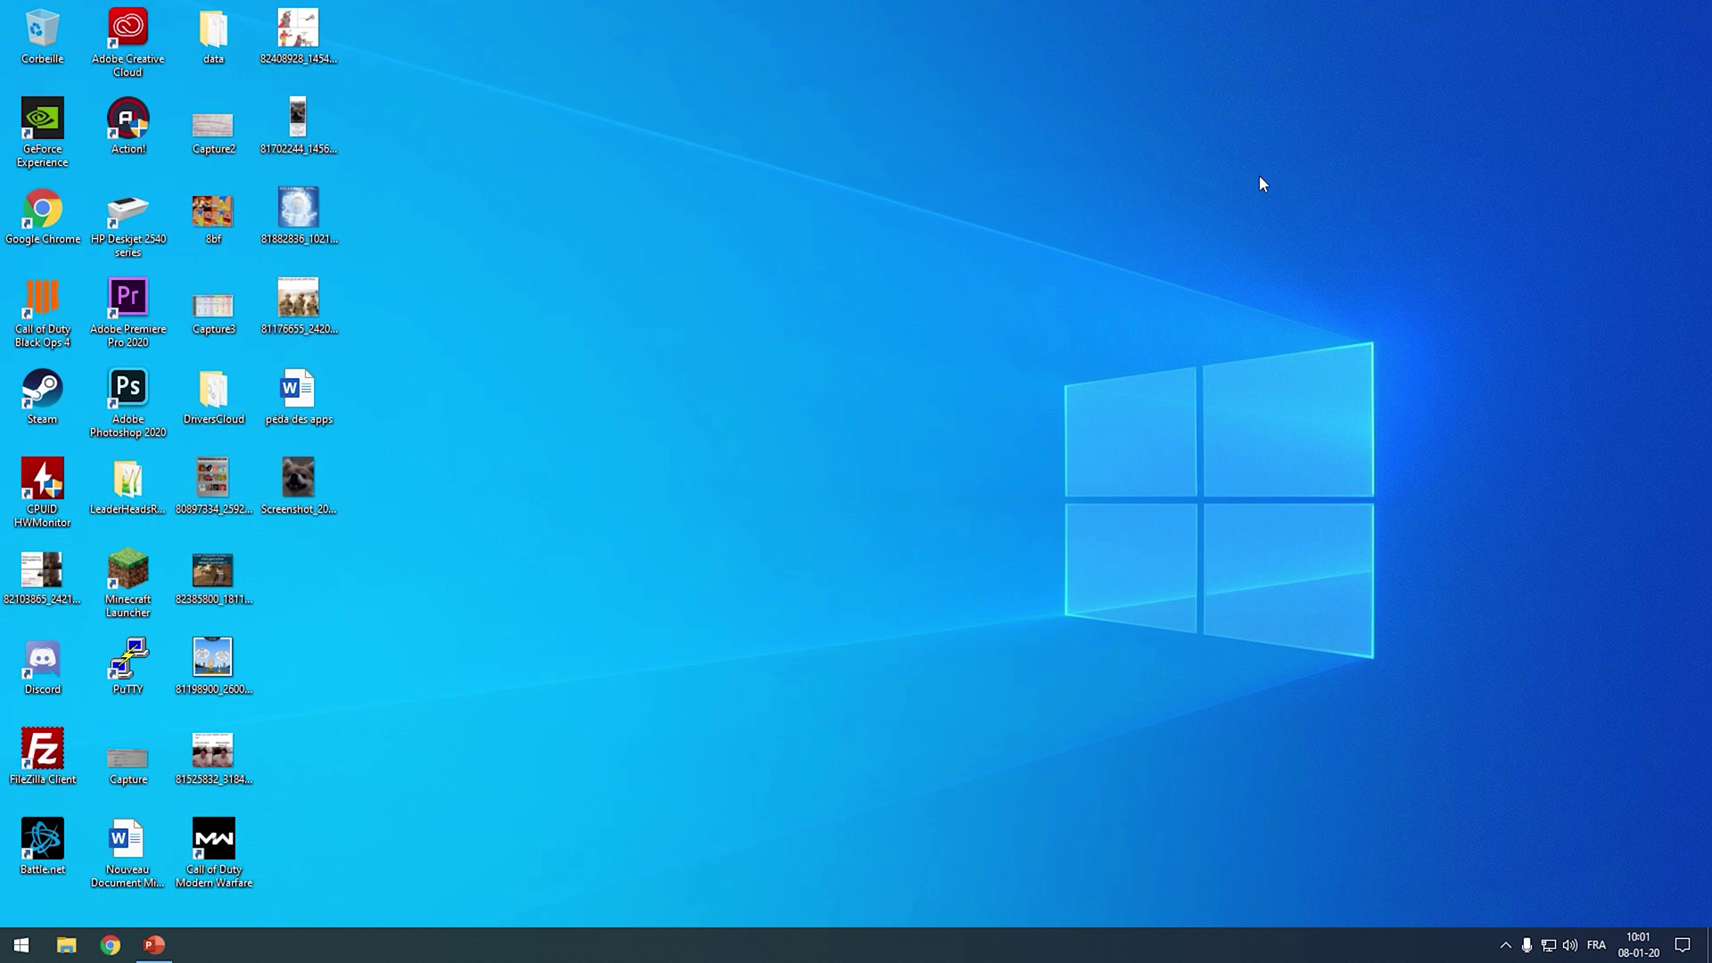
Step: Switch to Google Chrome, go to java.com and open the free Java download page
double_click(44, 218)
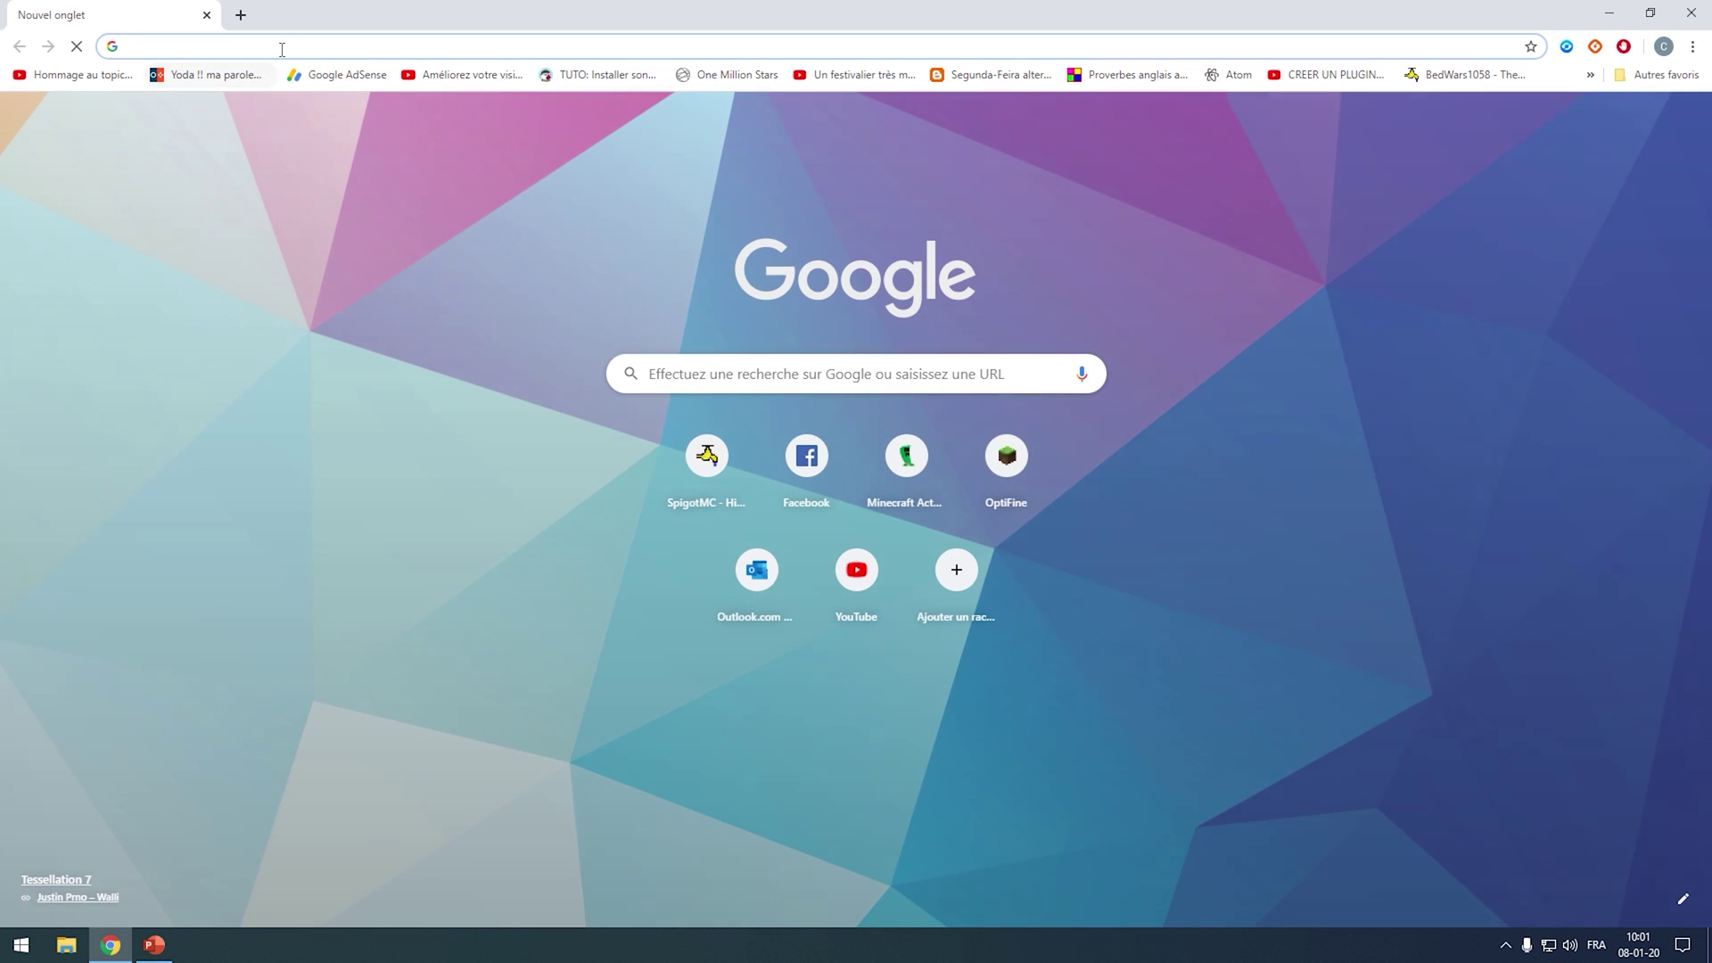
type("java.com")
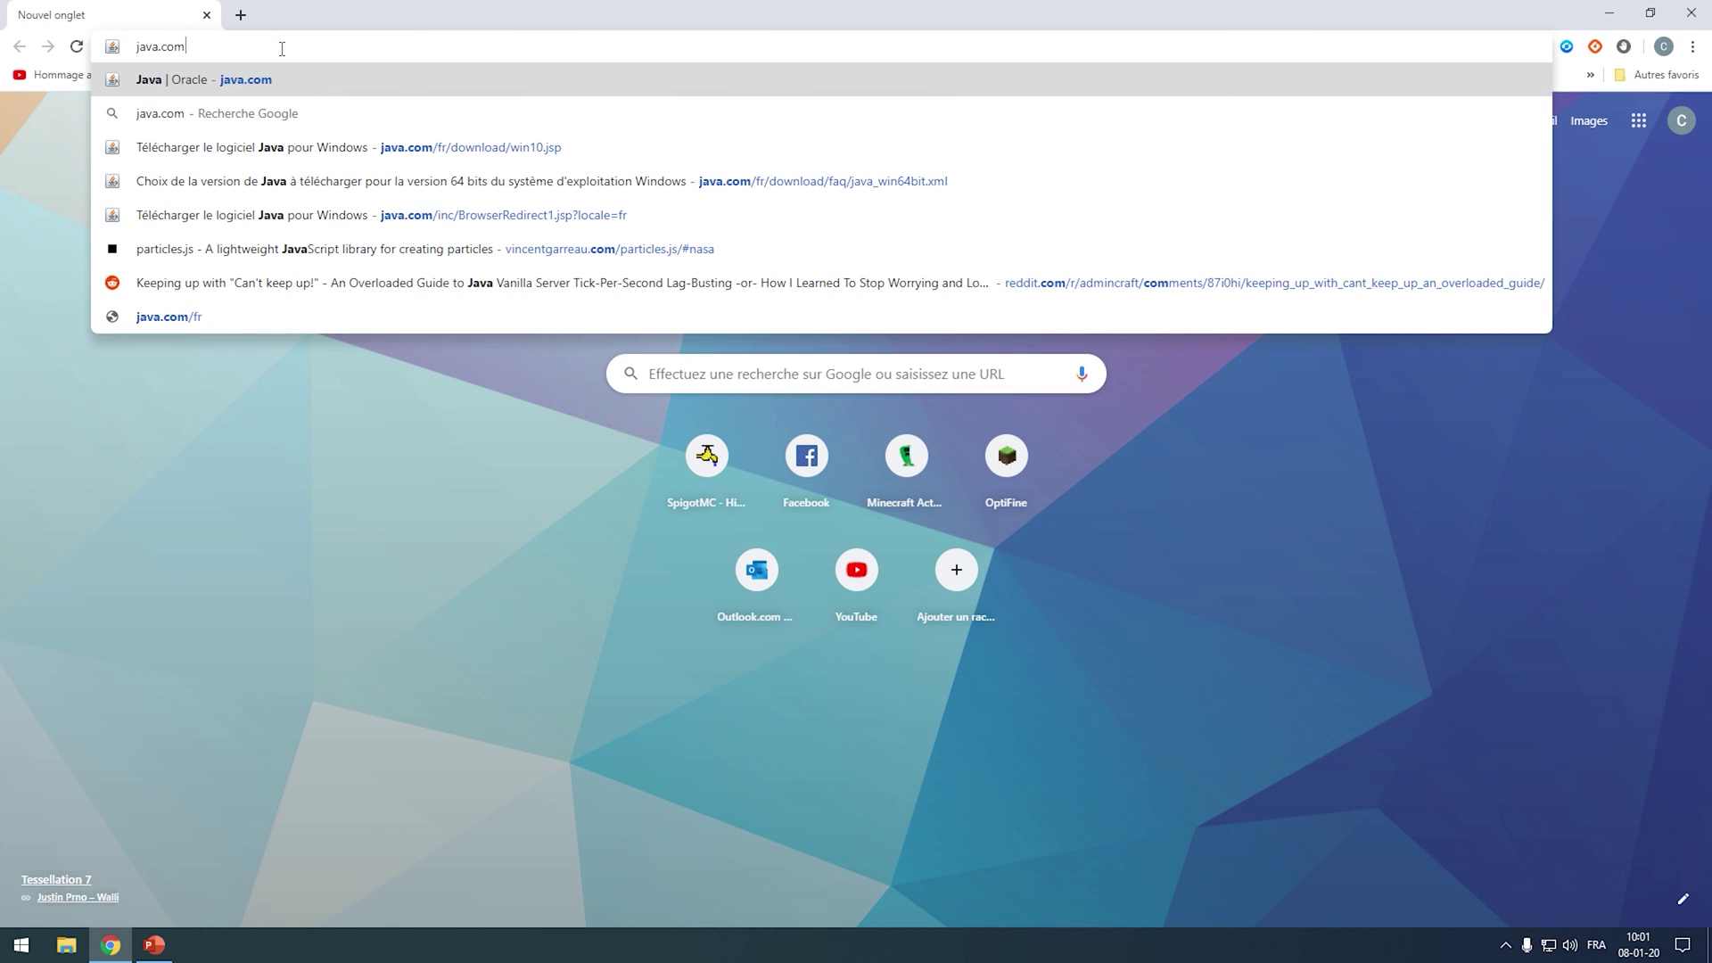
key("Return")
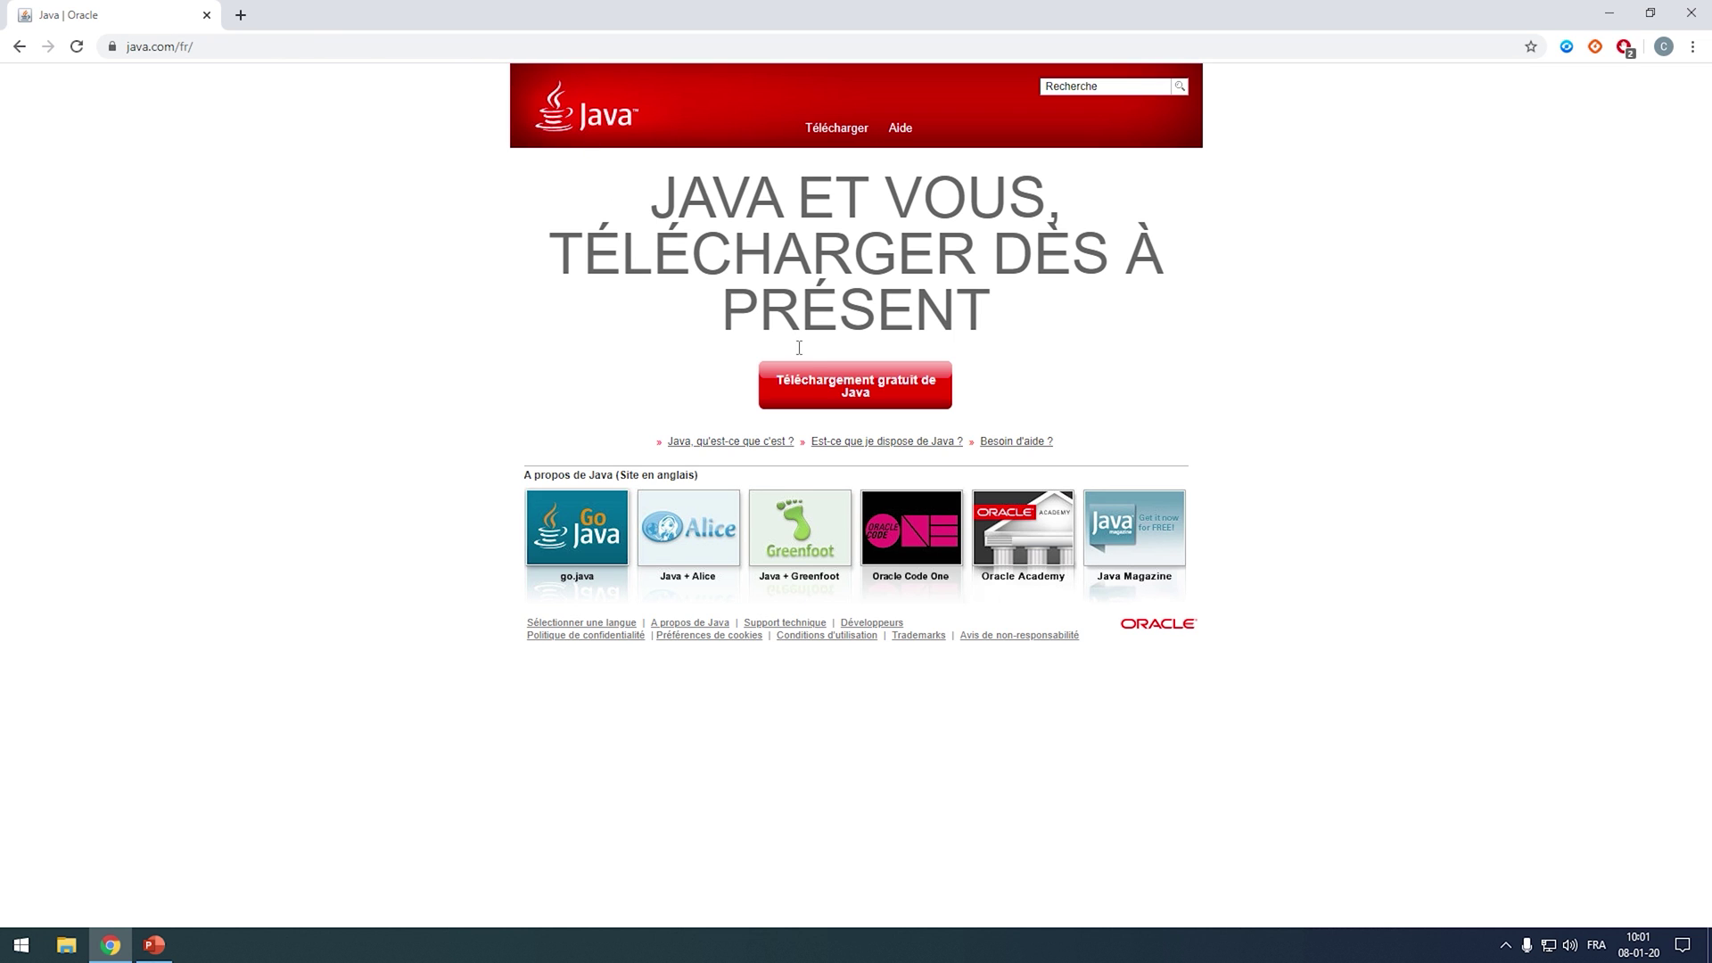
left_click(816, 390)
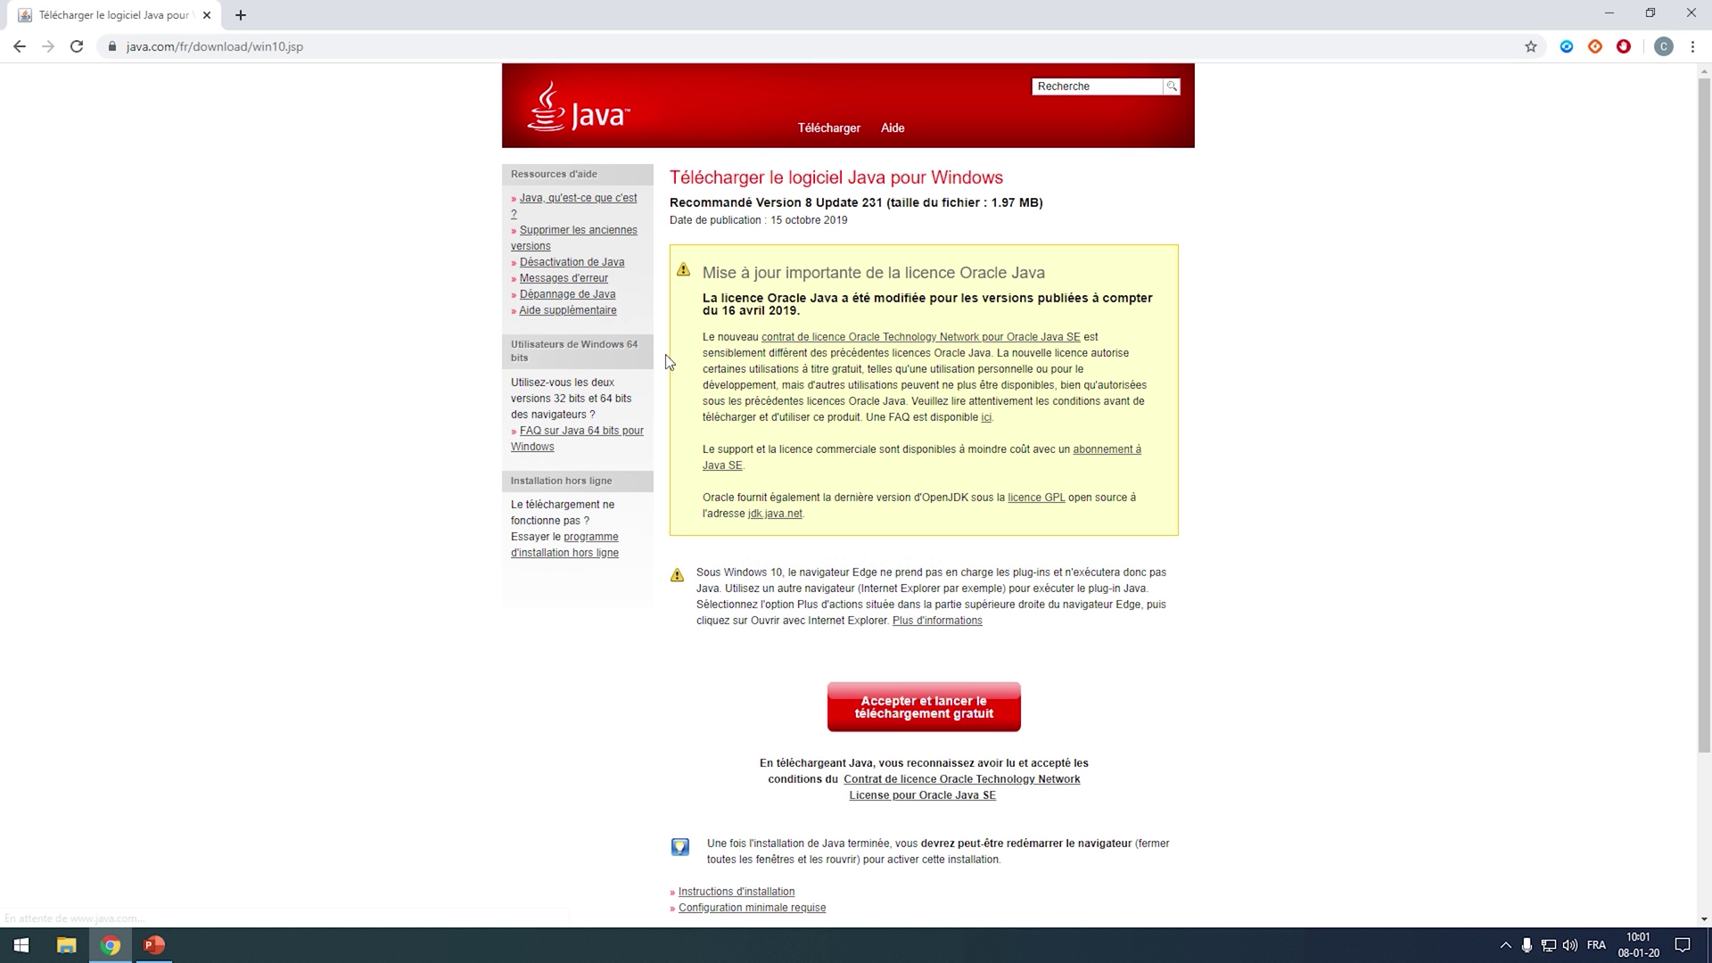
Step: Open the FAQ on 64-bit Java for Windows and go to its download instructions for 64-bit browsers
left_click(578, 438)
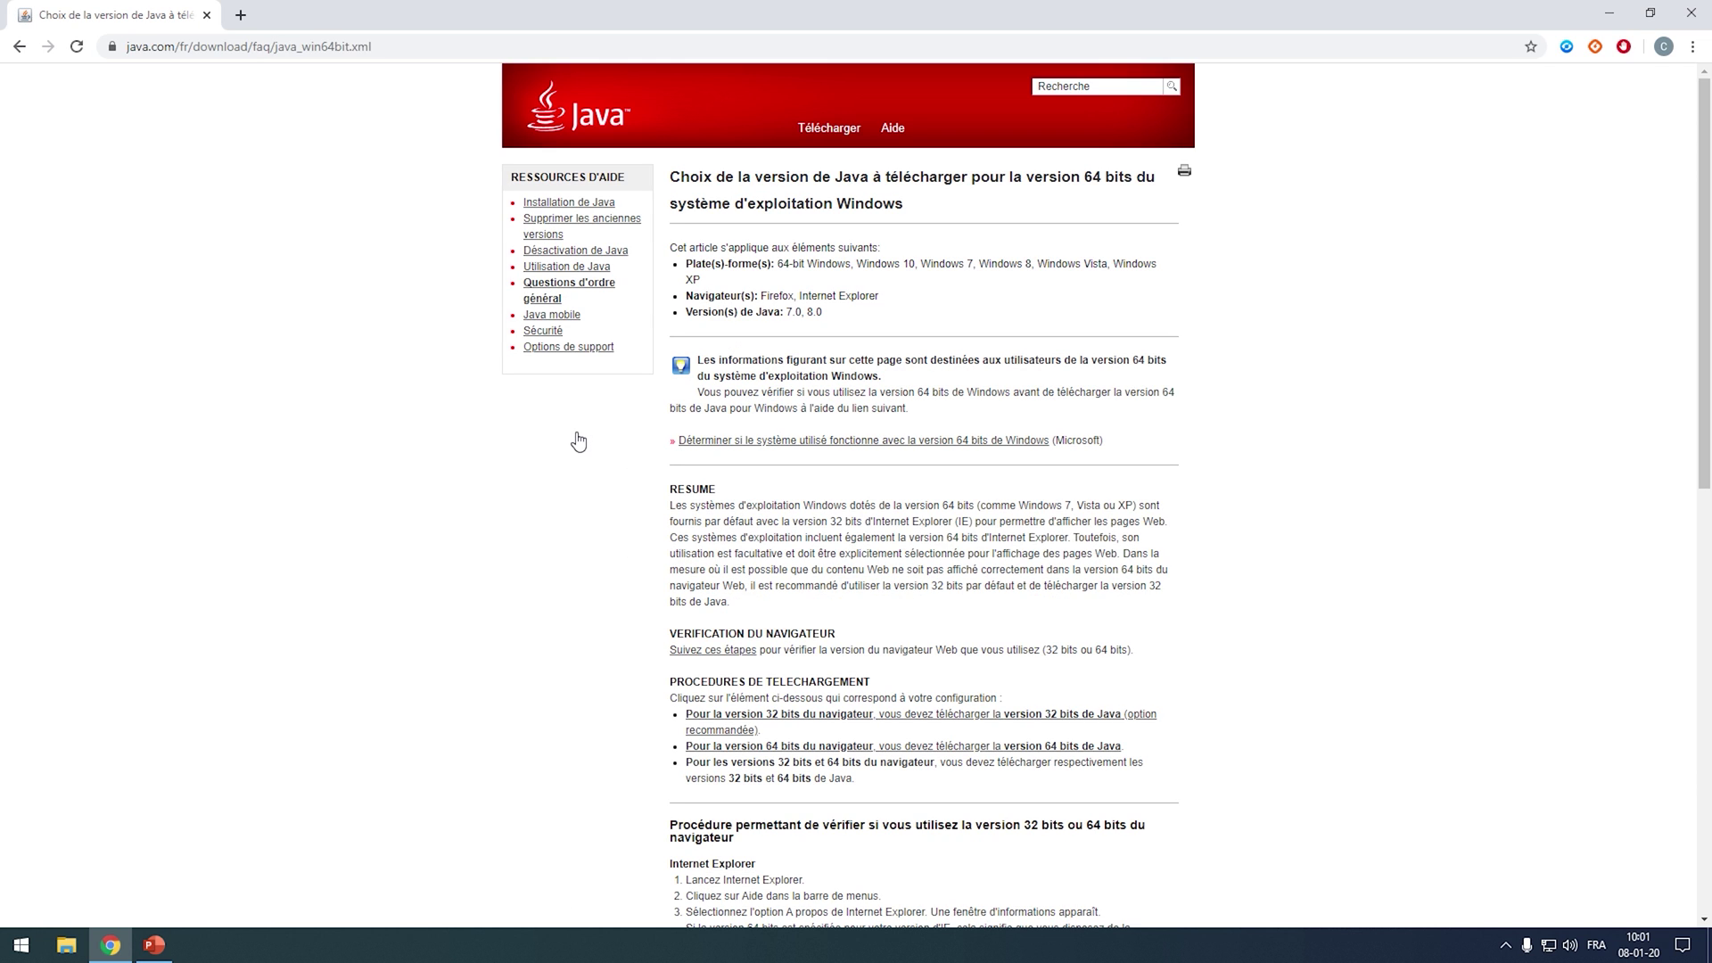
scroll(1429, 467, "down", 5)
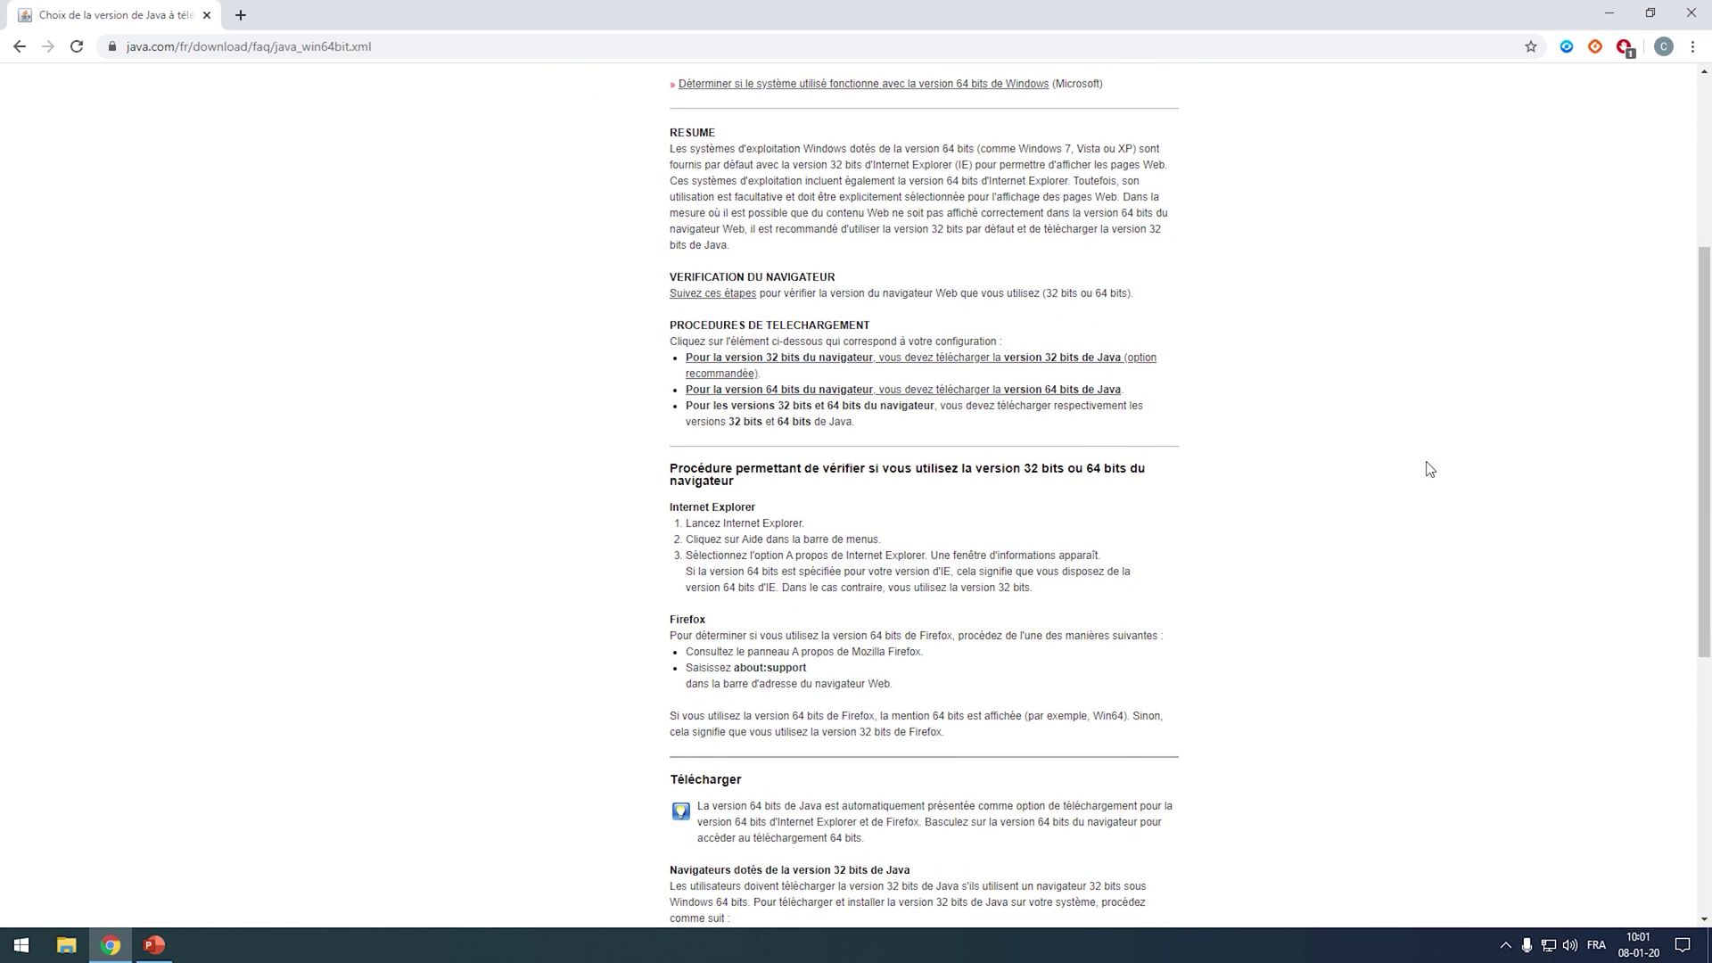
scroll(1429, 469, "down", 6)
scroll(1421, 462, "up", 5)
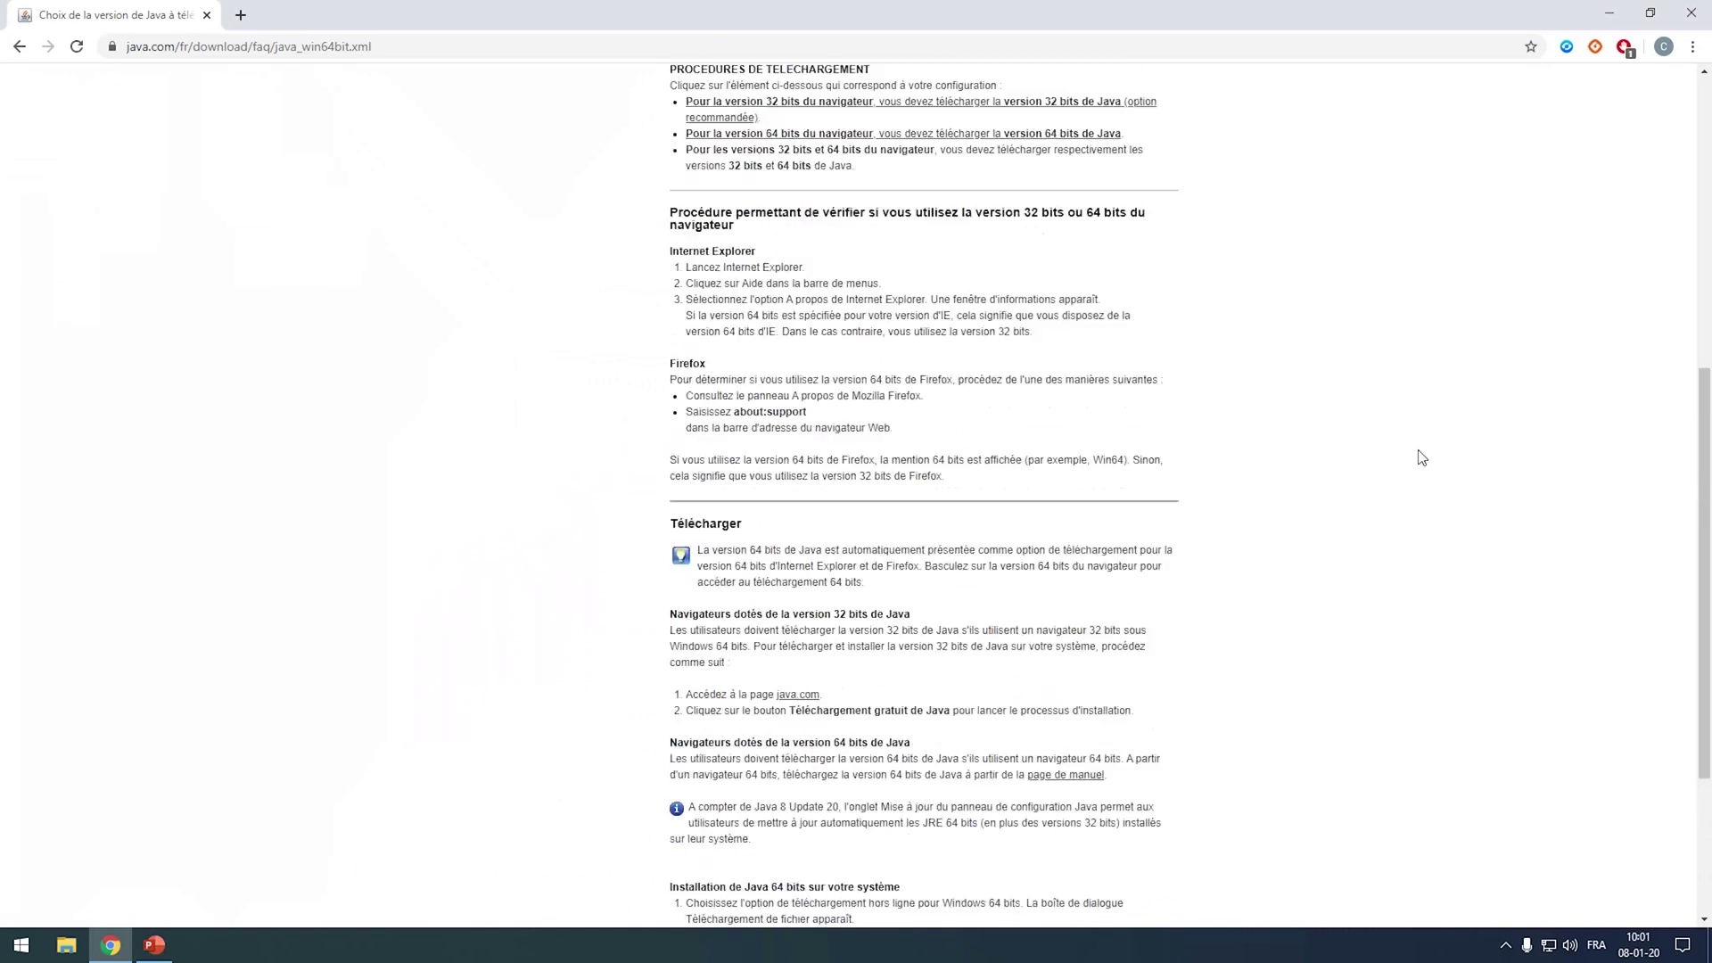
scroll(1421, 458, "up", 1)
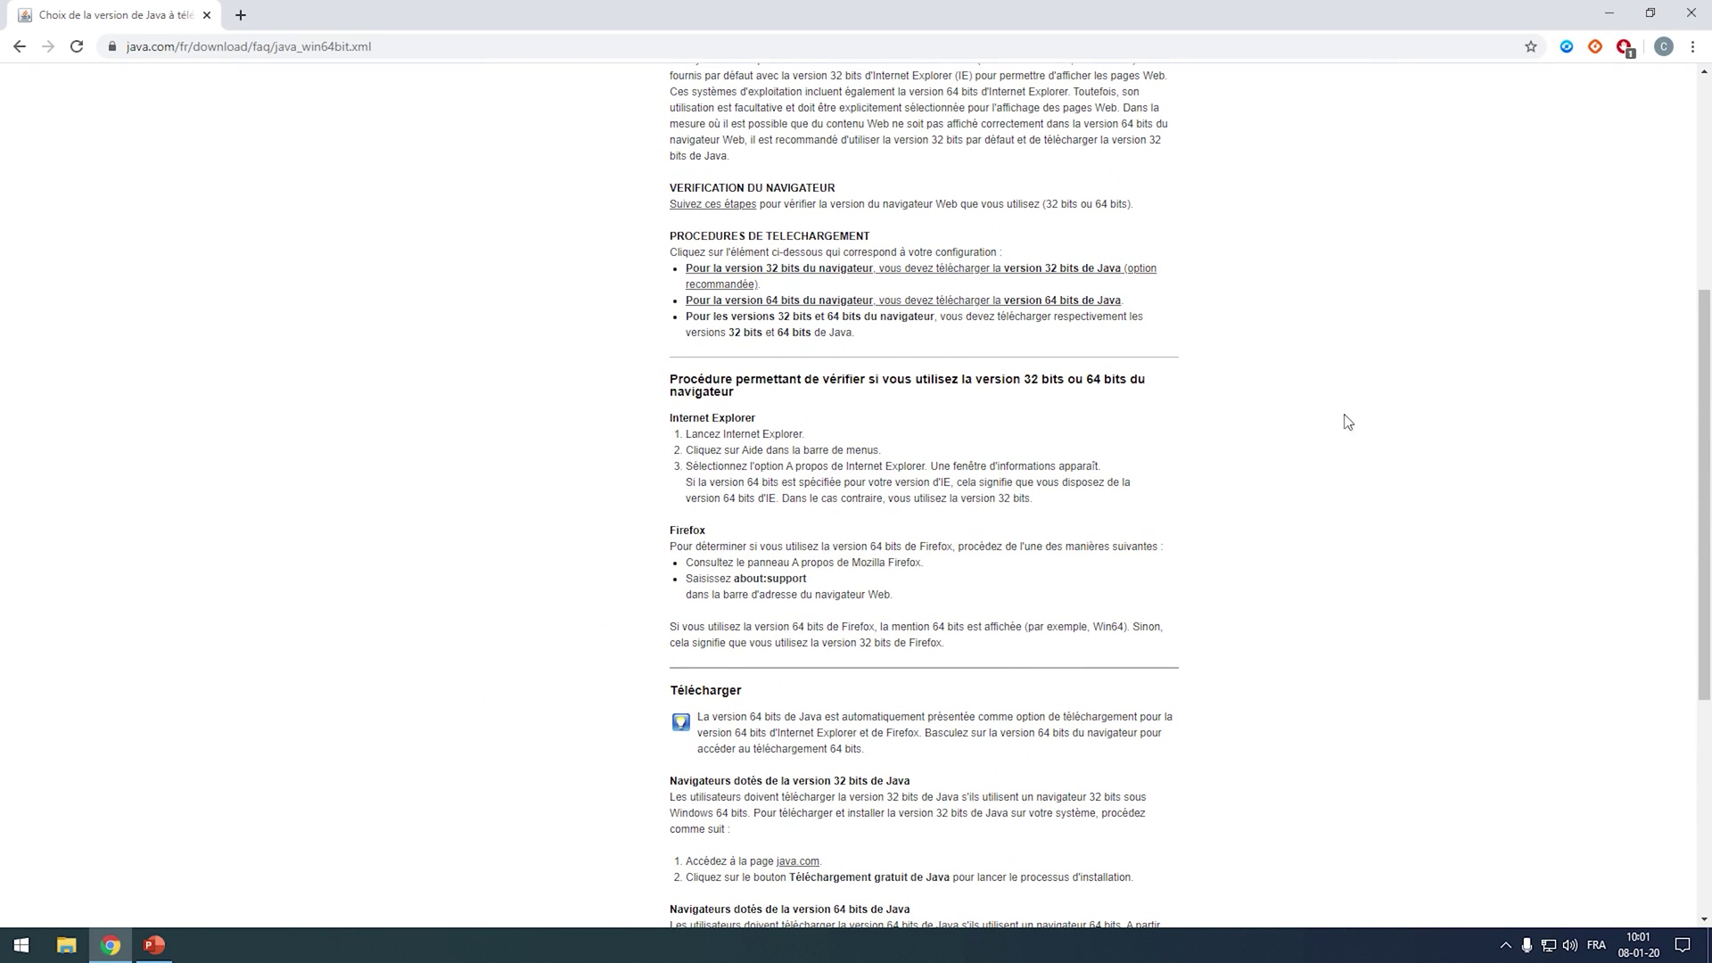
left_click(794, 307)
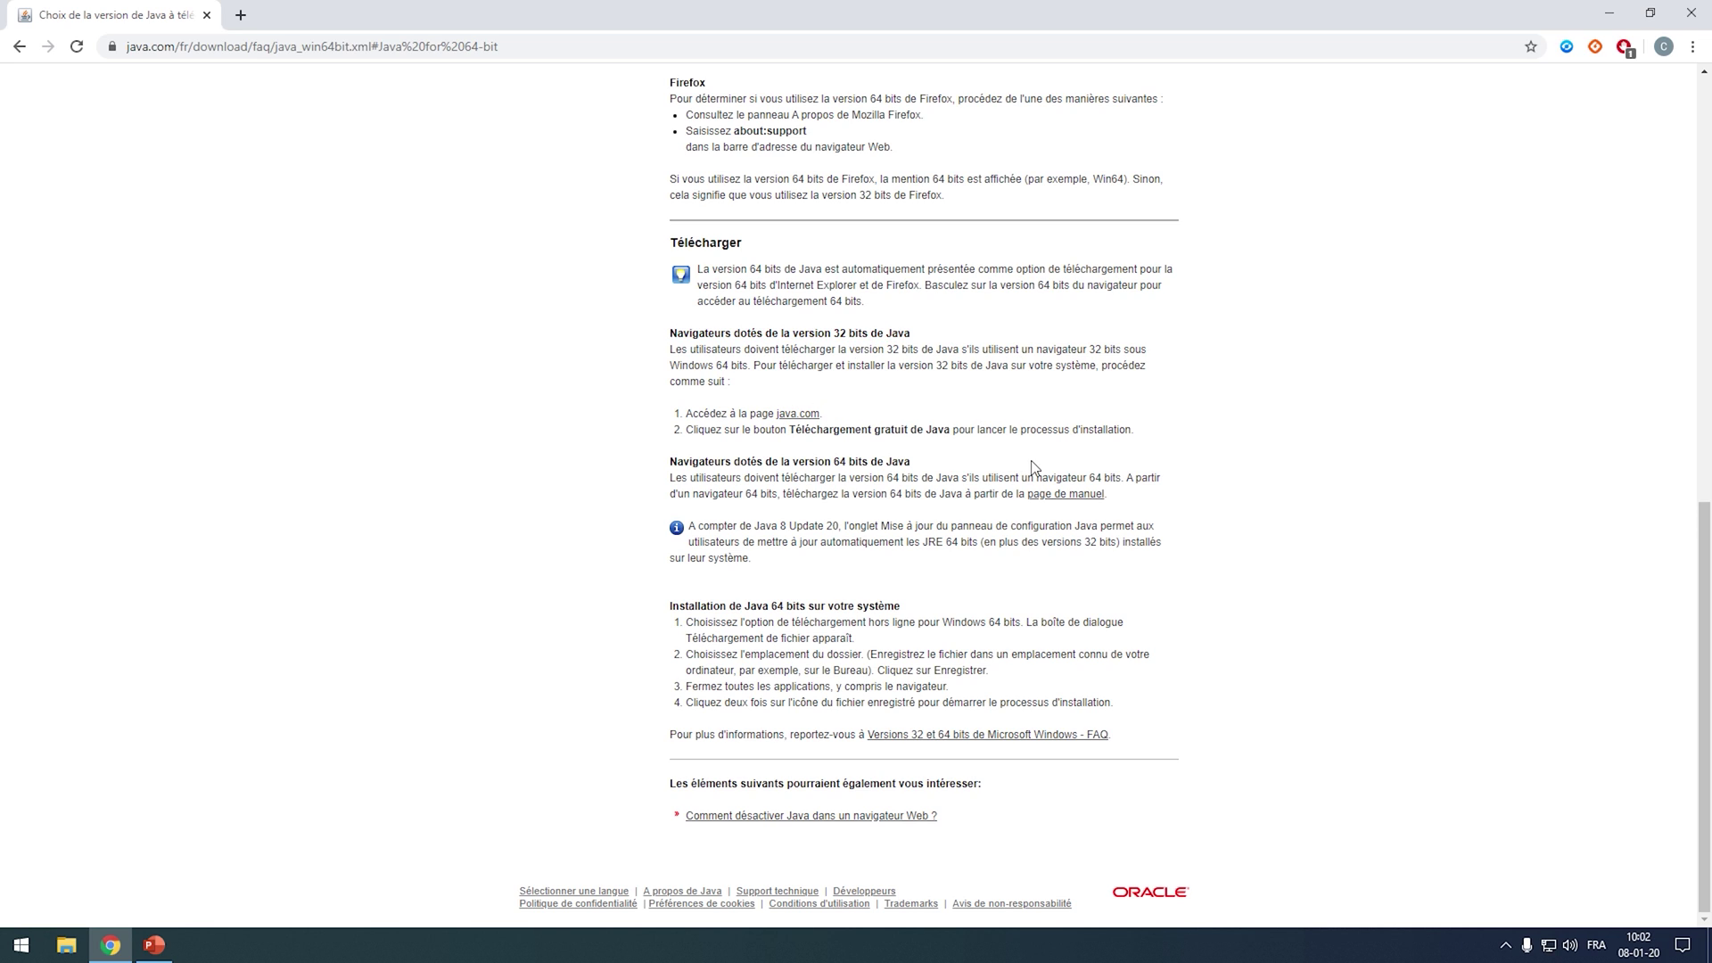
Step: Open the manual download page for all operating systems and download the Windows Hors ligne (64 bits) installer
left_click(1053, 499)
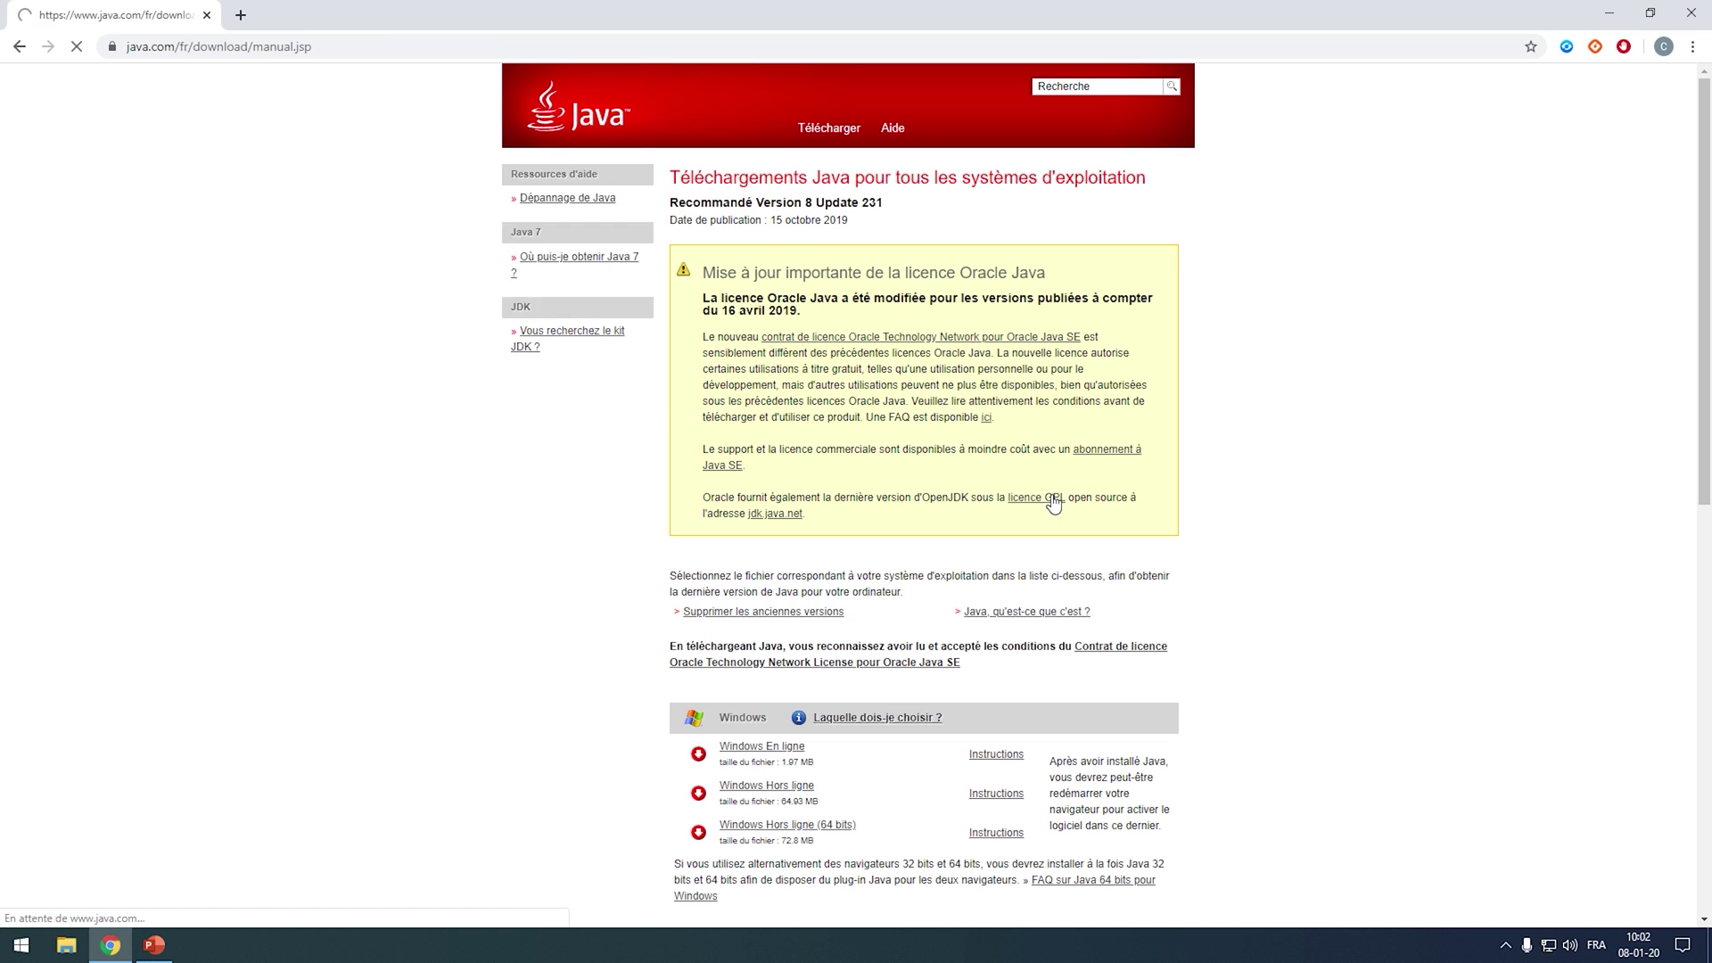
scroll(1418, 432, "down", 3)
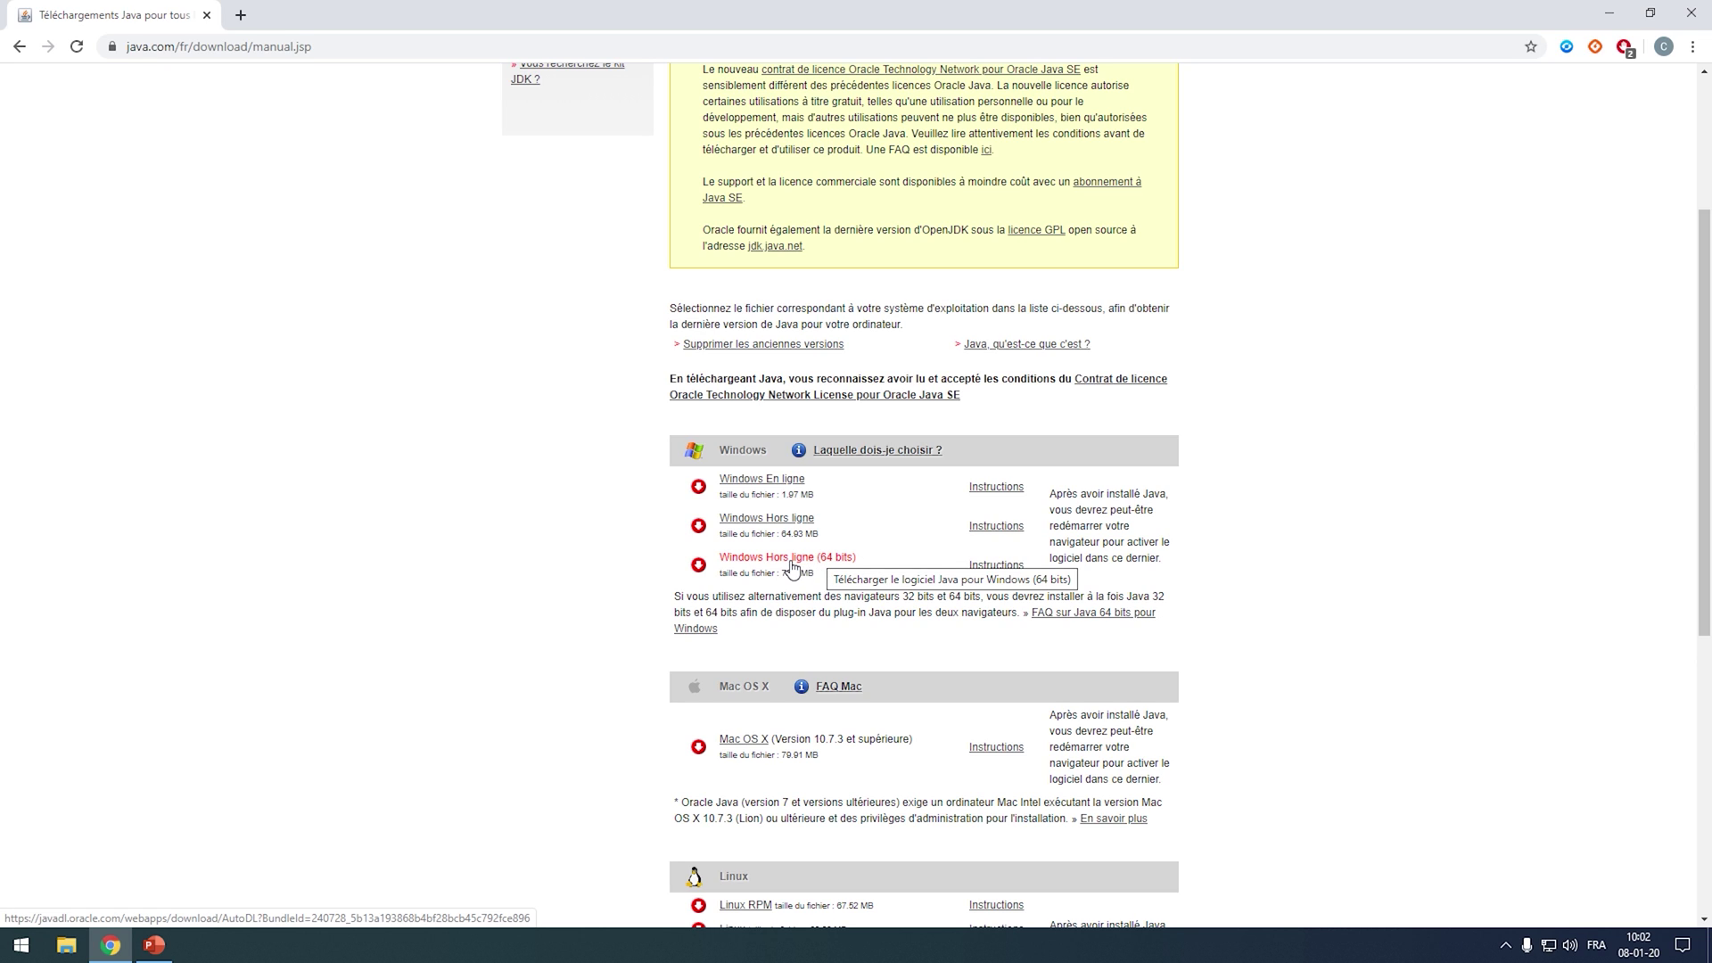
left_click(791, 560)
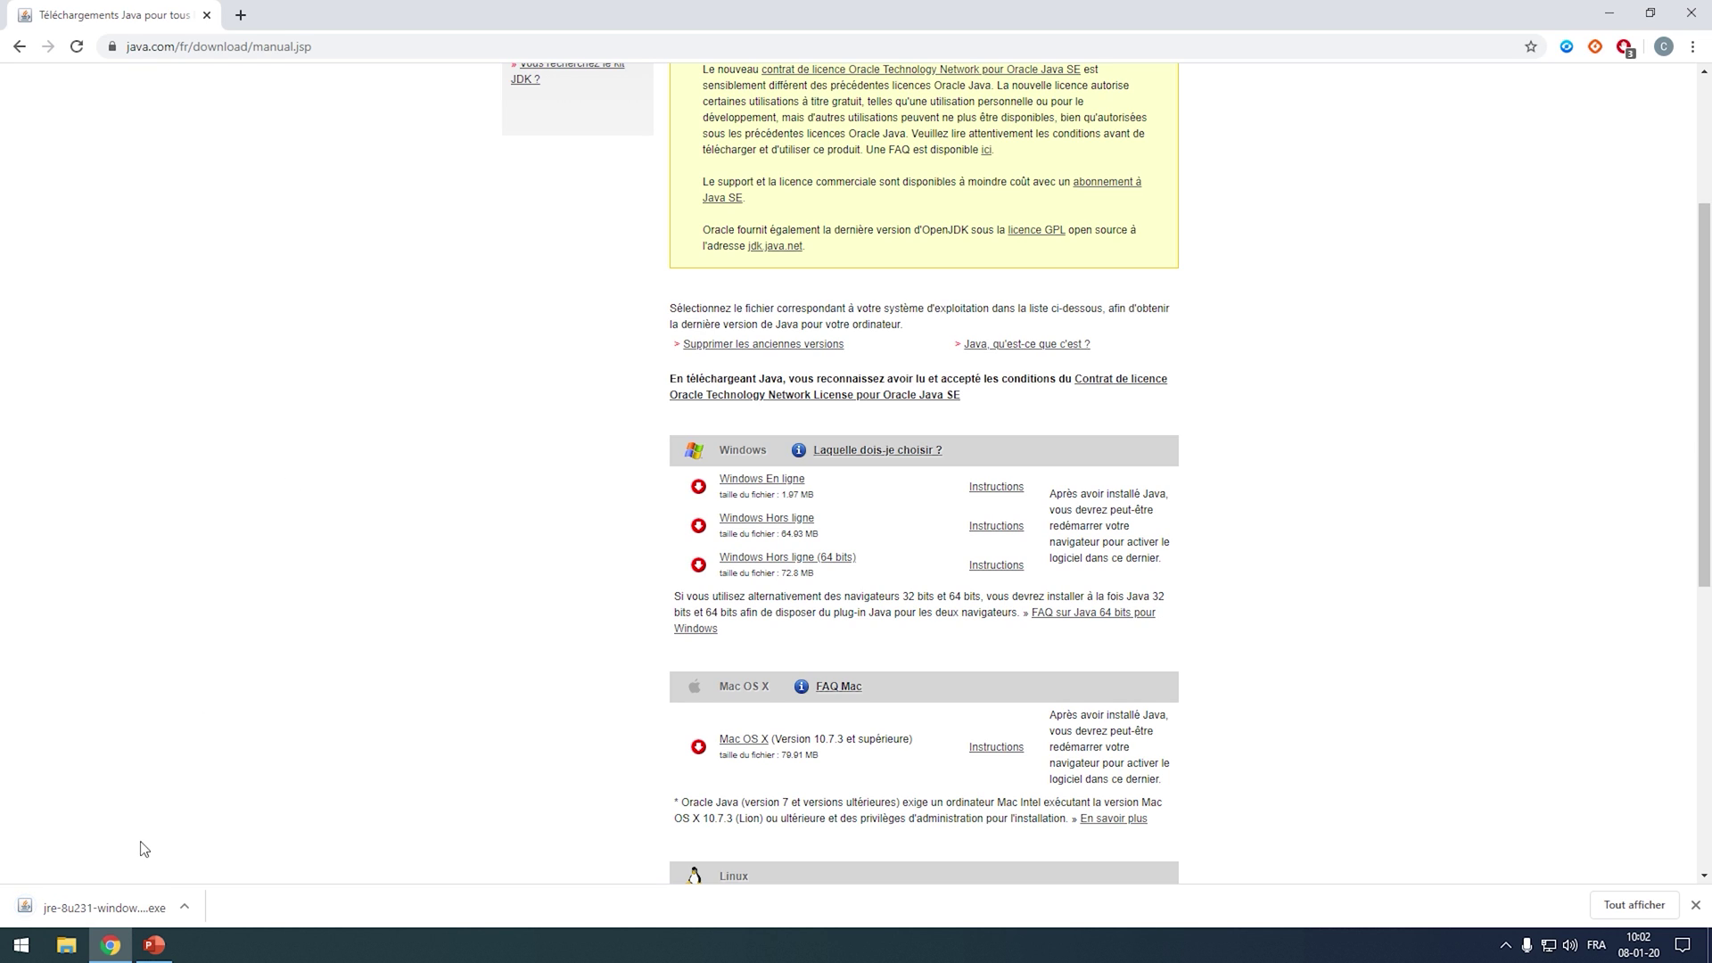
Step: Run the jre-8u231-windows-x64 installer from the Téléchargements folder in File Explorer and allow it to make changes to the device
left_click(67, 946)
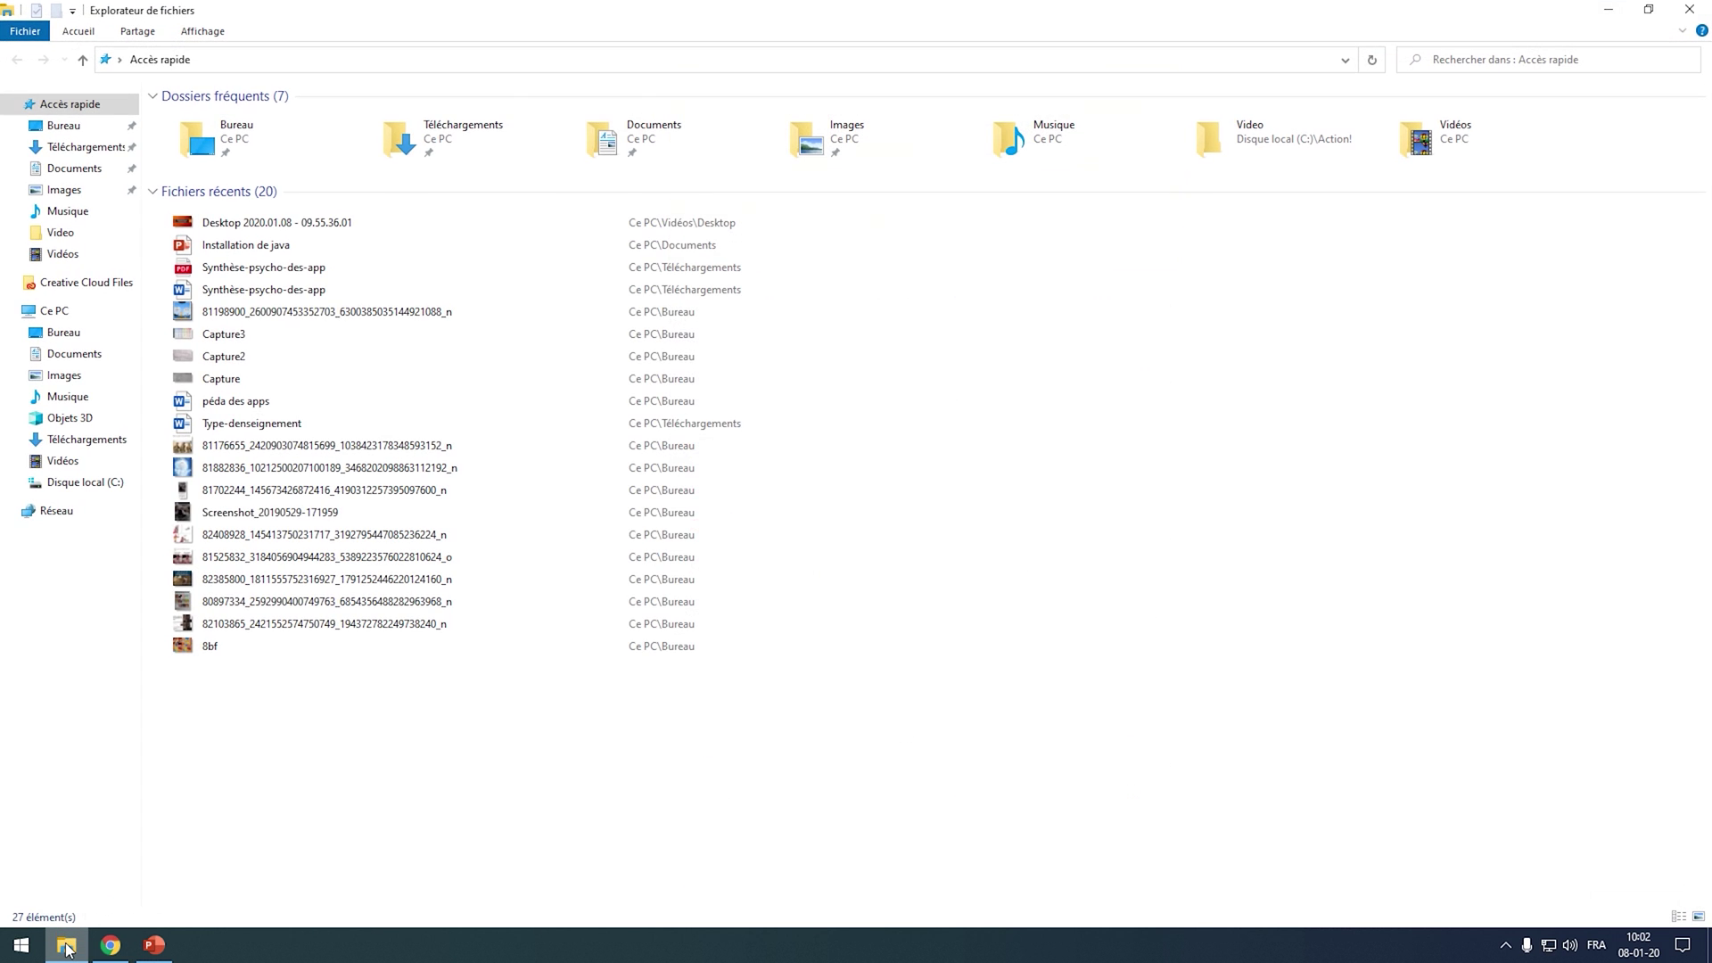
double_click(446, 129)
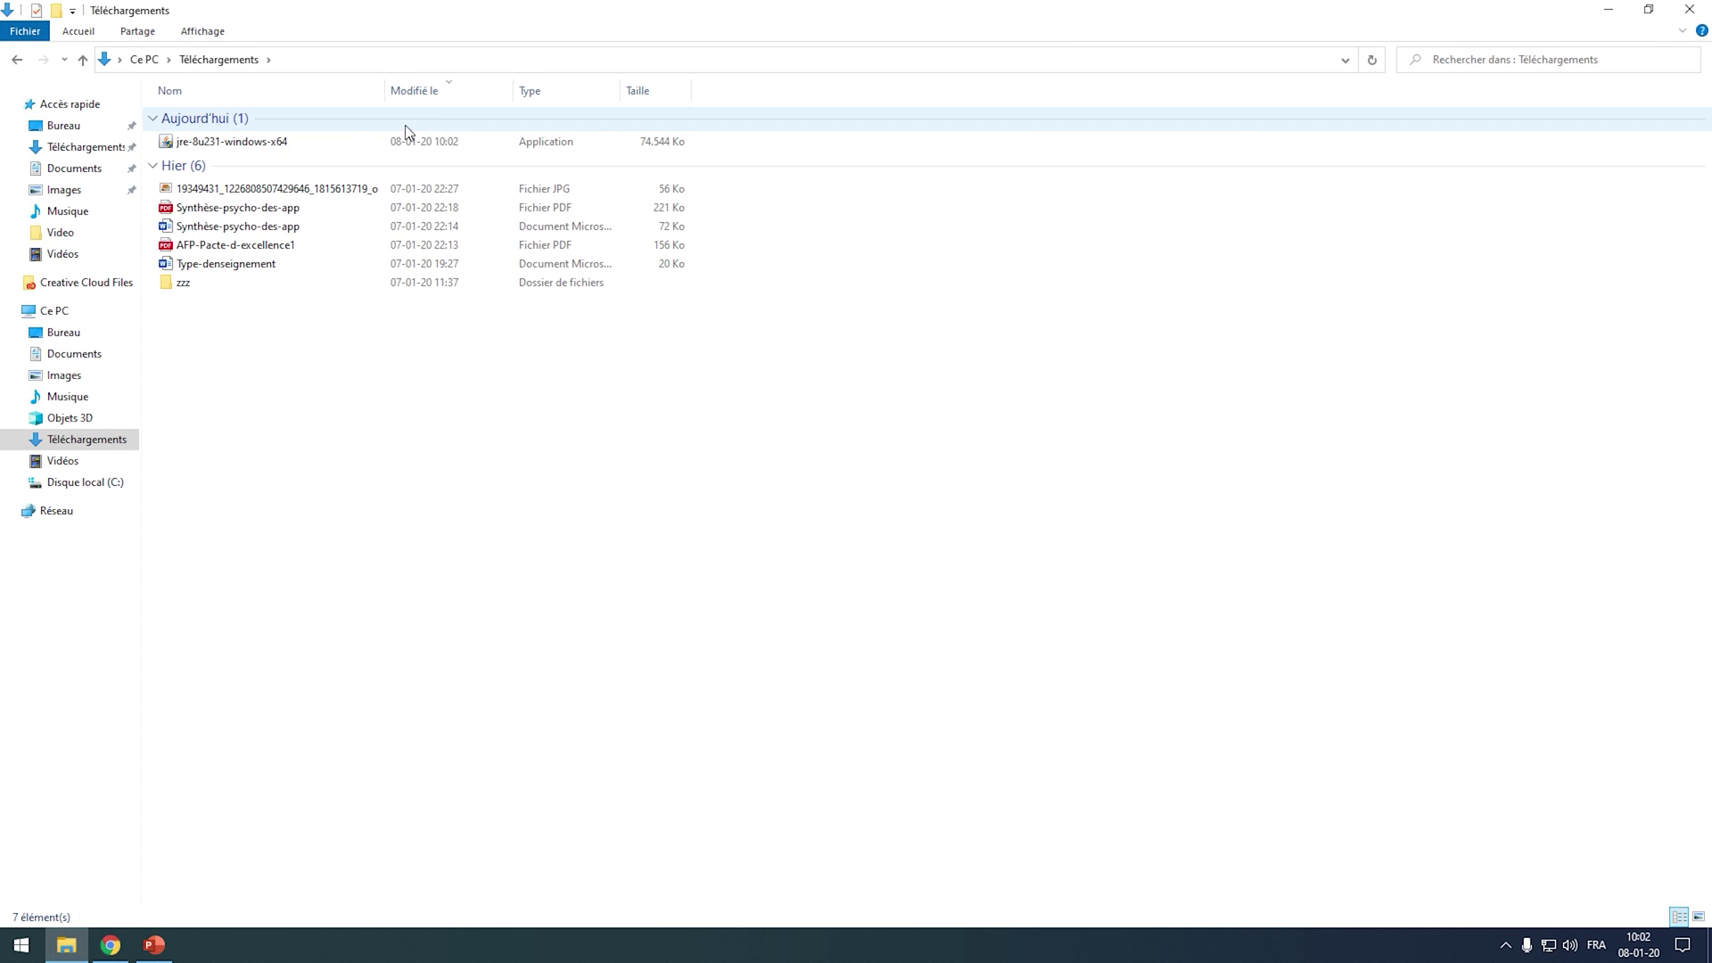
double_click(265, 142)
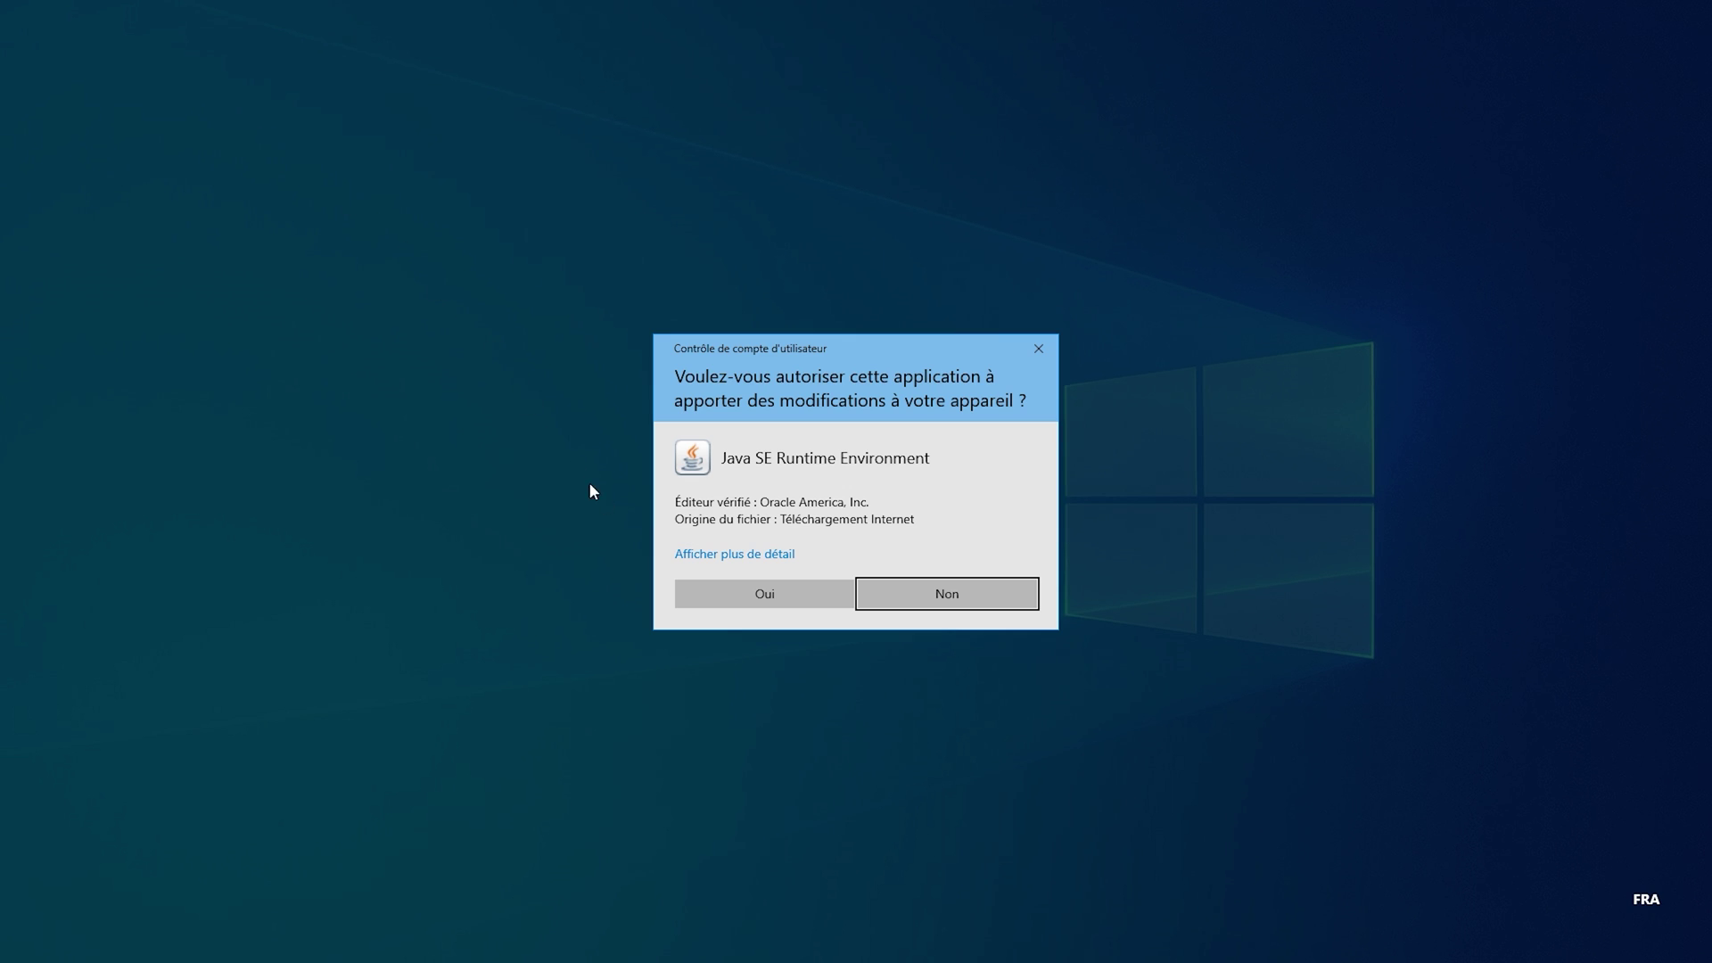
left_click(760, 595)
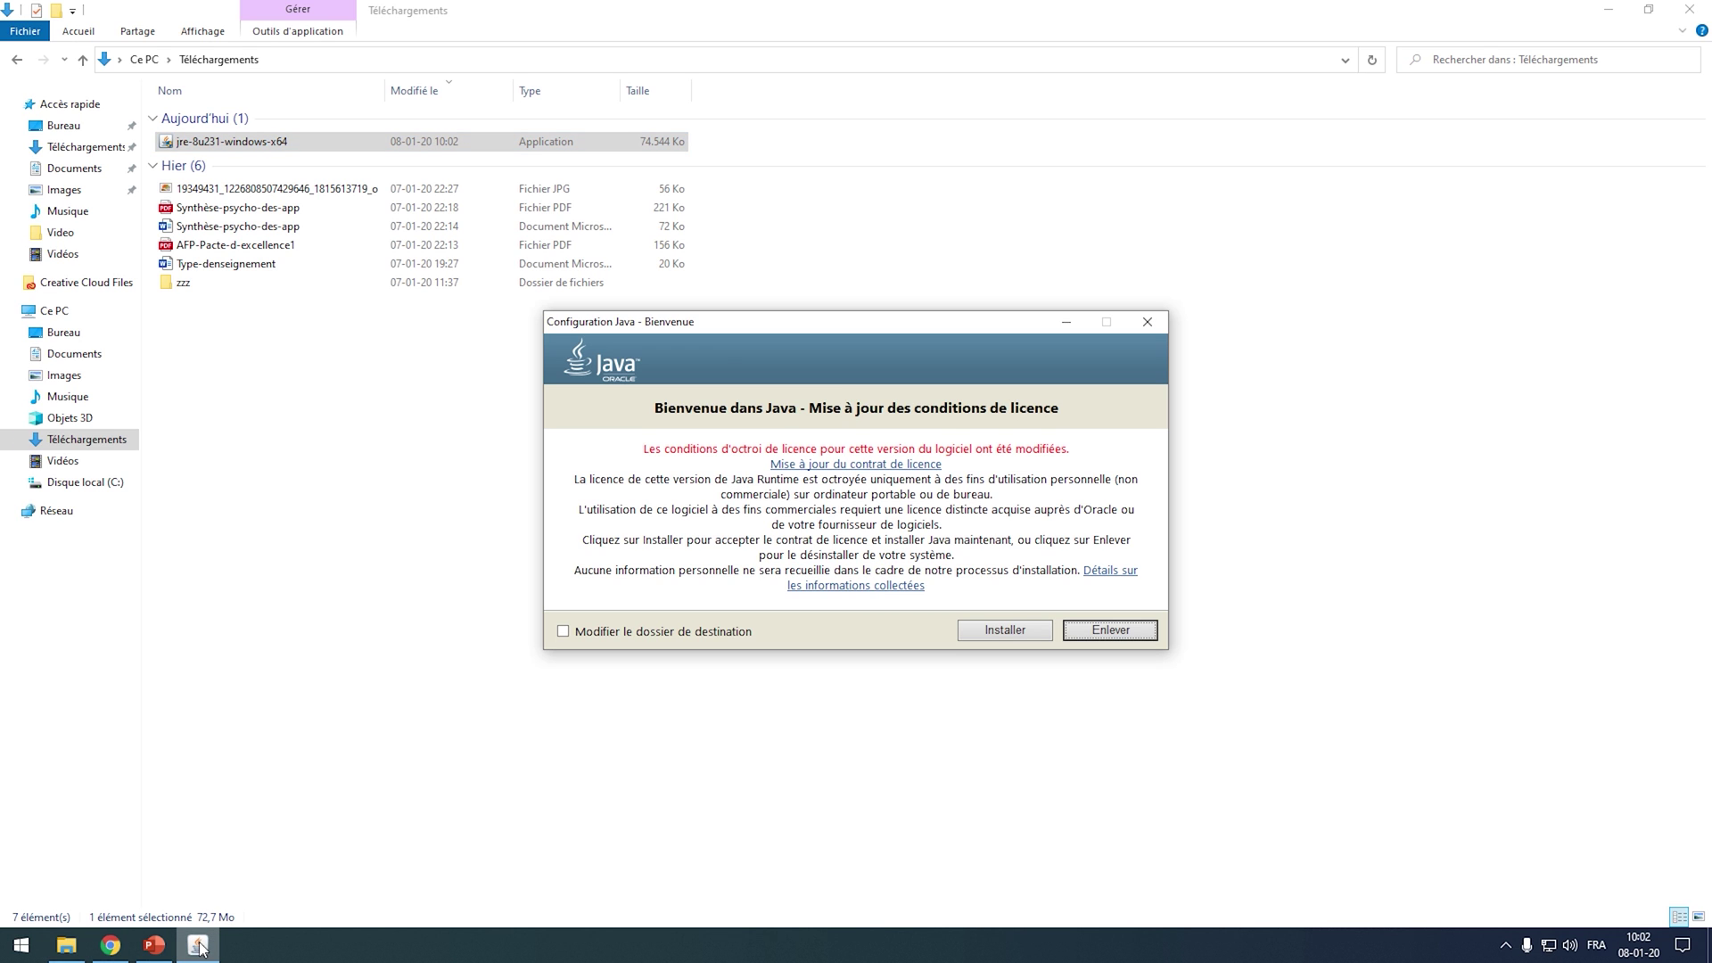
Step: Install Java in the default destination folder, then close the installer and the remaining open windows
left_click(996, 635)
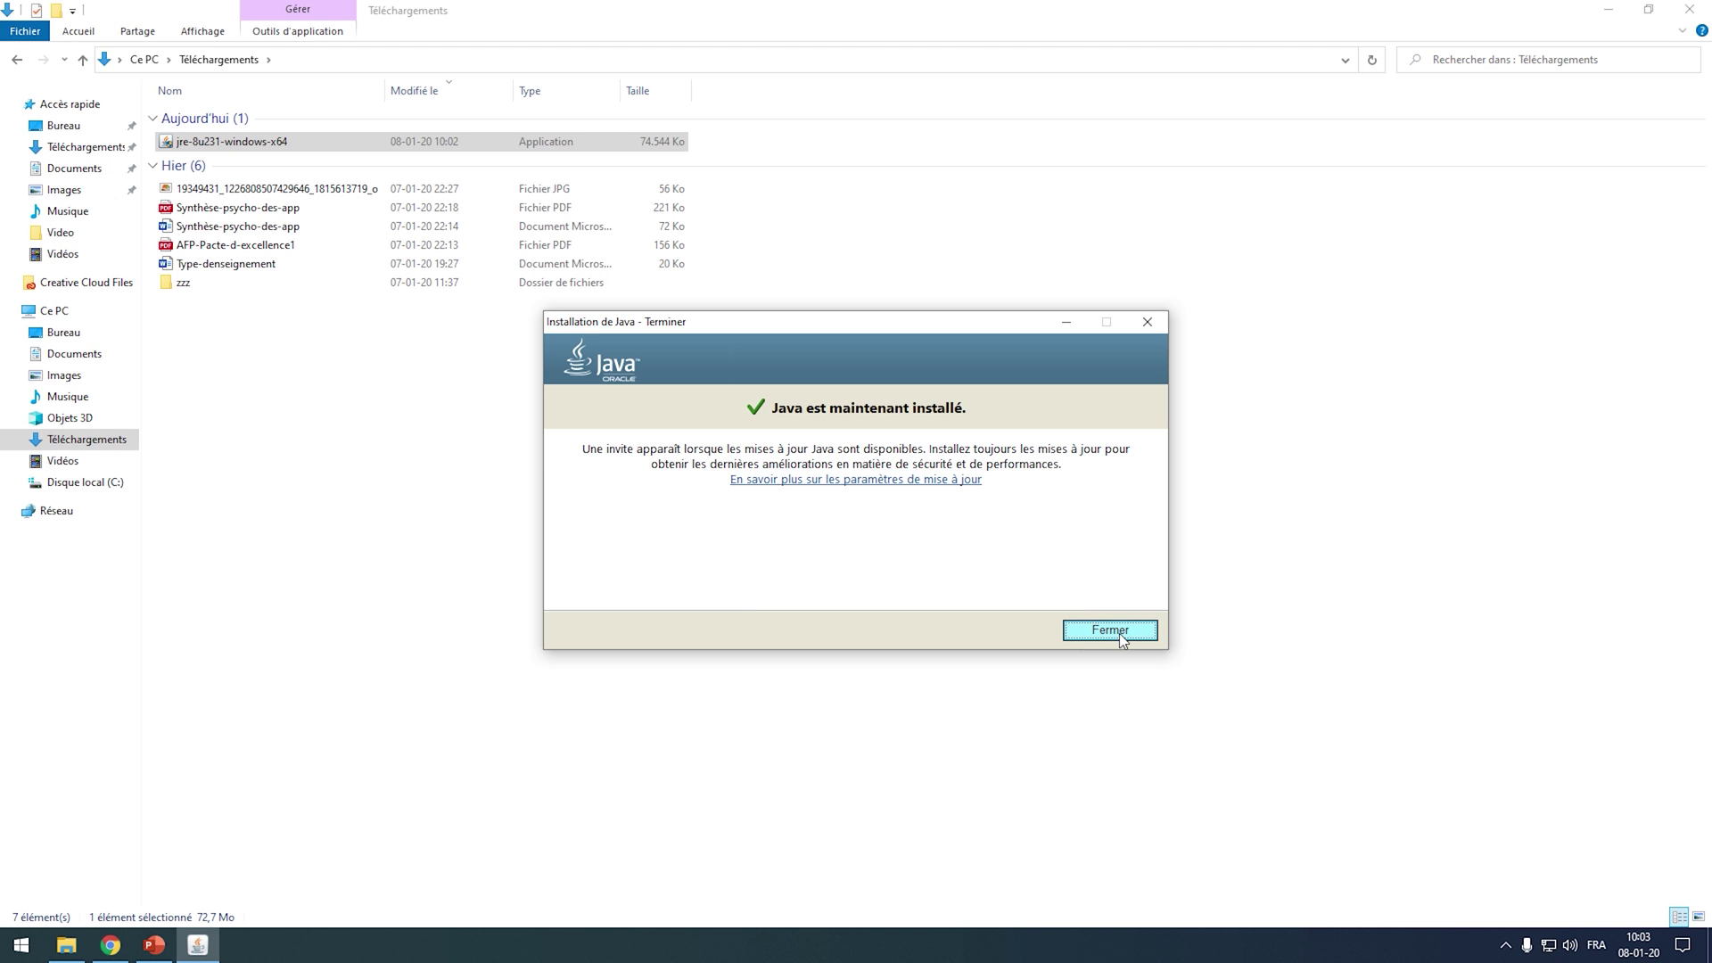
left_click(1110, 630)
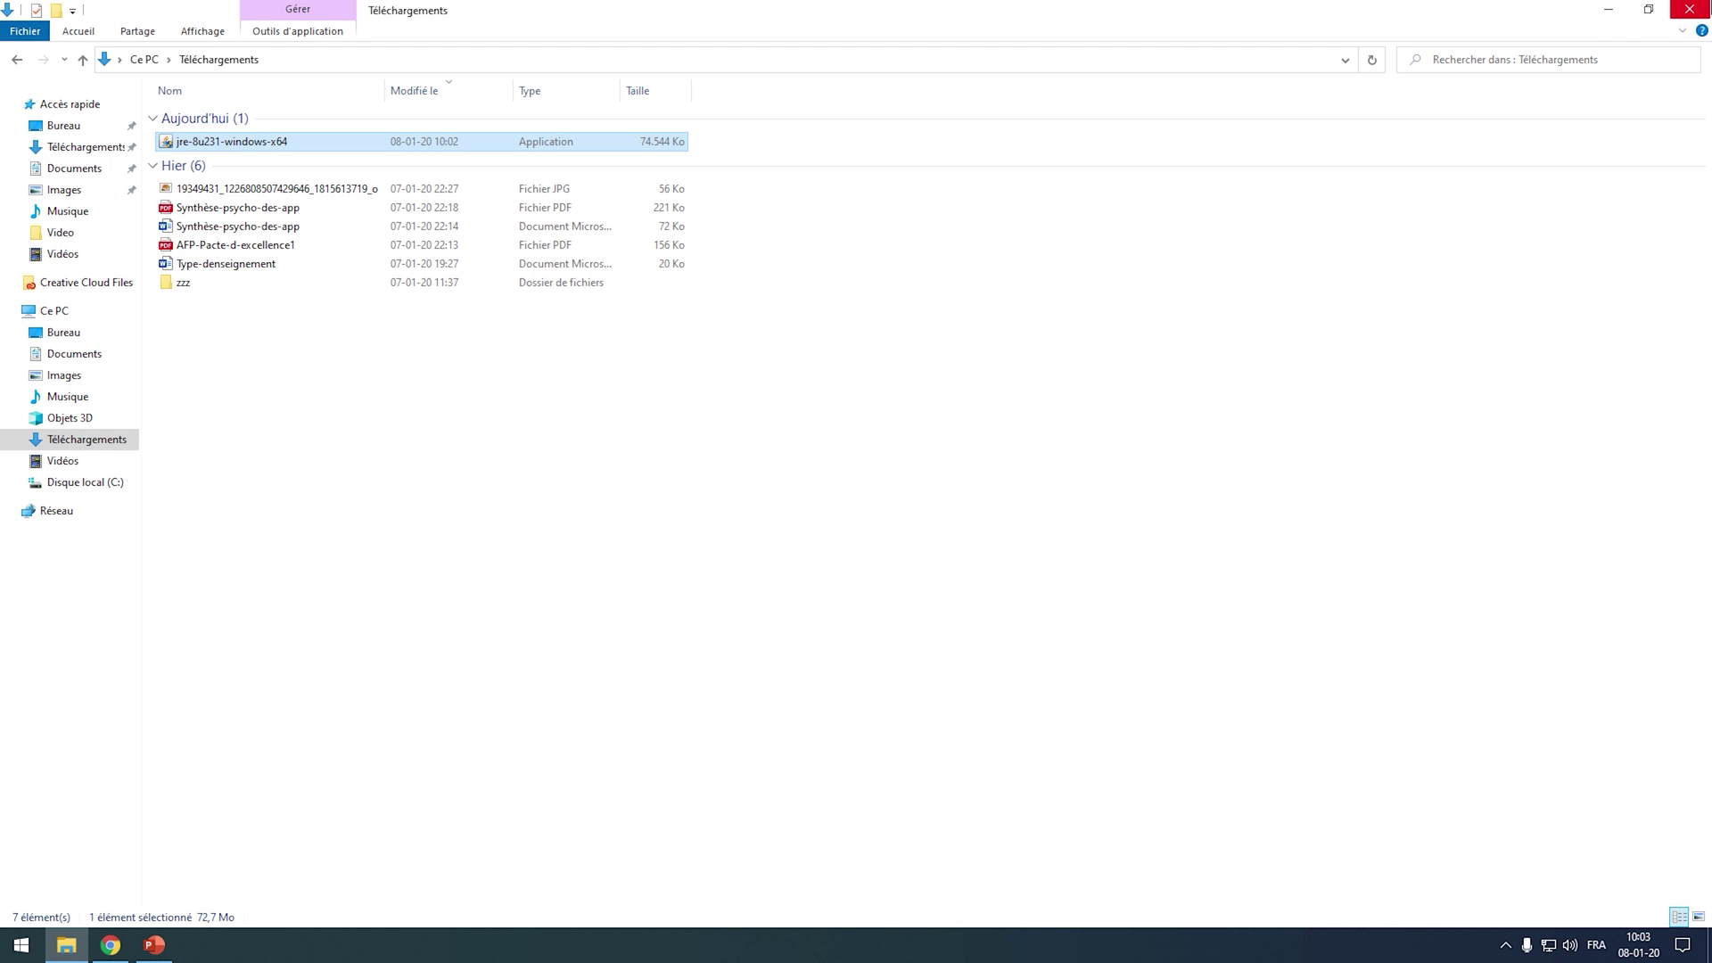
left_click(1684, 9)
left_click(1694, 13)
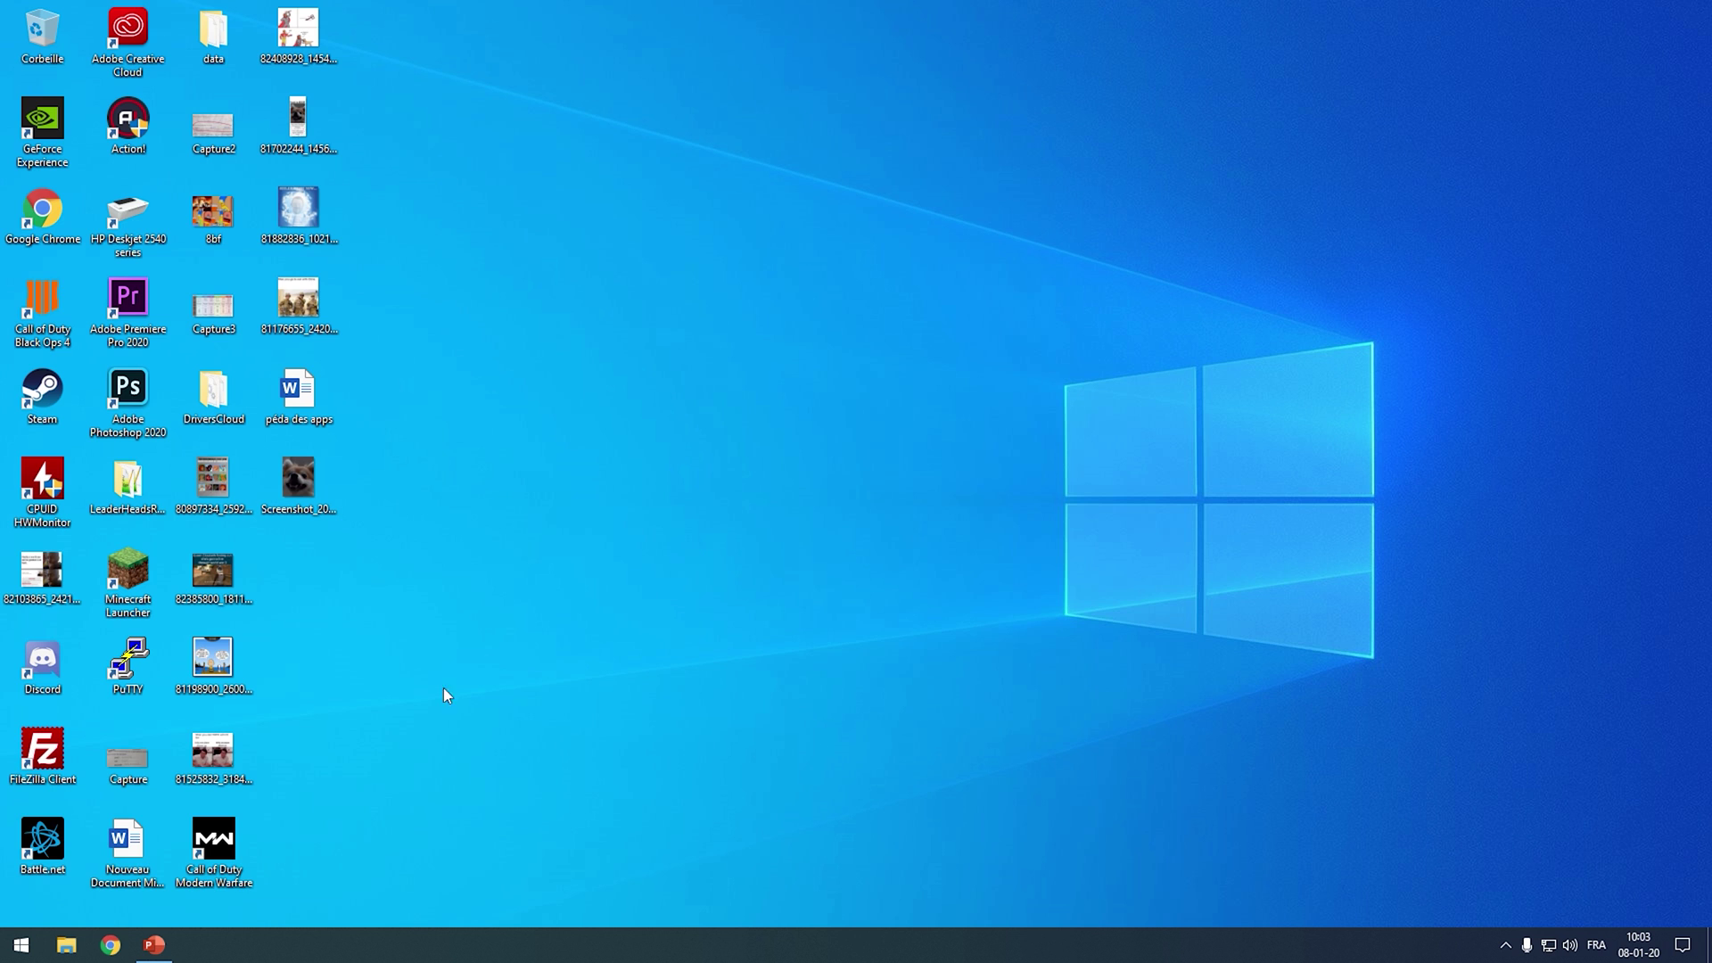
Step: Switch to Google Chrome, go to optifine.net and open its downloads page
left_click(110, 944)
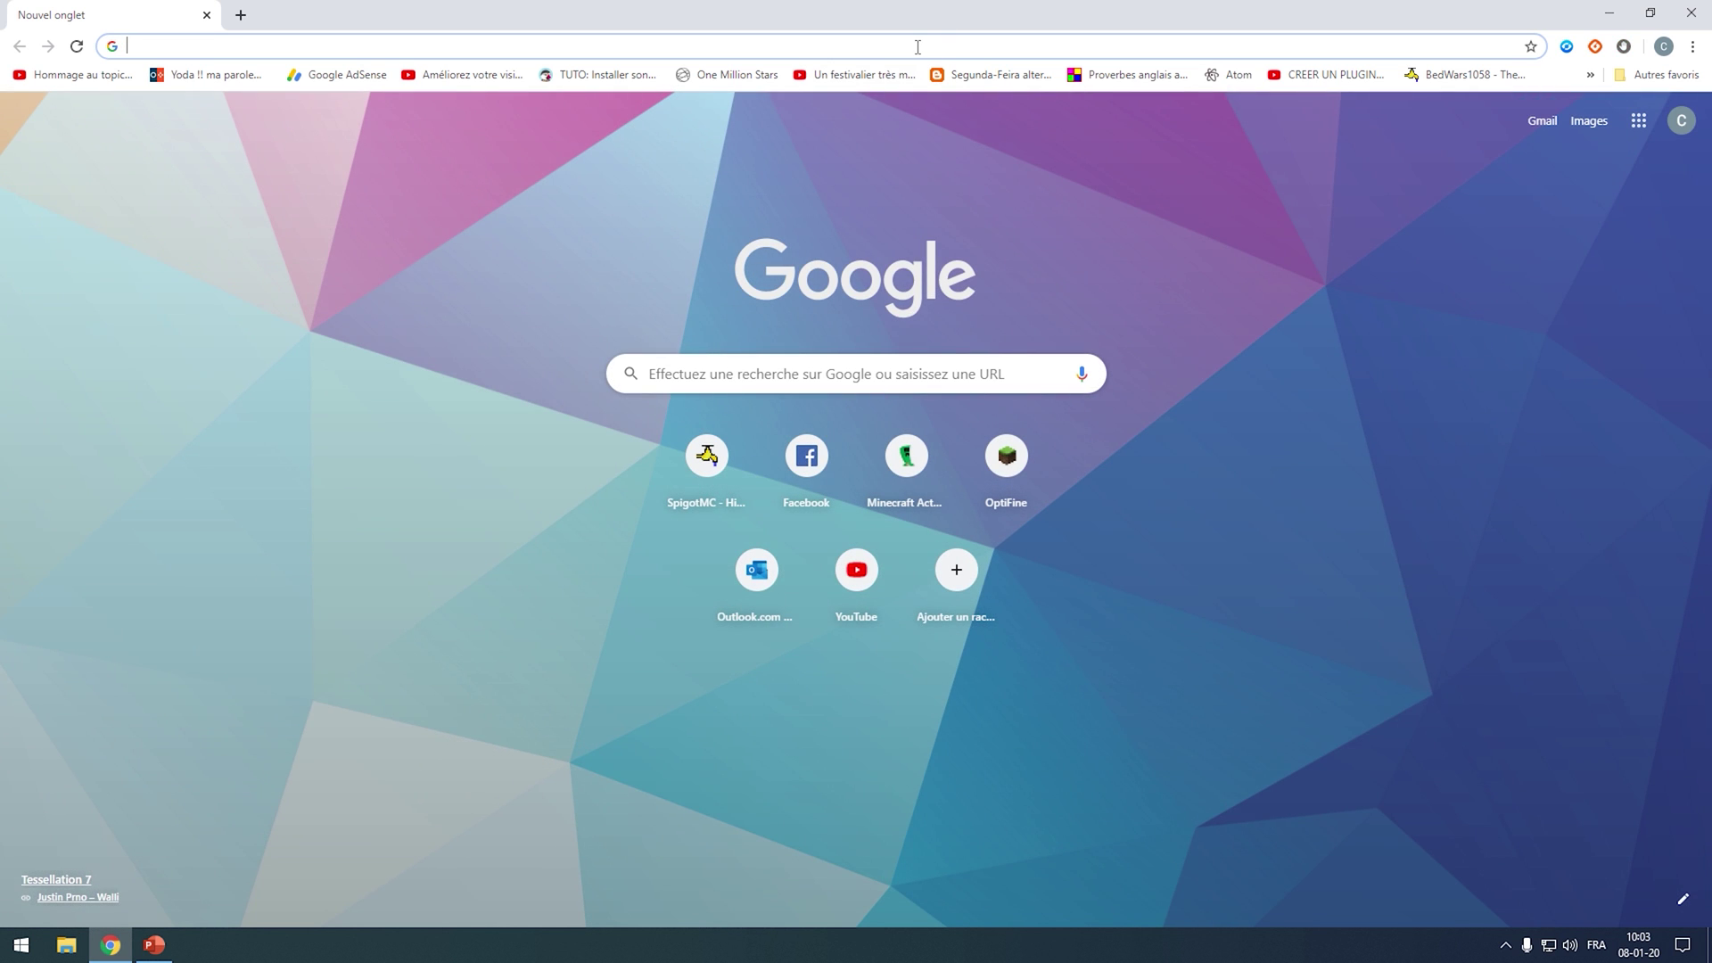
type("optifine.net")
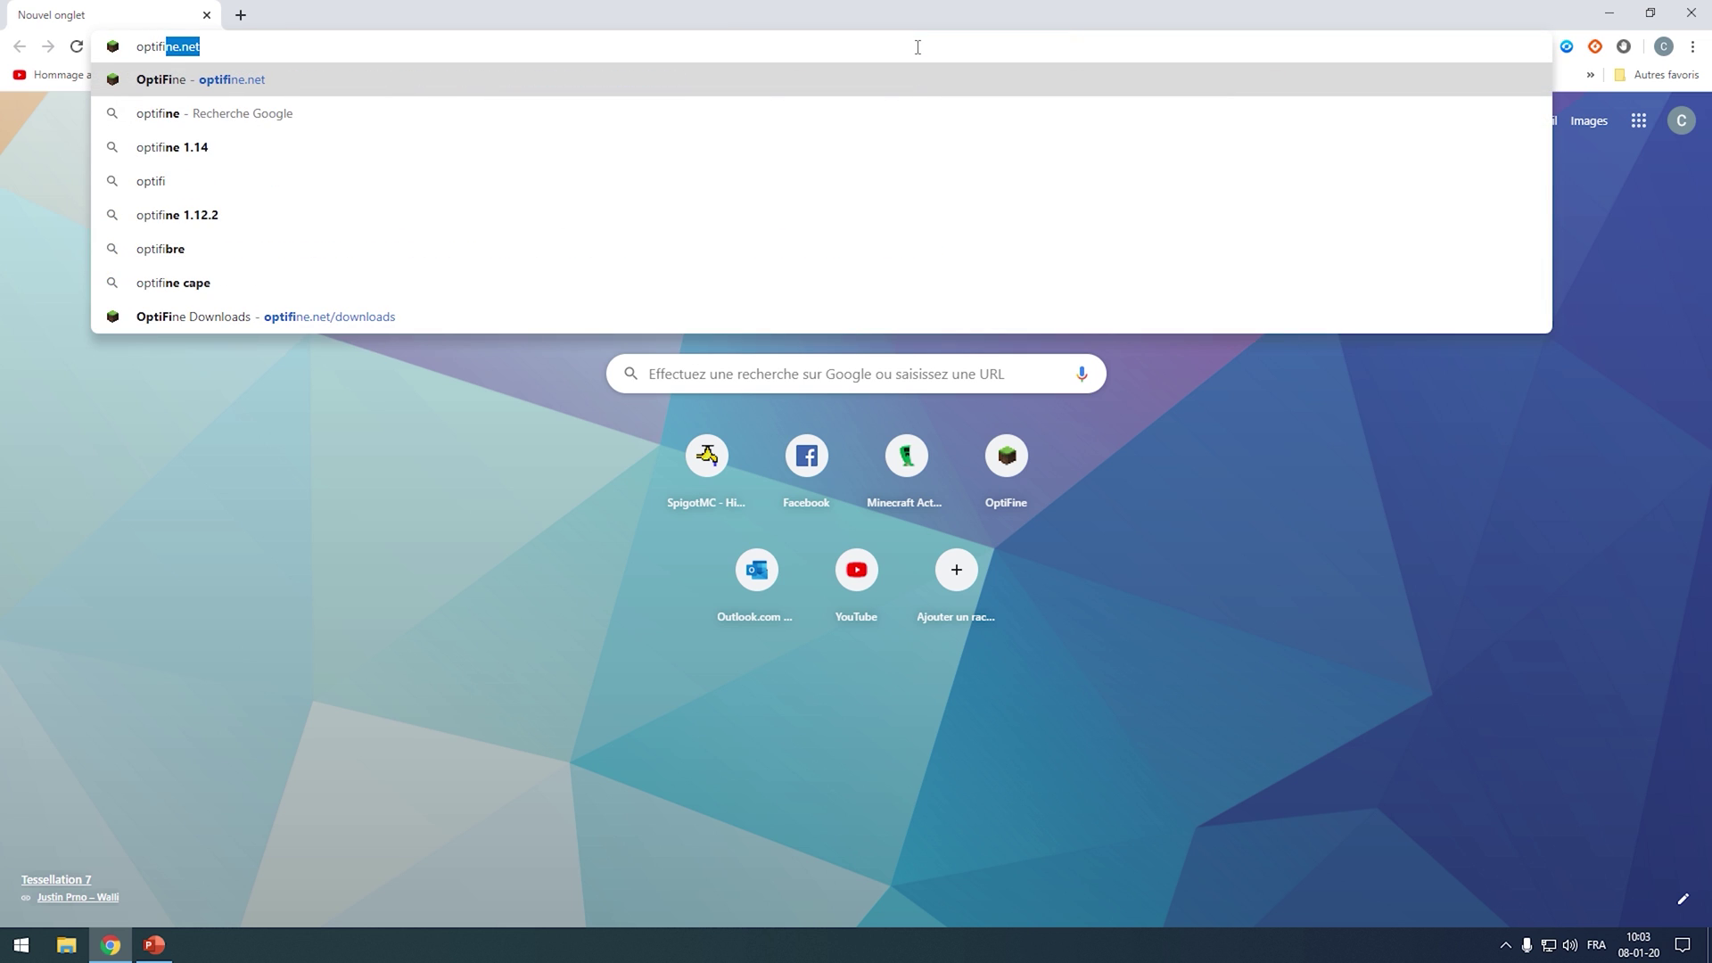
key("Return")
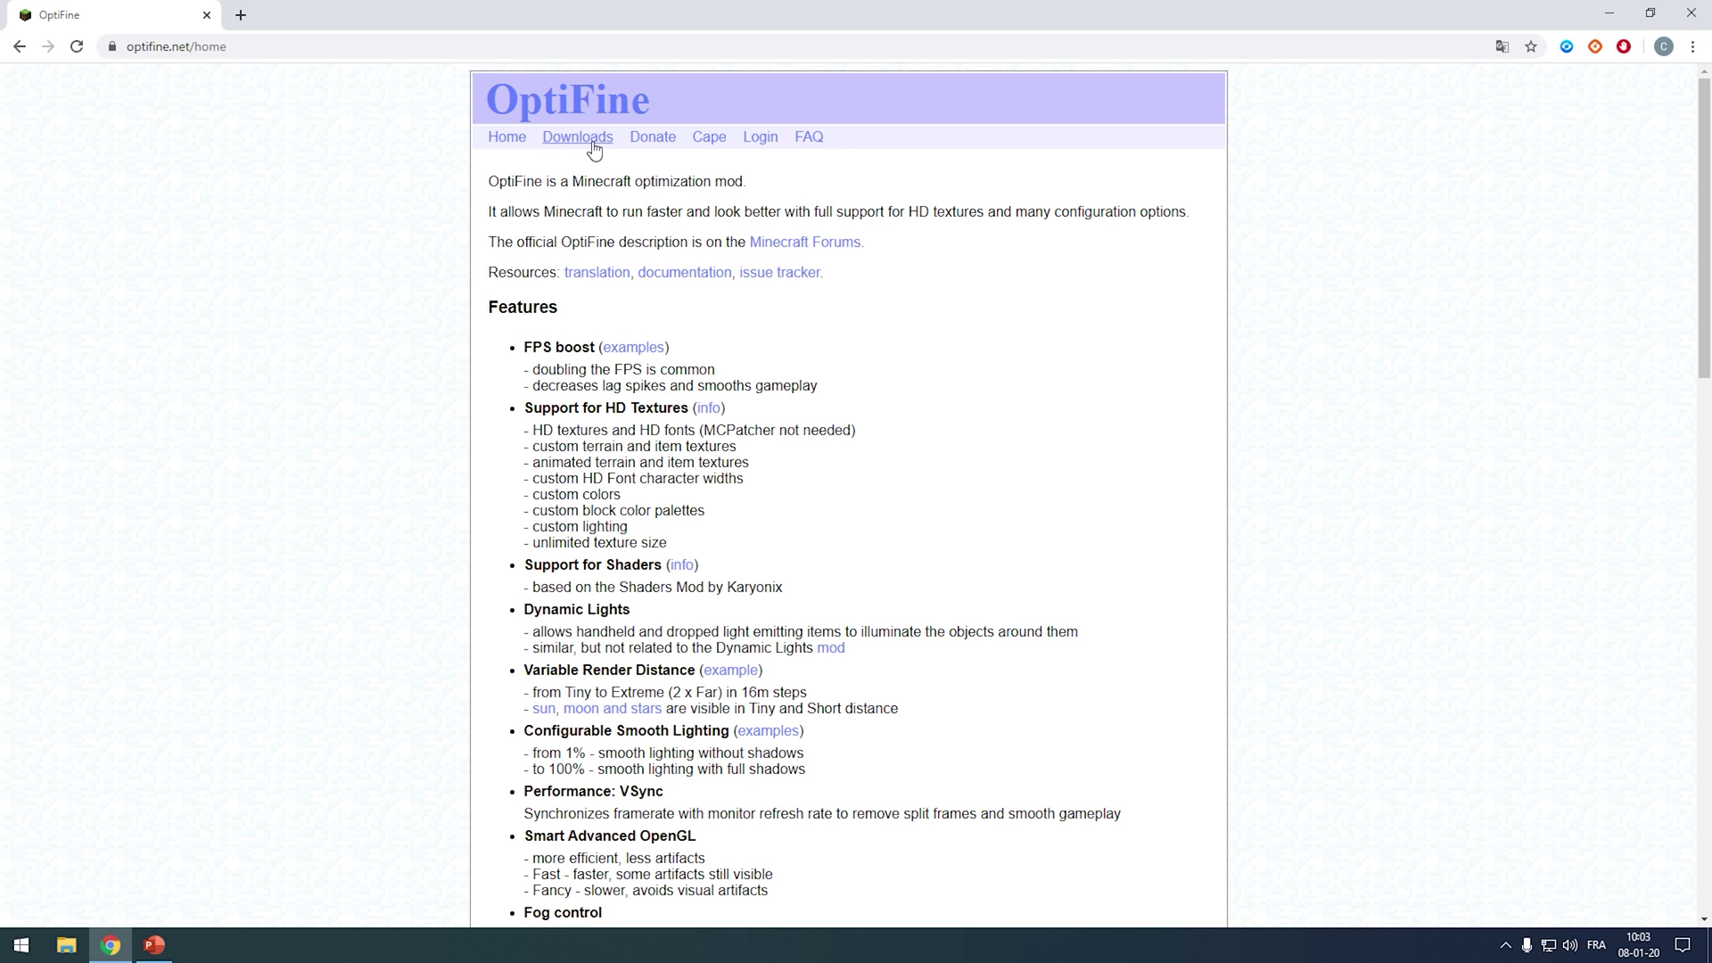
left_click(594, 150)
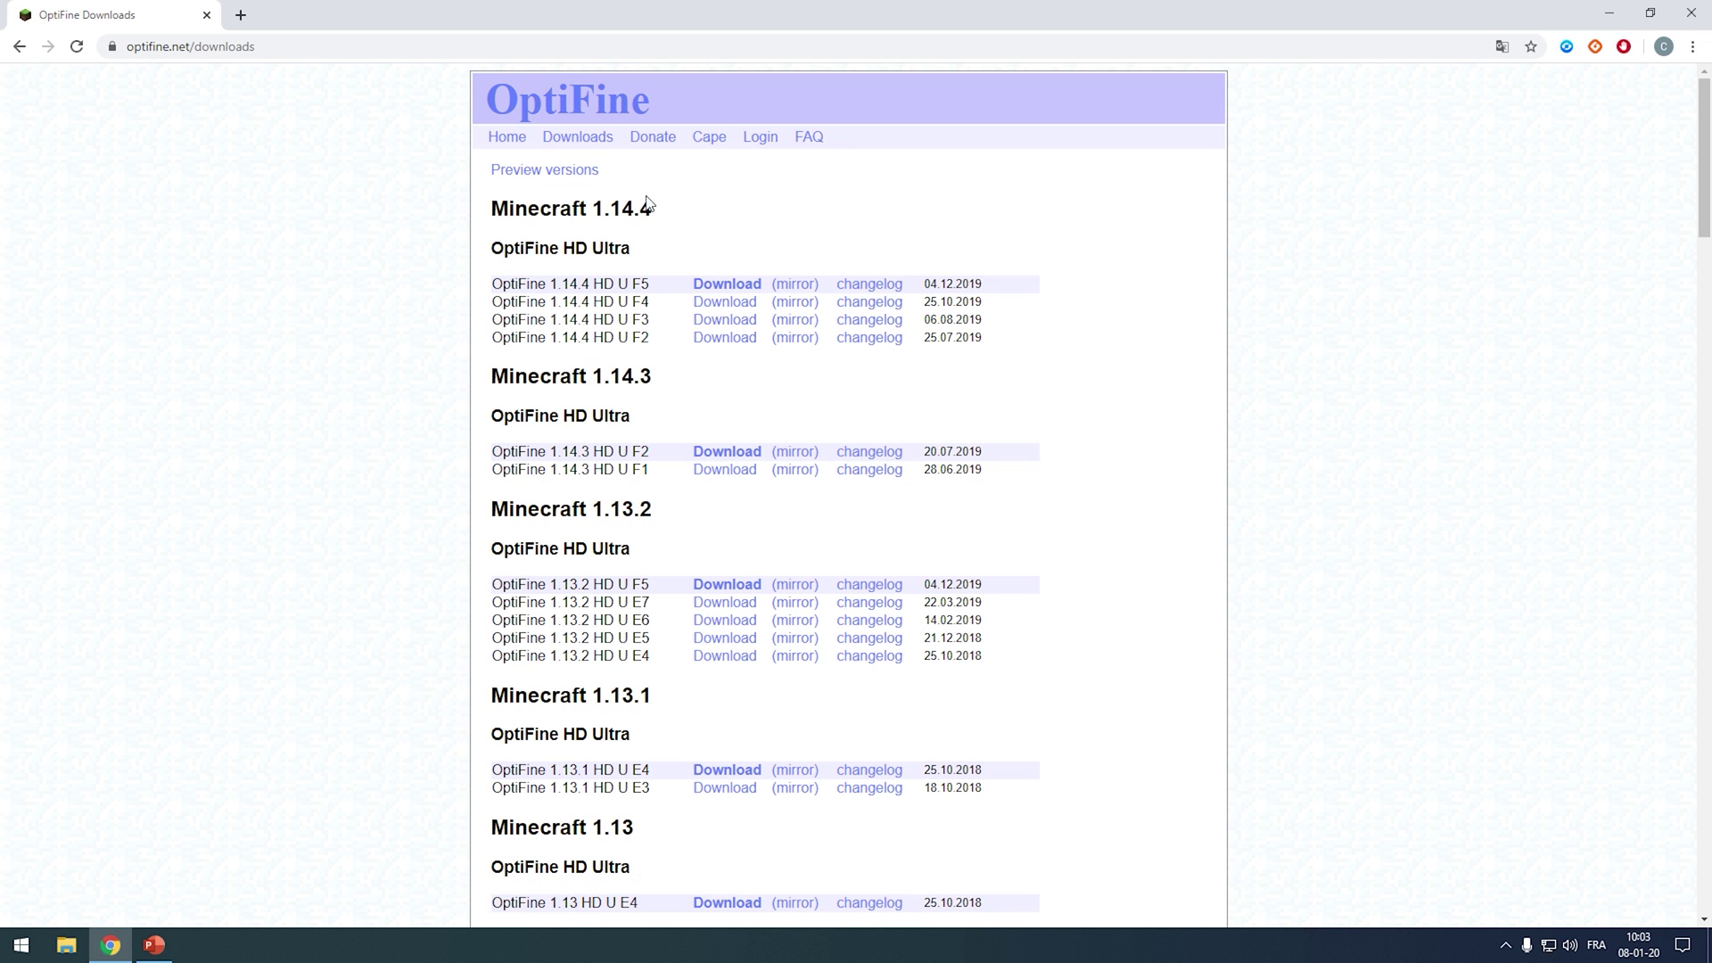
Step: Download OptiFine 1.14.4 HD U F5, skipping the advertisement and turning off uBlock on the download page, and keep the jar file
left_click(723, 286)
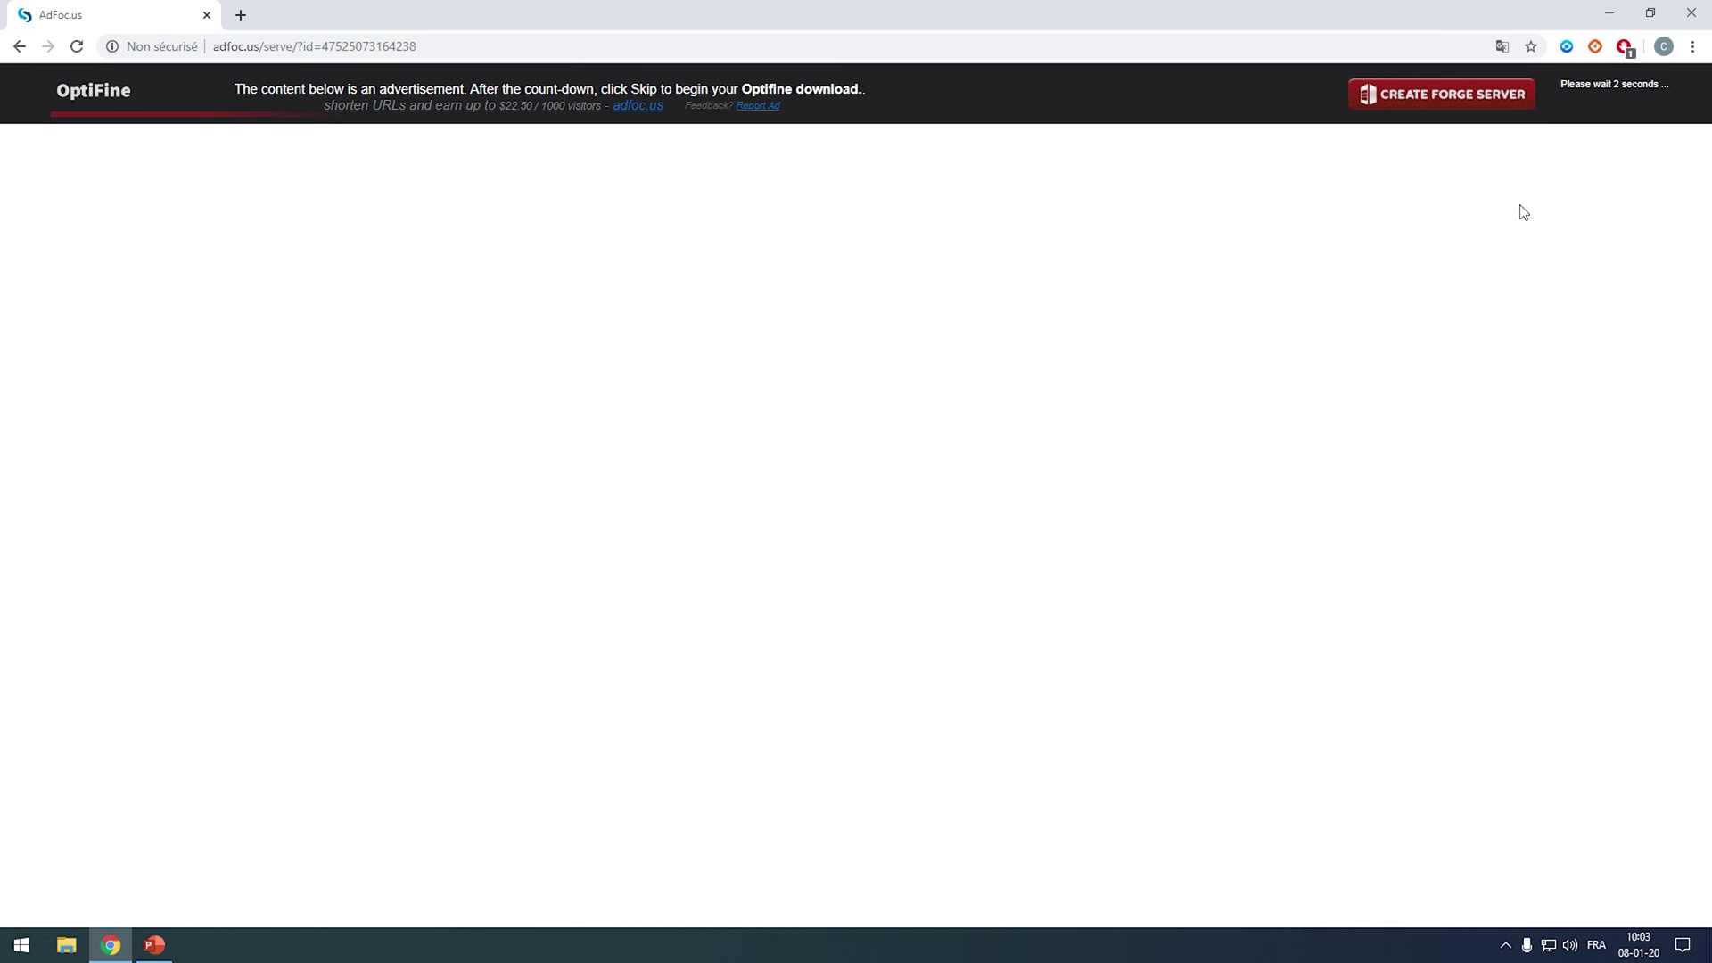
left_click(1603, 100)
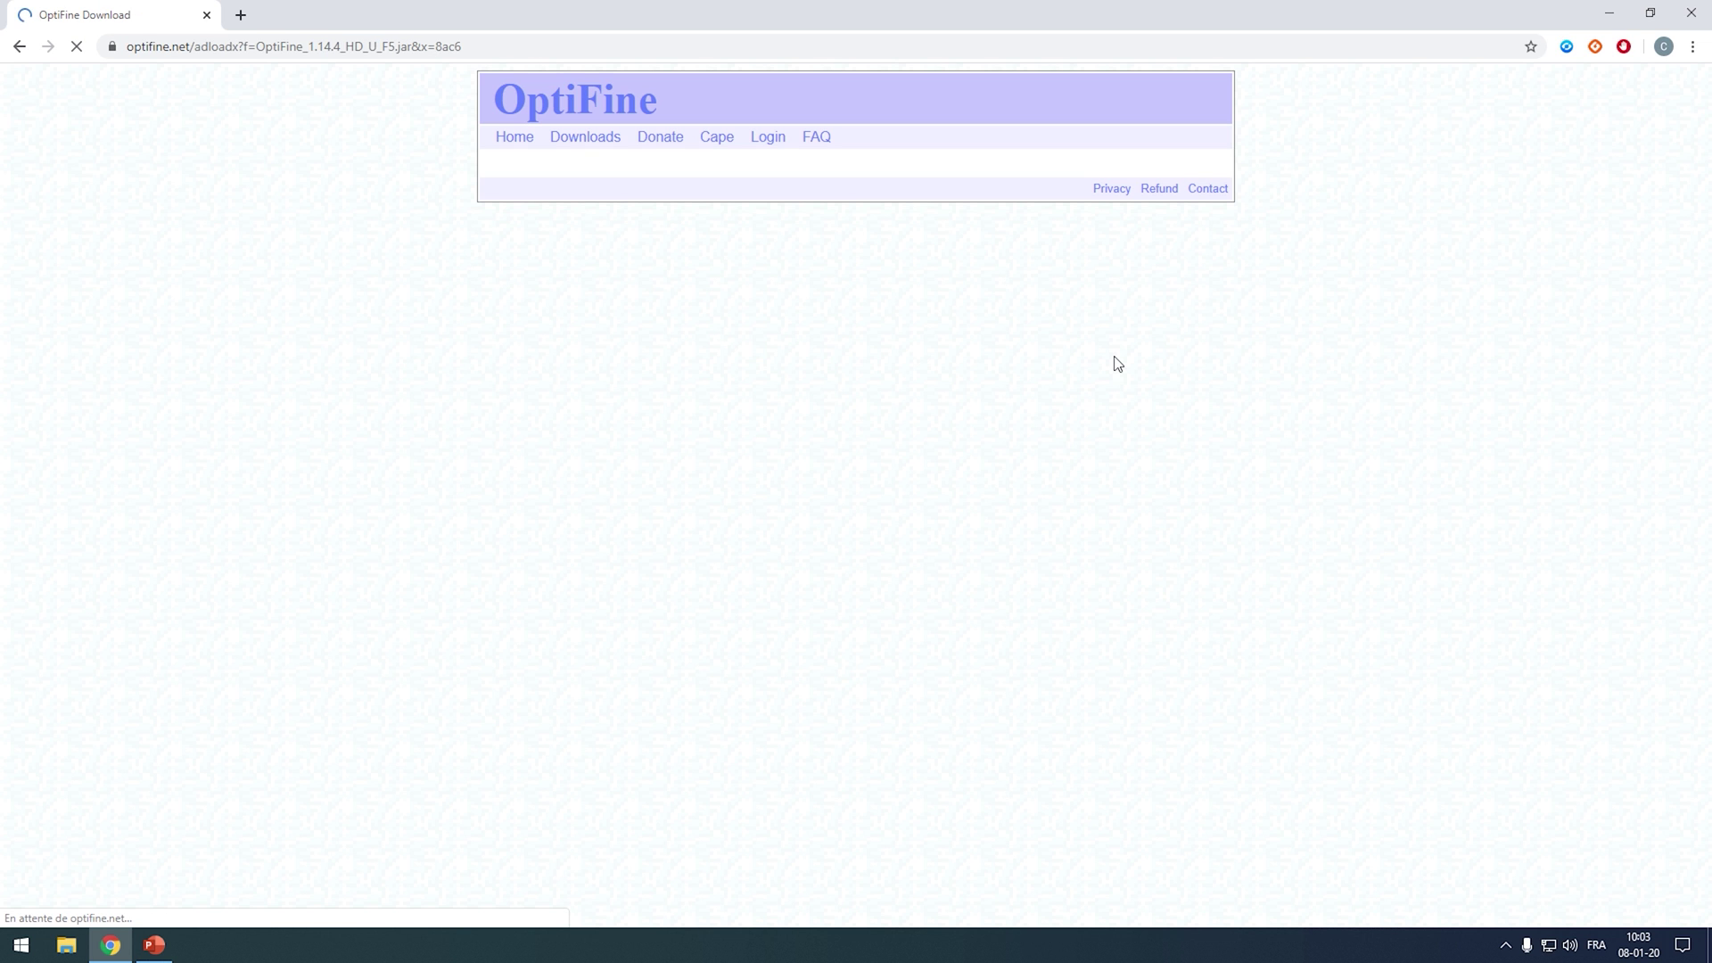
left_click(1624, 46)
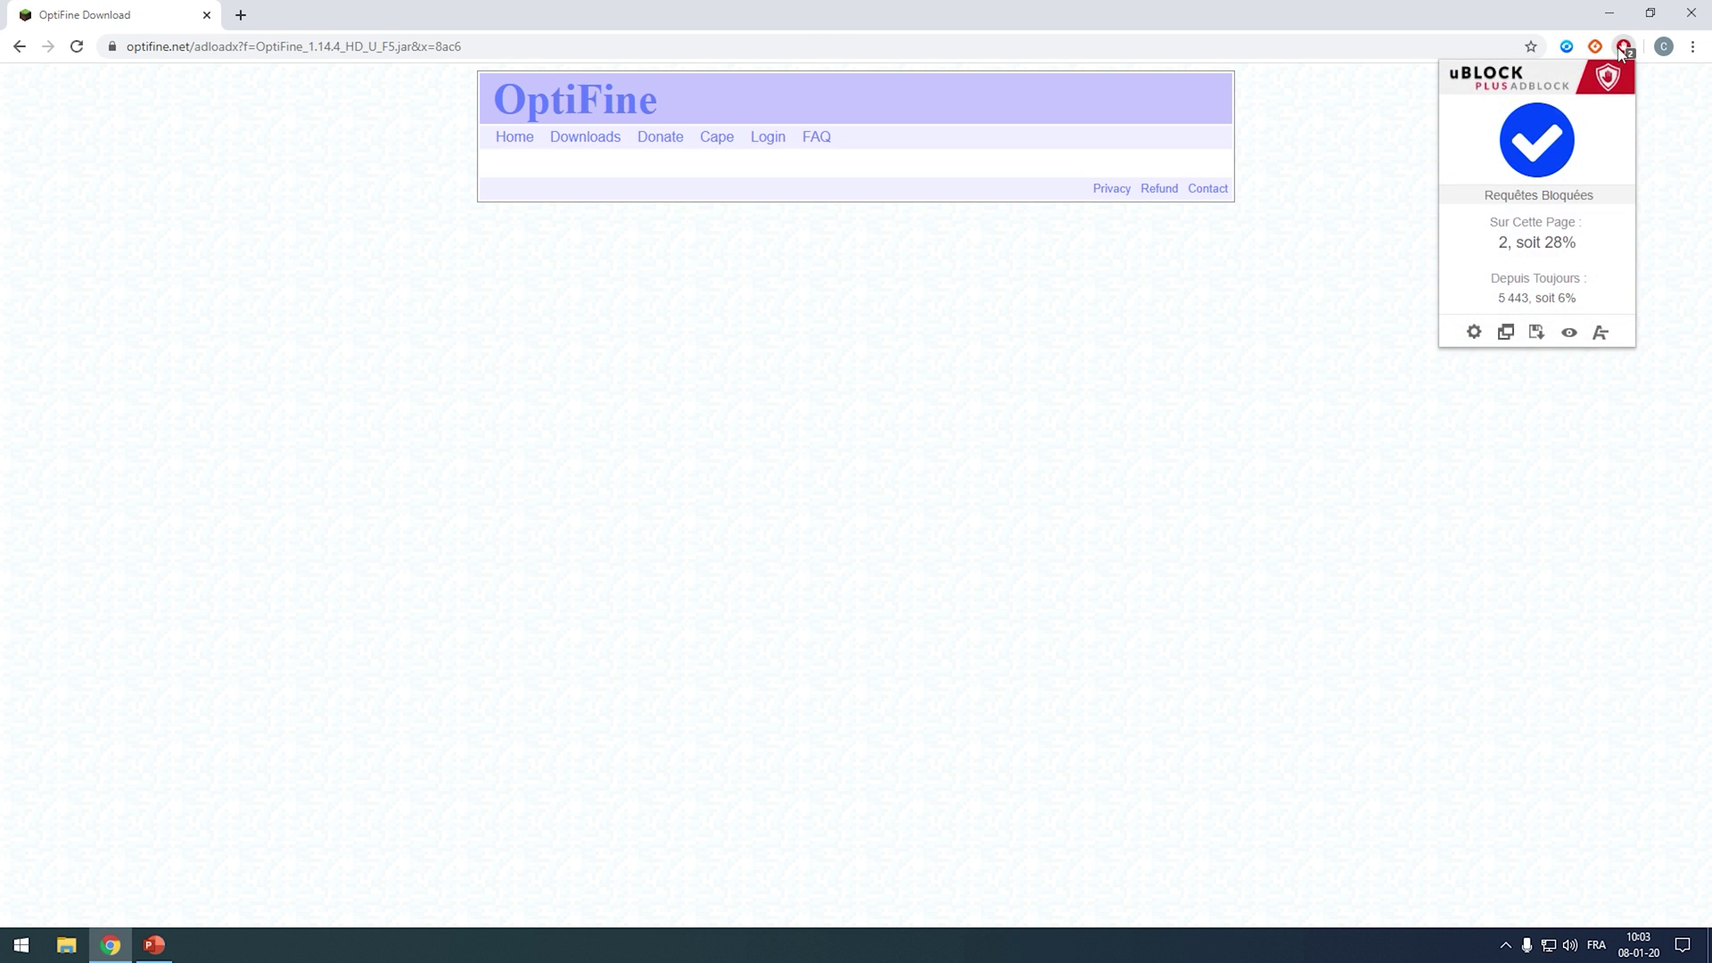
left_click(1549, 169)
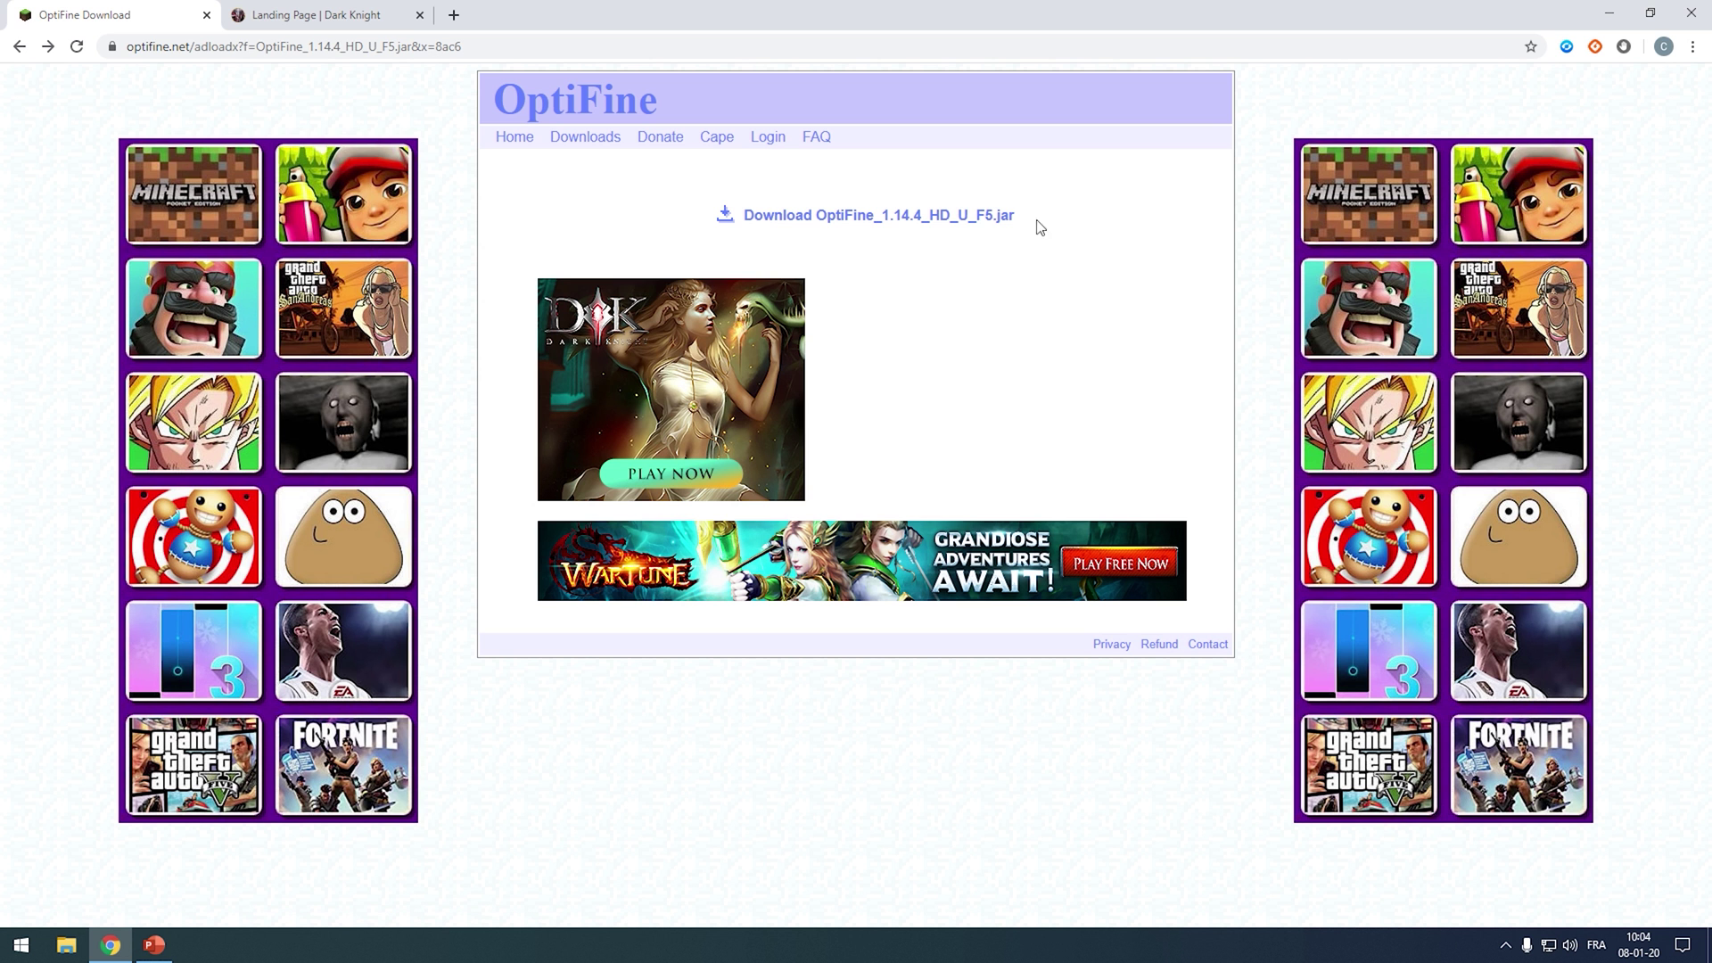
left_click(957, 221)
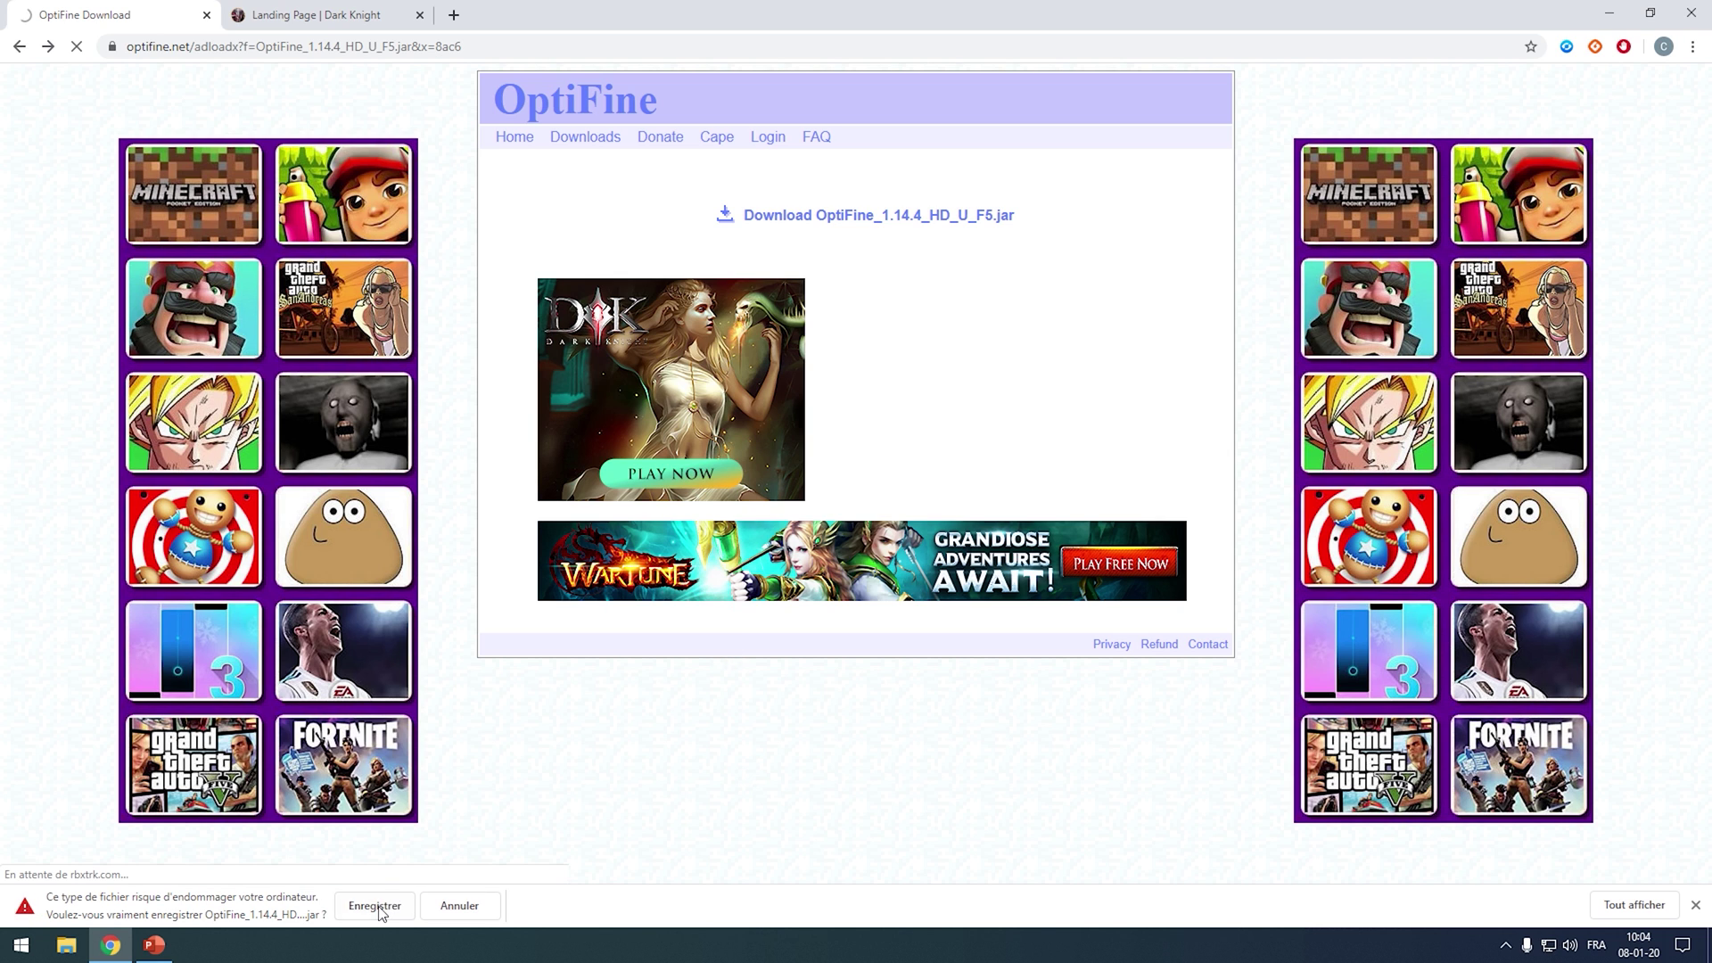
left_click(374, 905)
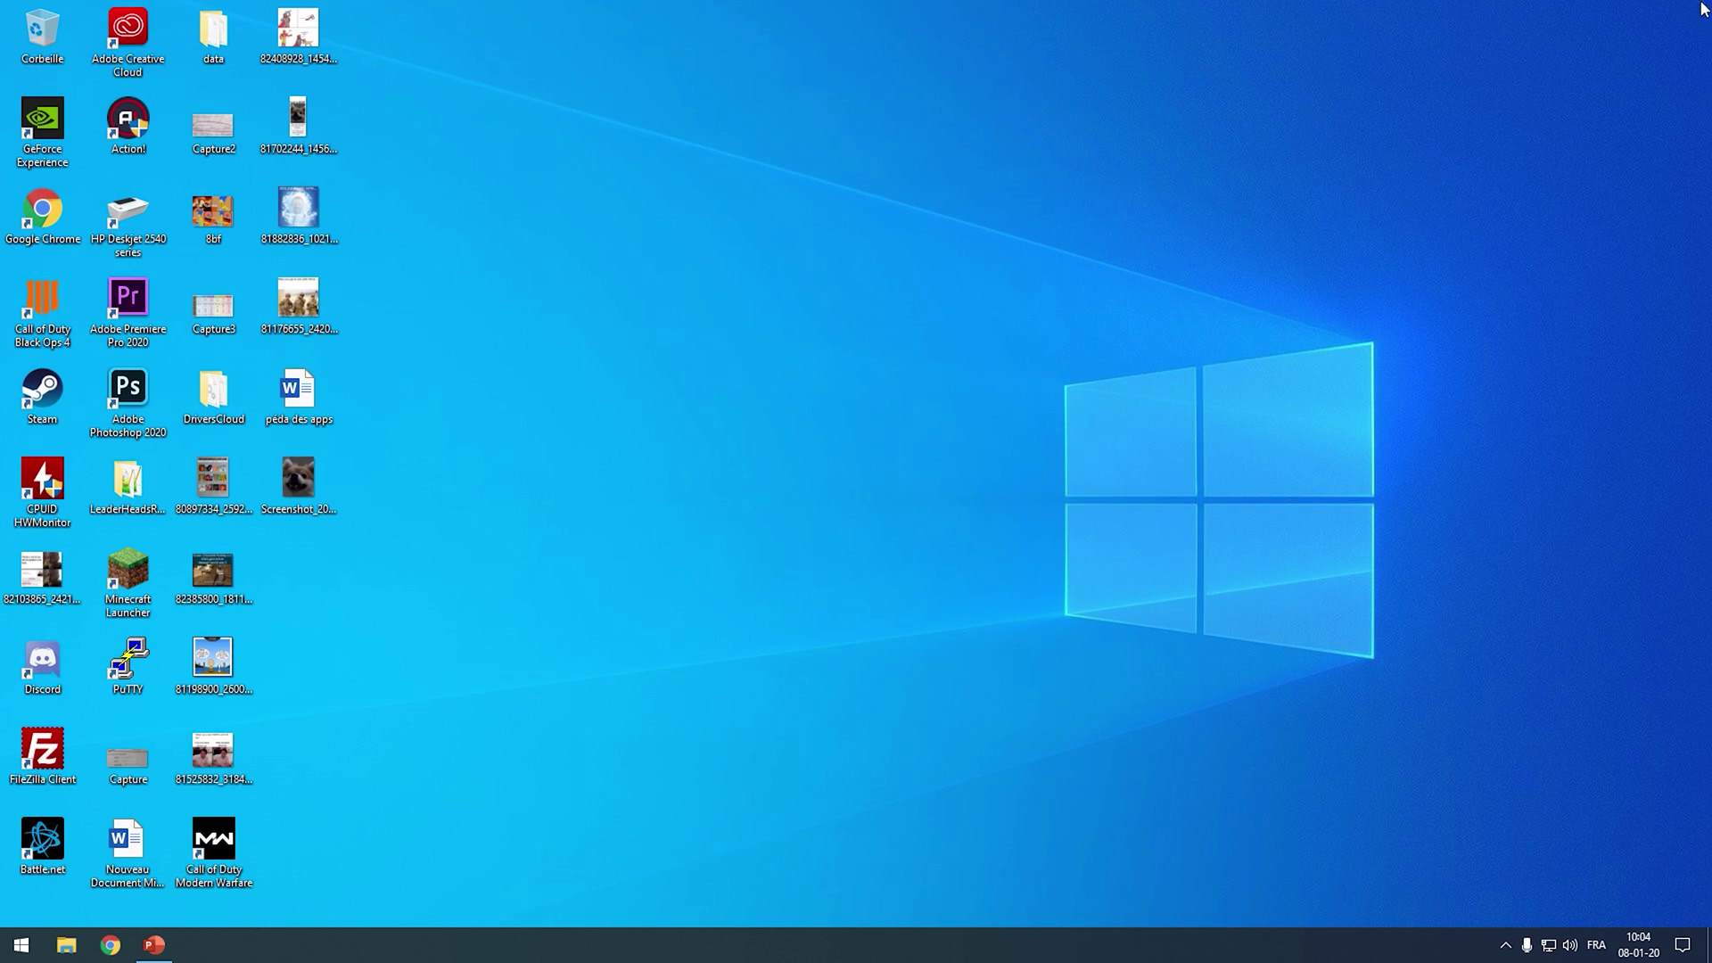
Step: Open the Téléchargements folder in File Explorer, select OptiFine_1.14.4_HD_U_F5, and restore the window so the desktop icons are accessible
left_click(66, 944)
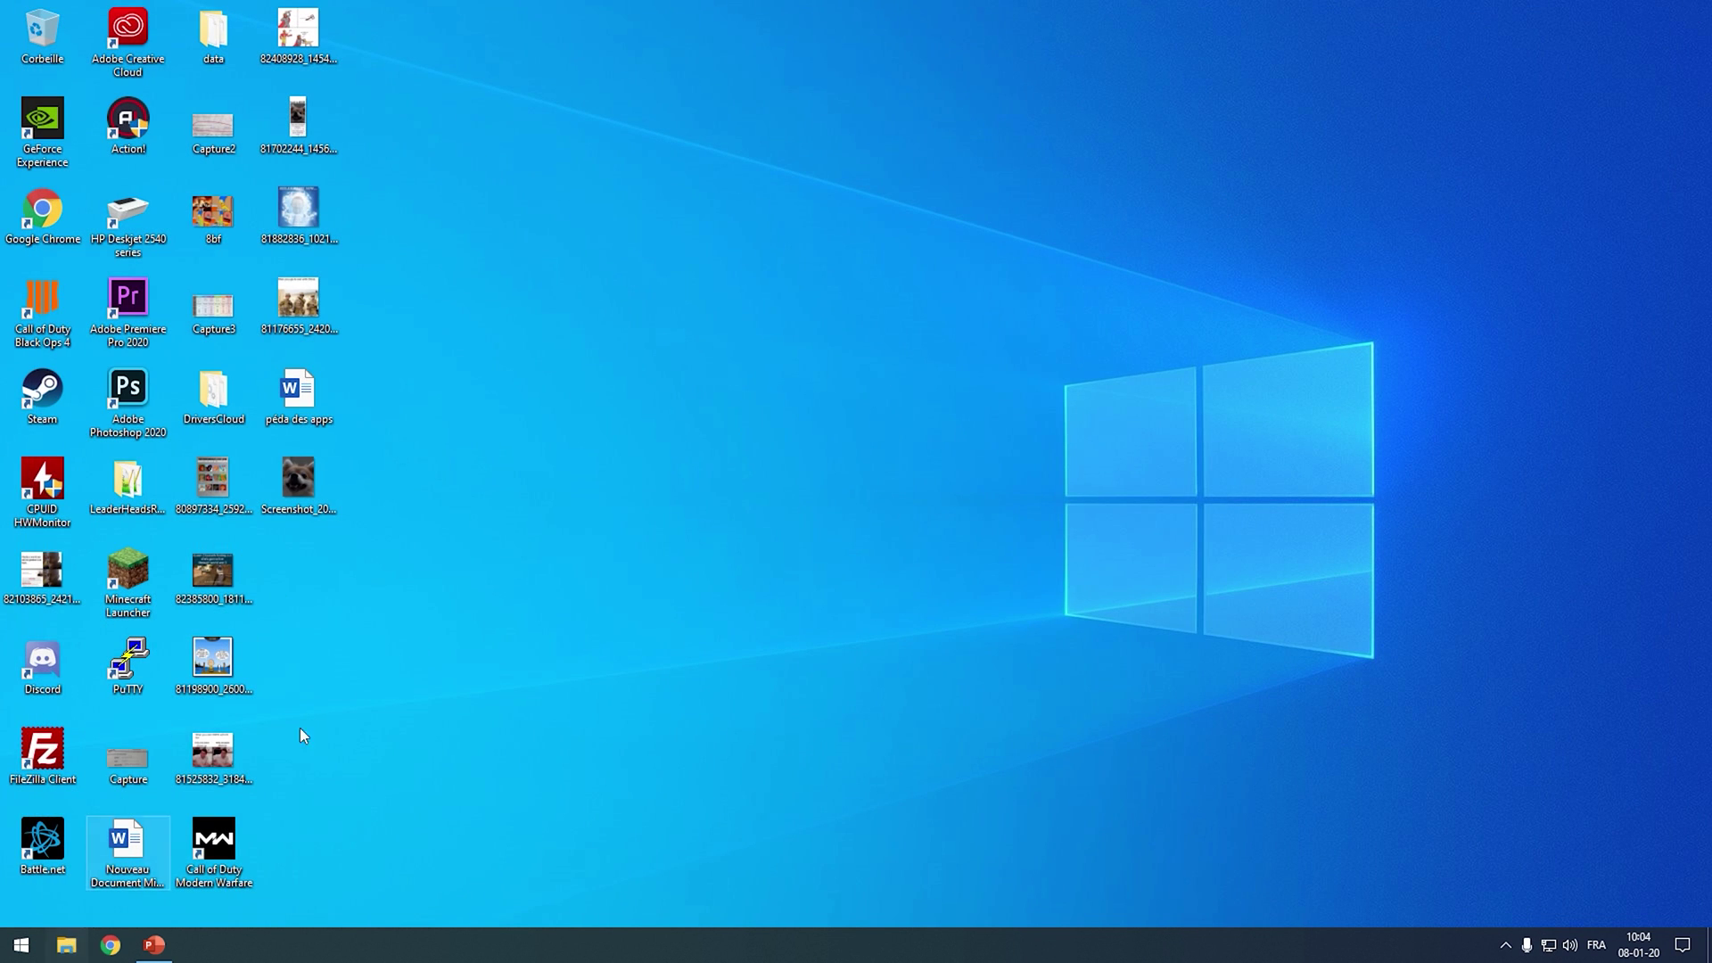
double_click(533, 162)
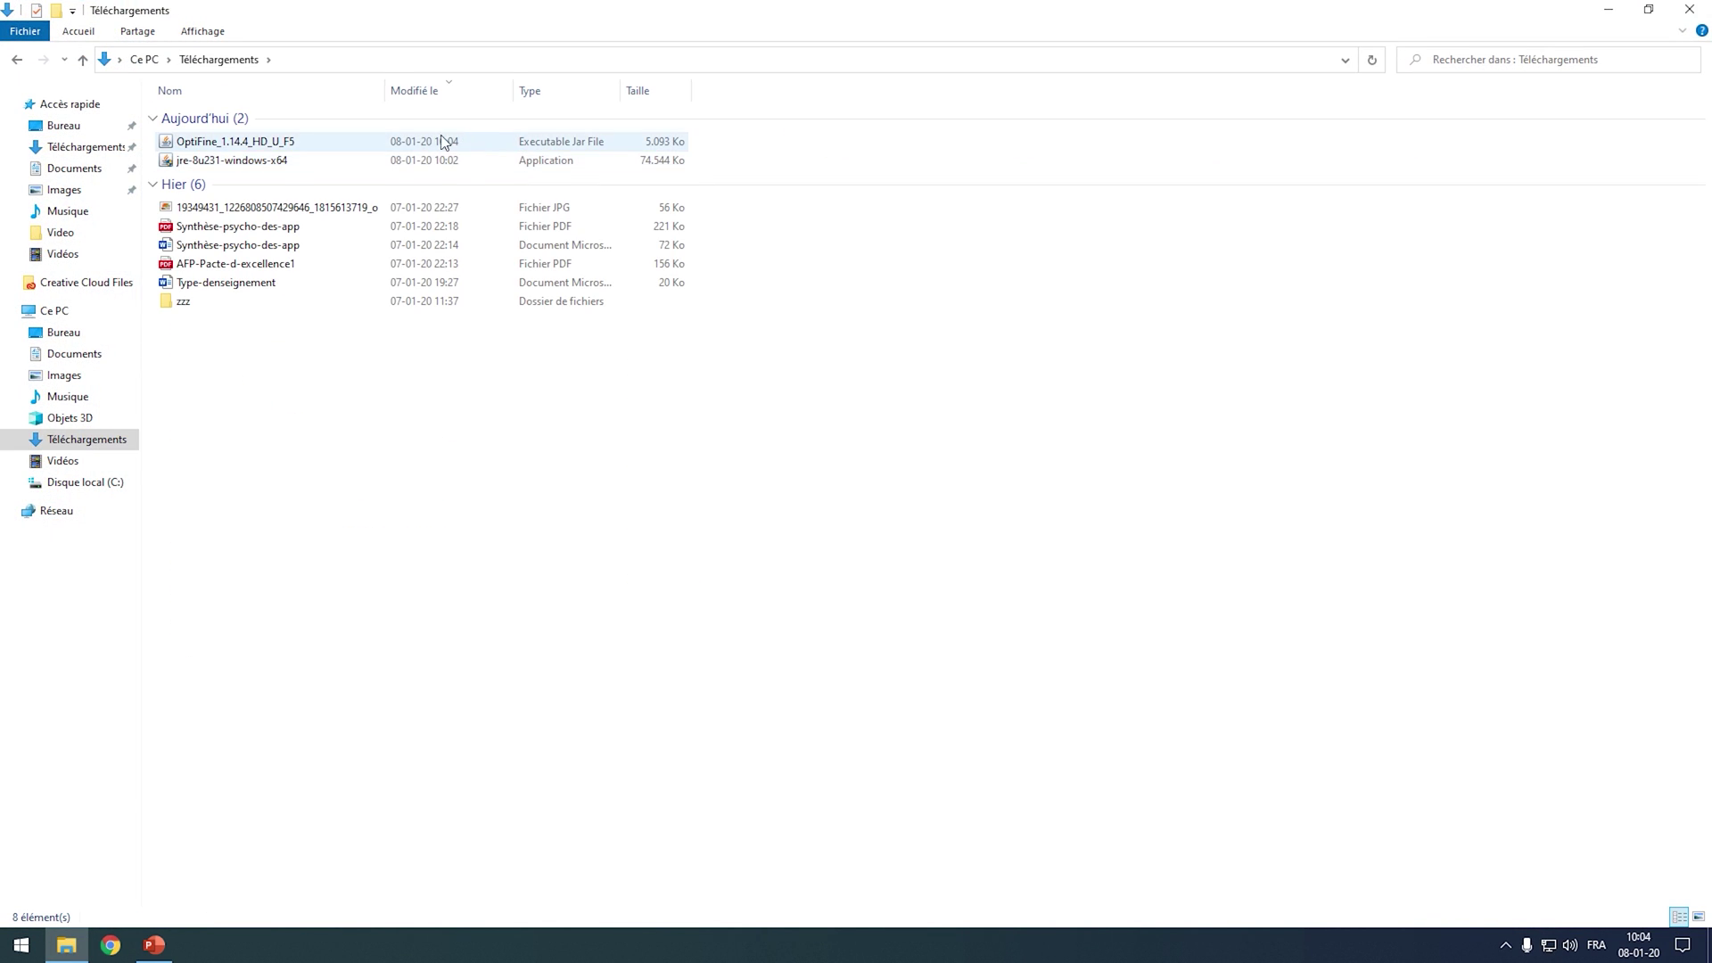
left_click(328, 141)
left_click_drag(684, 13, 1087, 167)
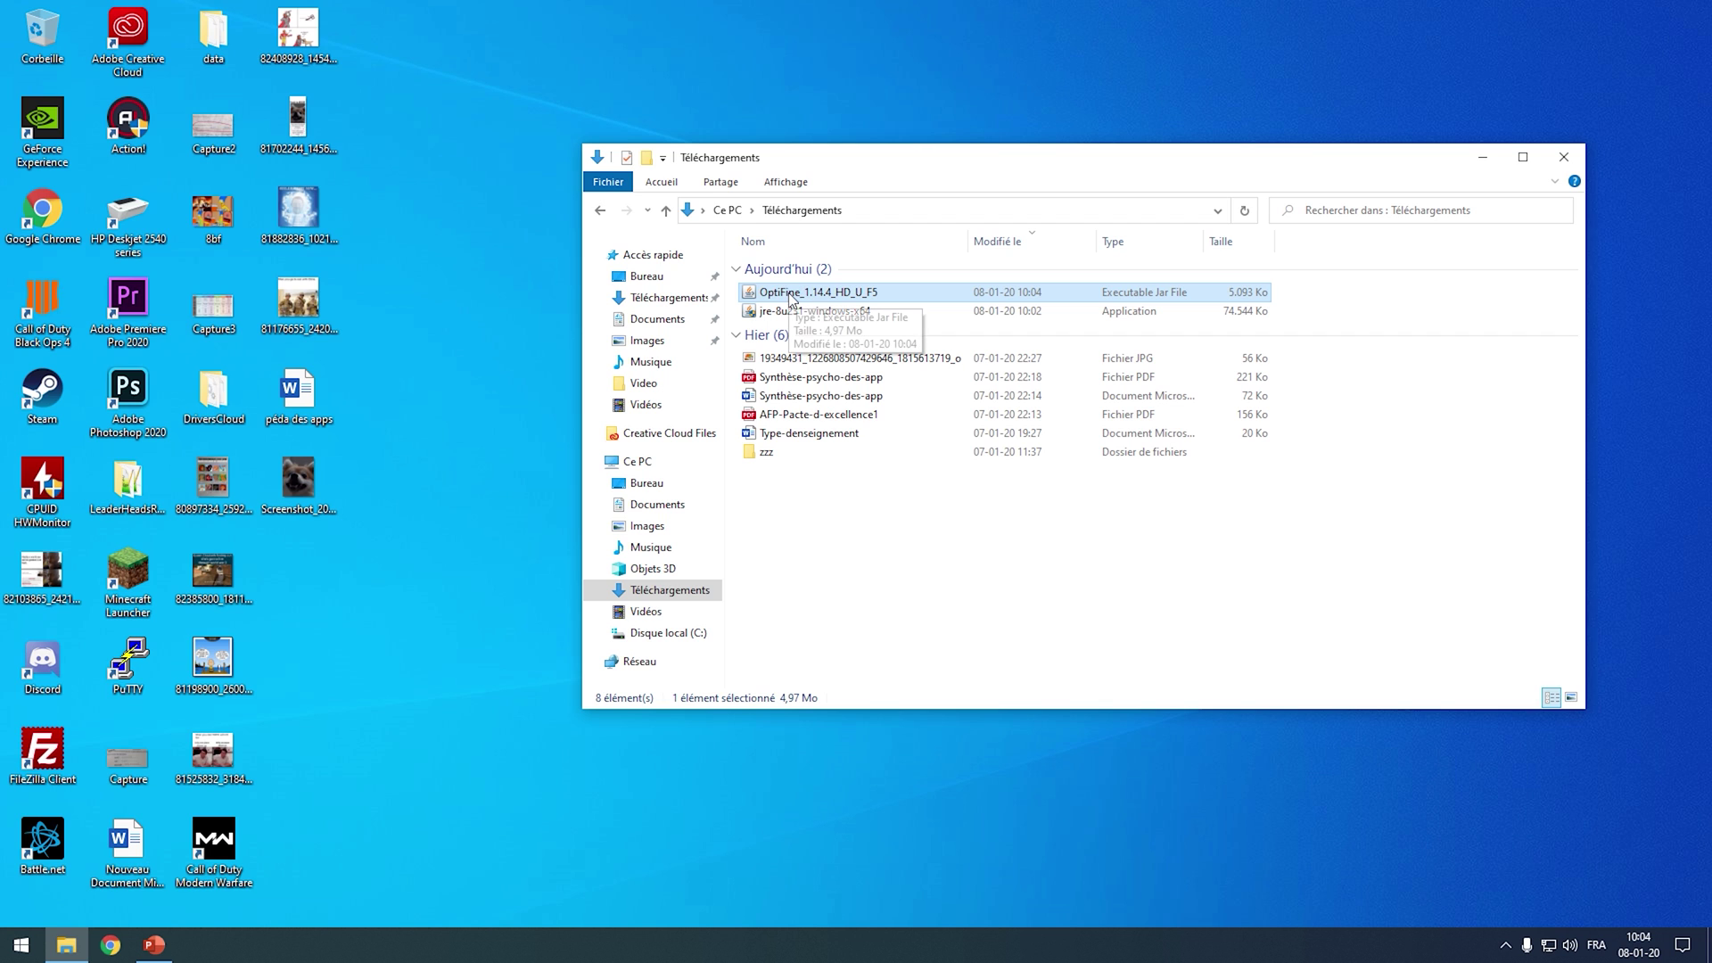
Step: Start Minecraft Launcher, check the versions available to play, and open the list of configurations
double_click(128, 573)
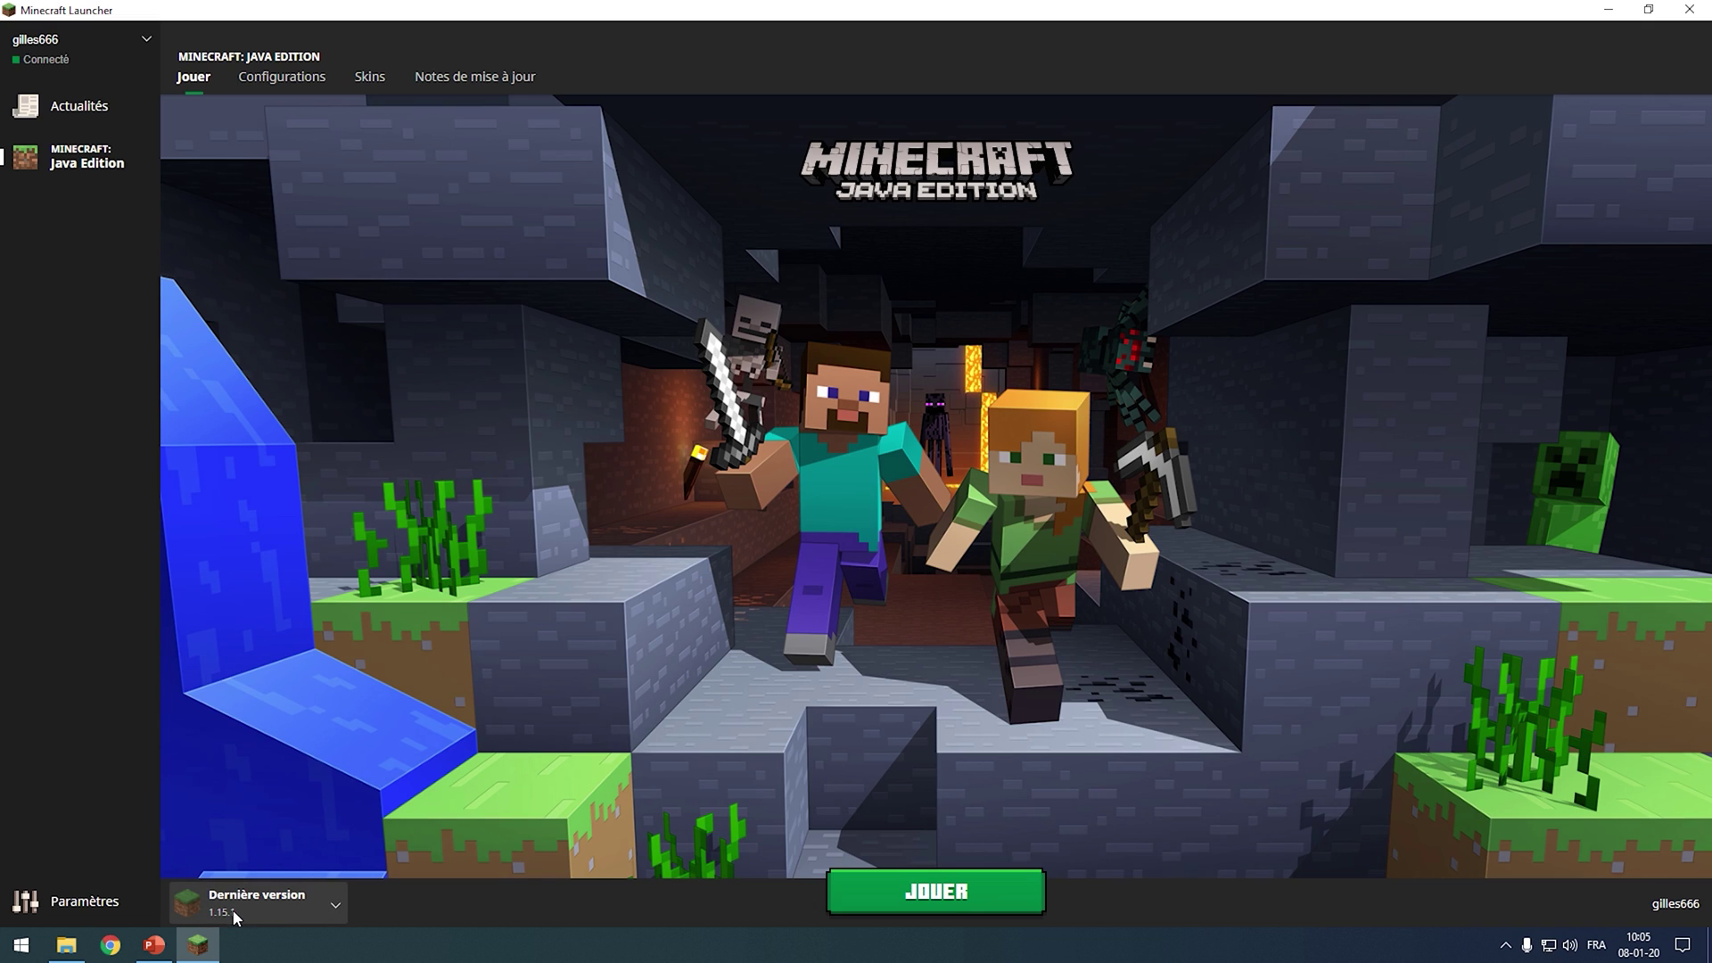
left_click(334, 911)
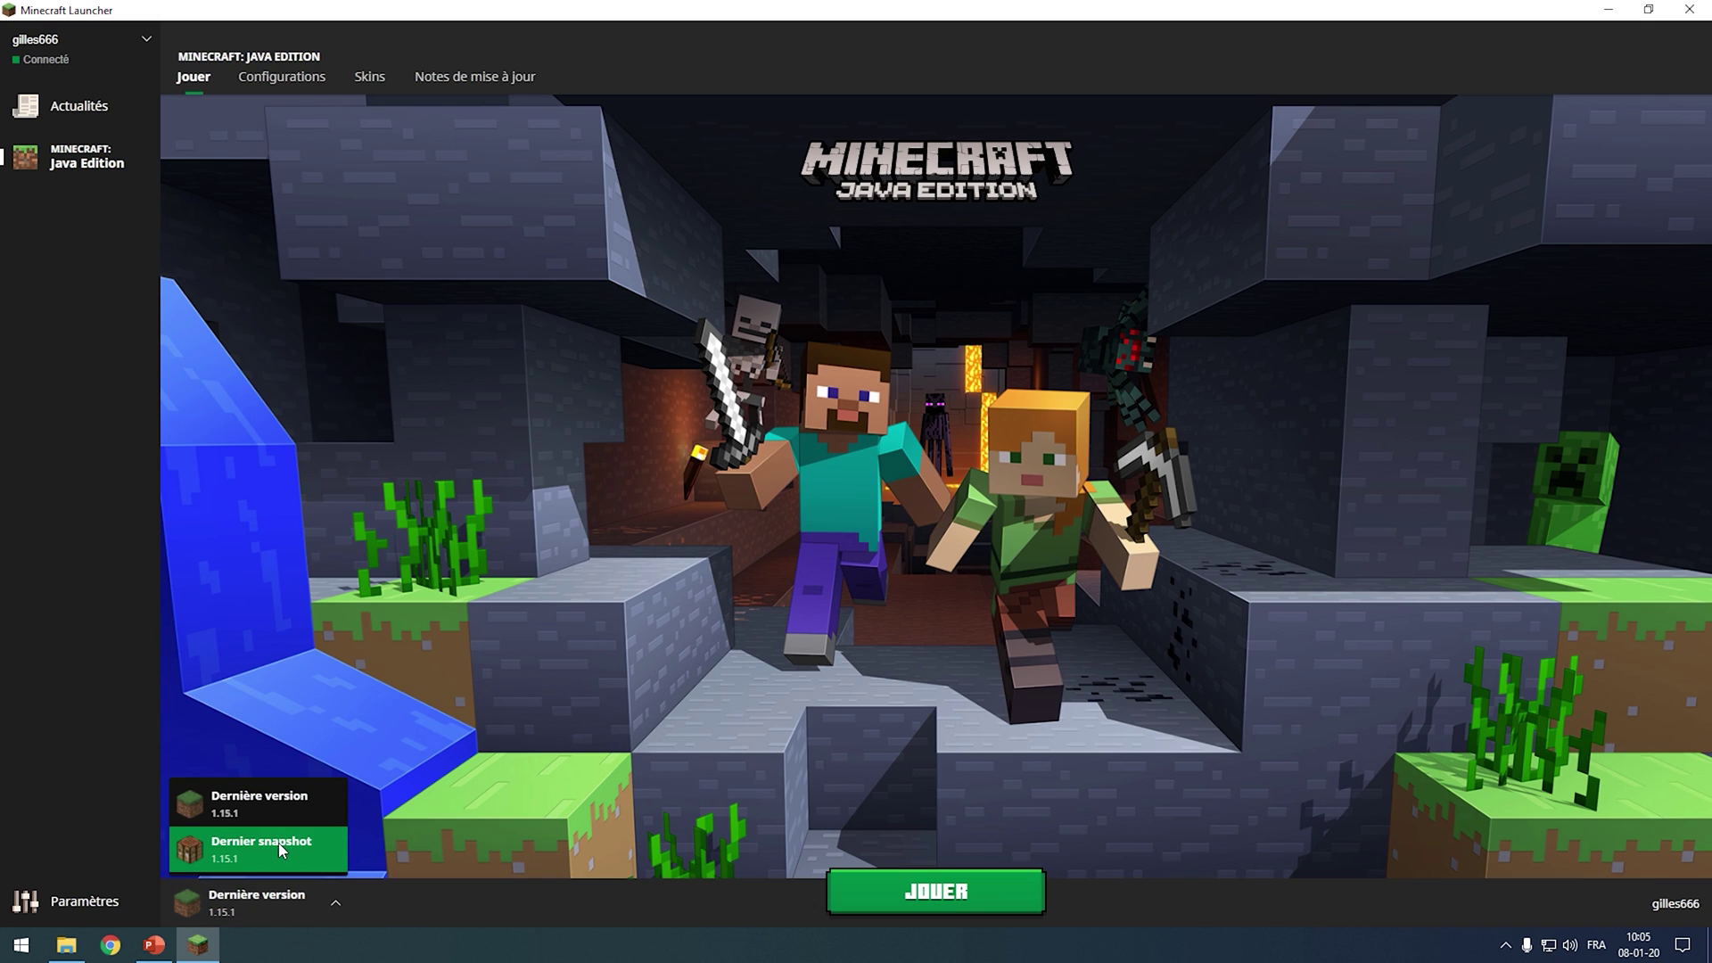
left_click(289, 78)
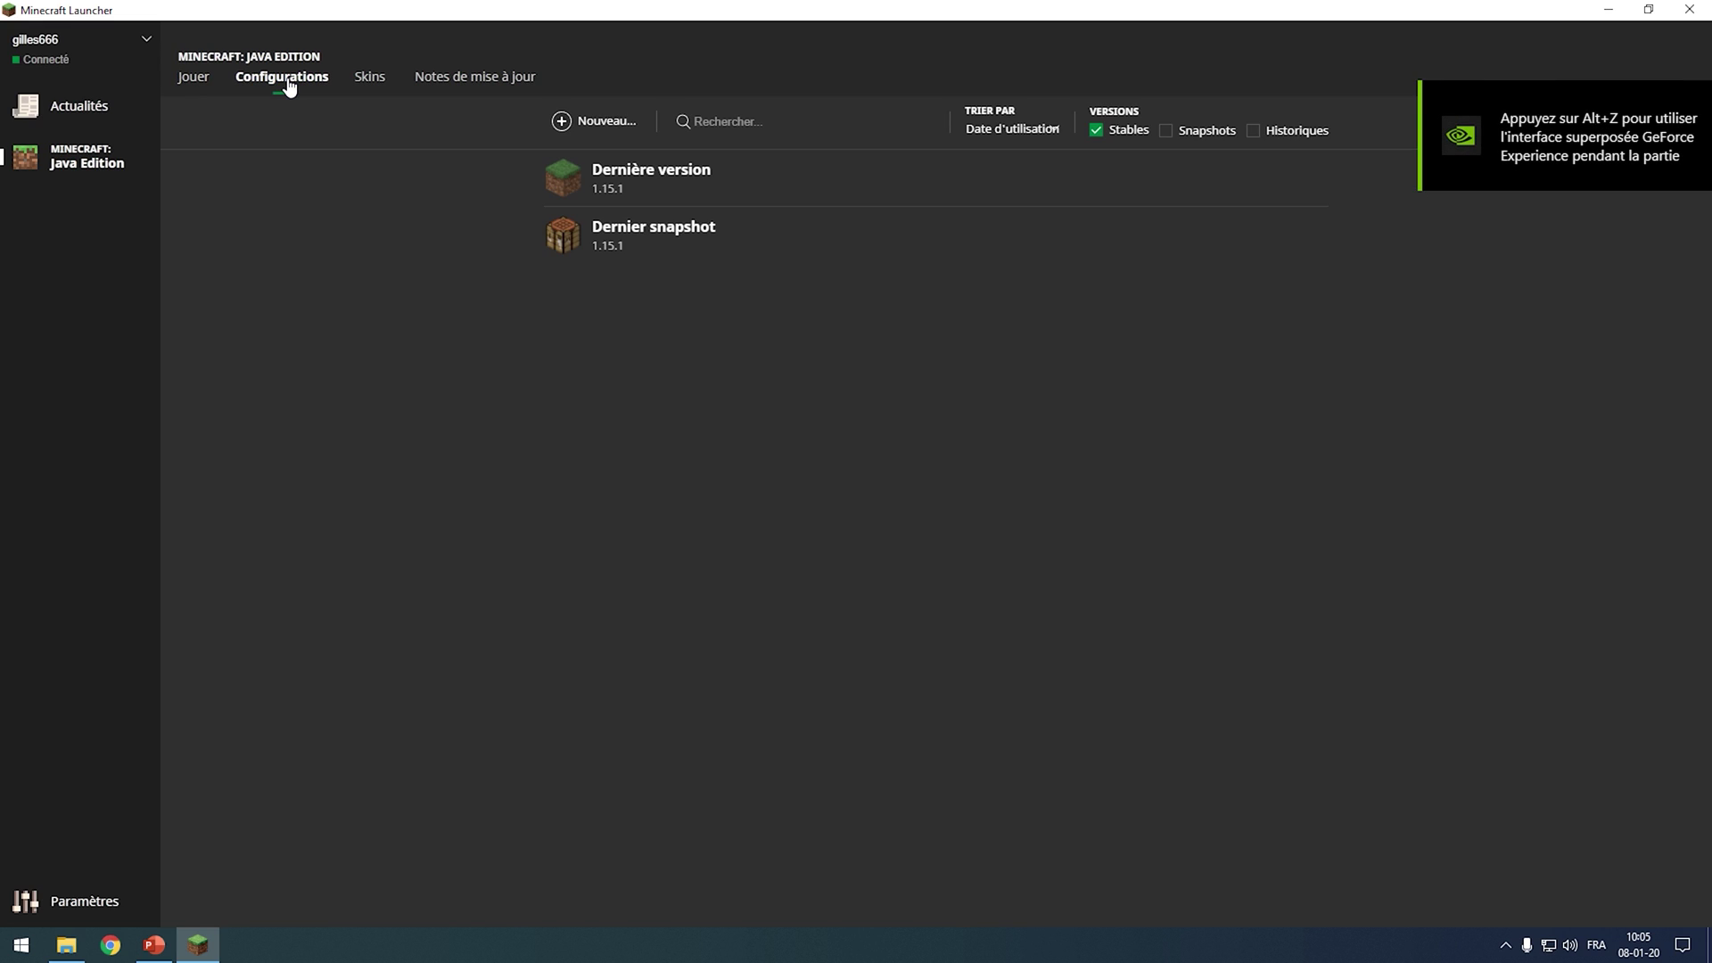
Step: Create a new configuration without a name using release 1.14.4, and launch the game with it
left_click(590, 123)
left_click(824, 265)
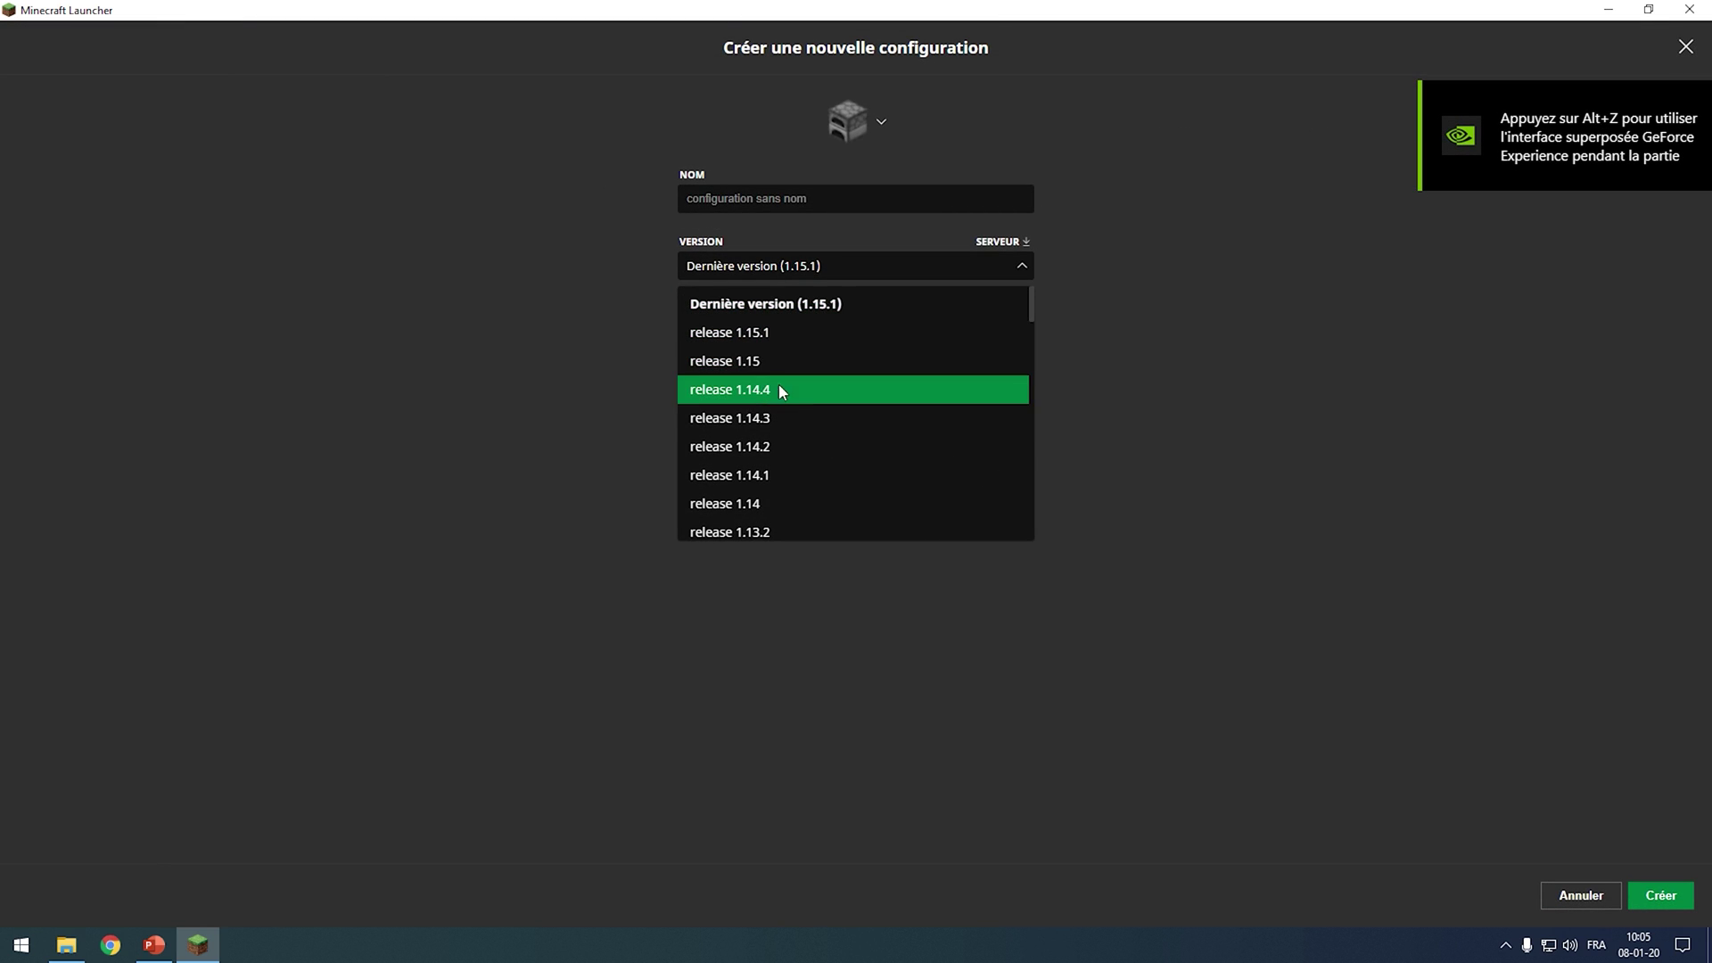
left_click(773, 481)
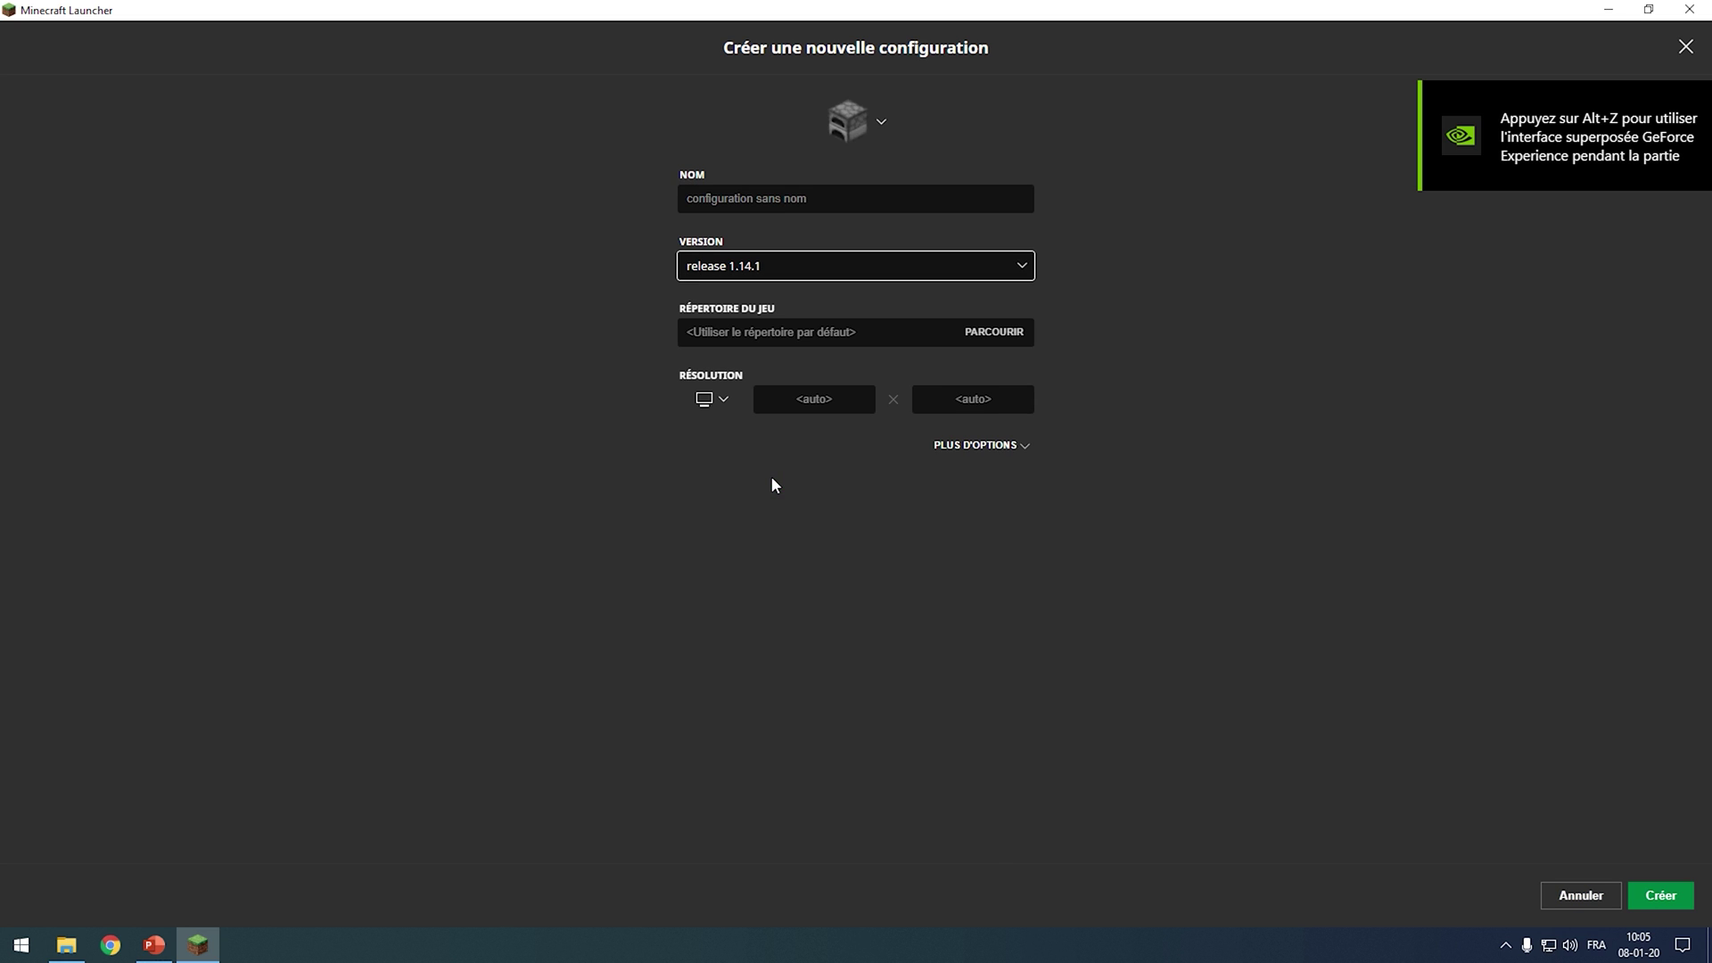
left_click(783, 265)
left_click(797, 328)
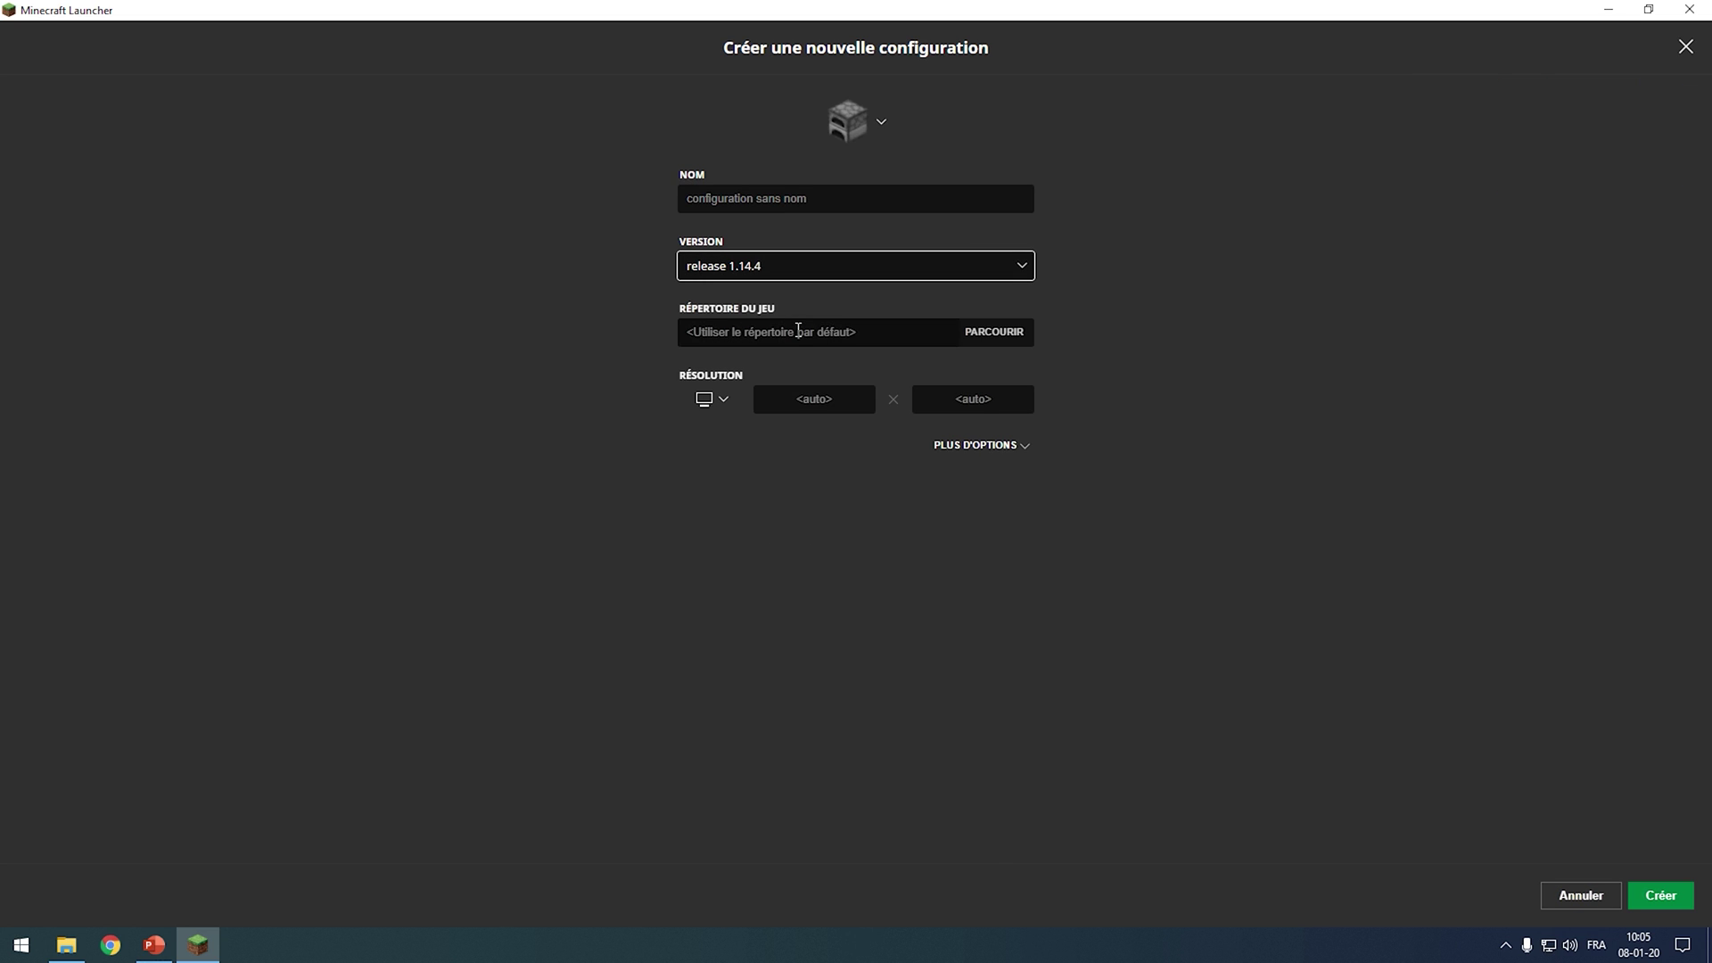
left_click(1683, 898)
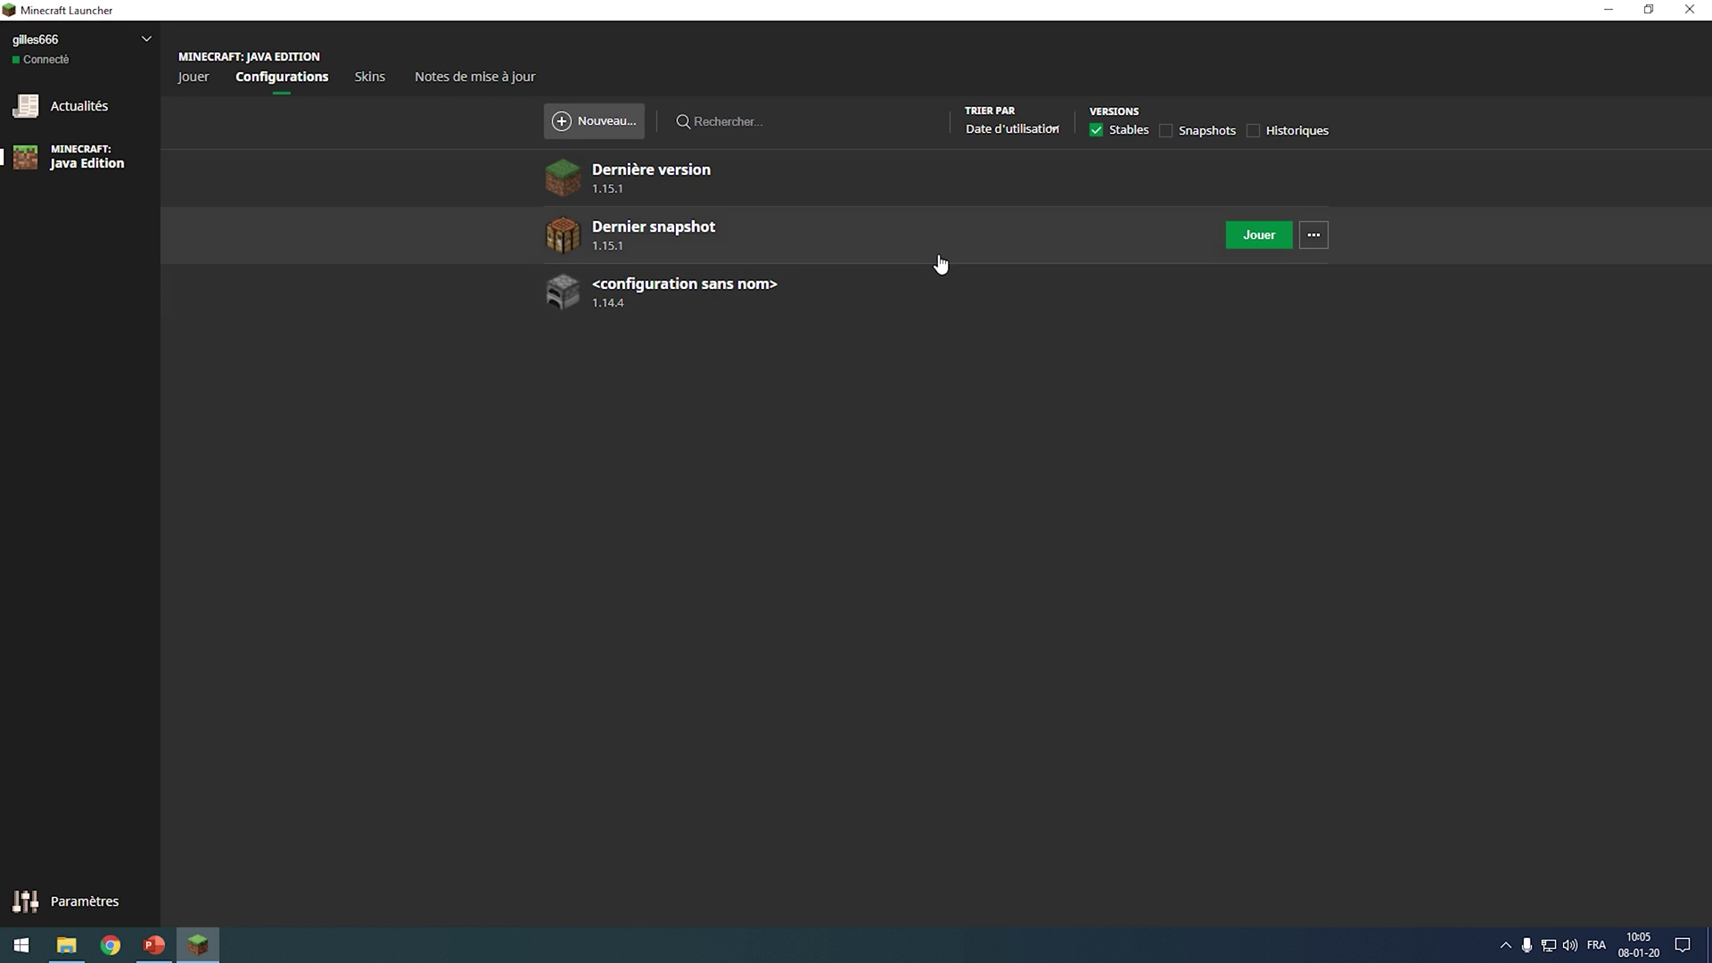
left_click(1261, 295)
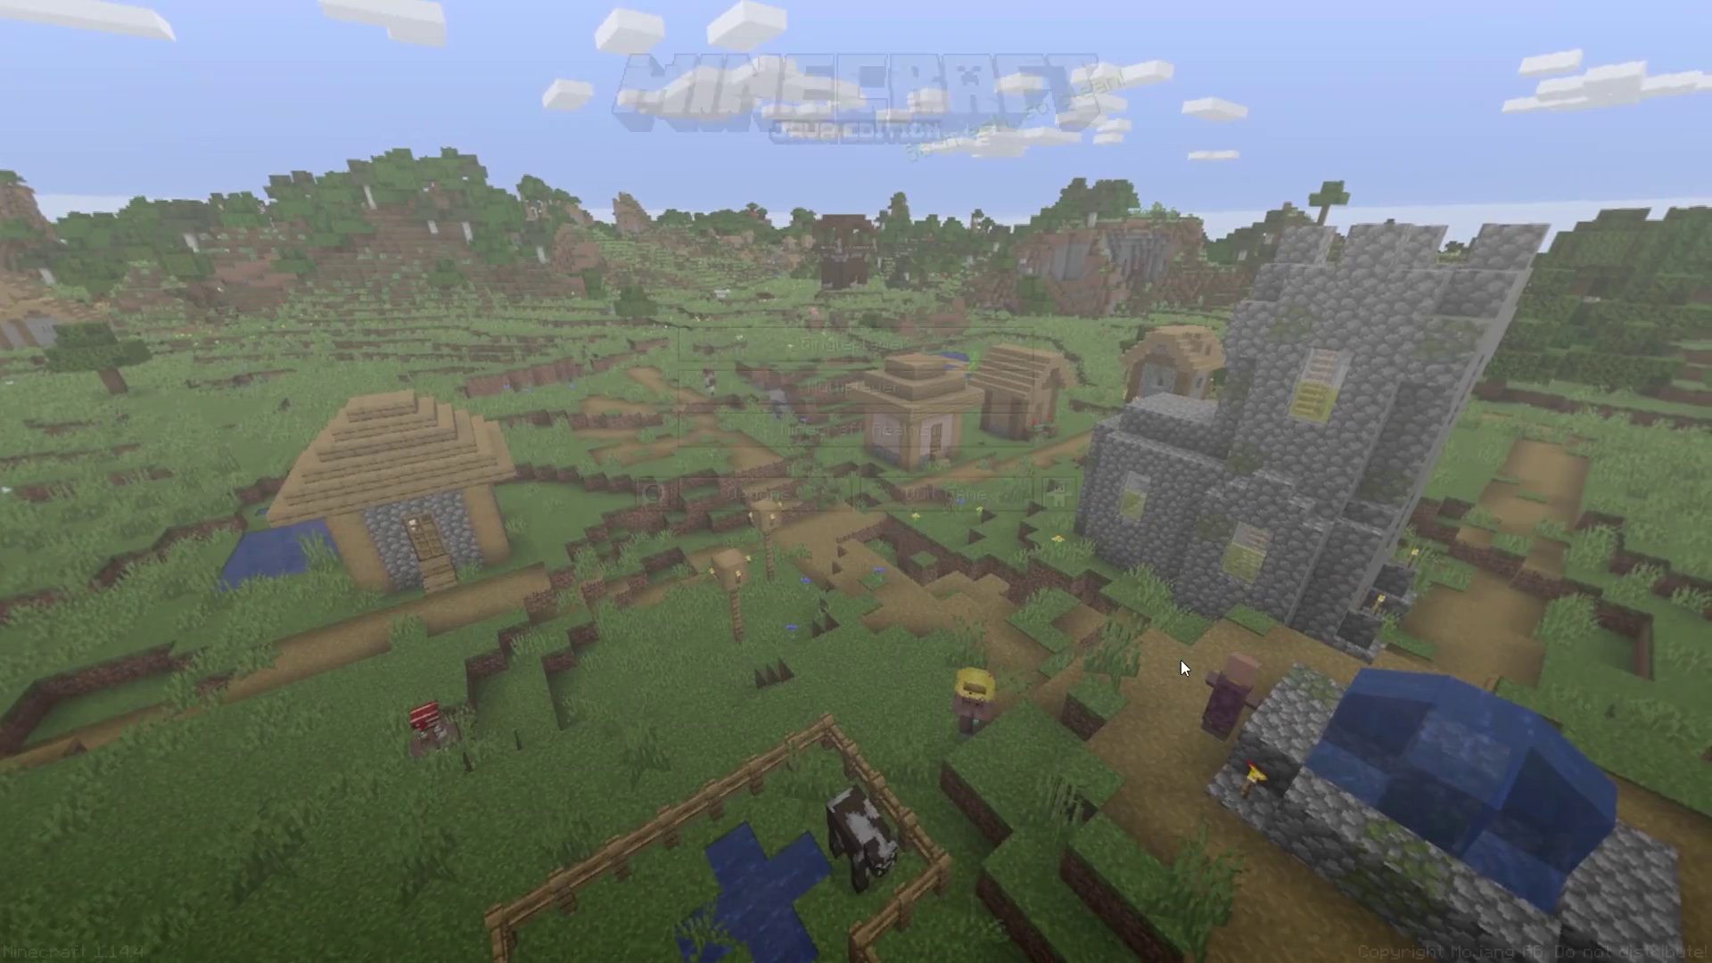
Step: Return to the Téléchargements folder and delete the jre-8u231-windows-x64 installer
key("alt+Tab")
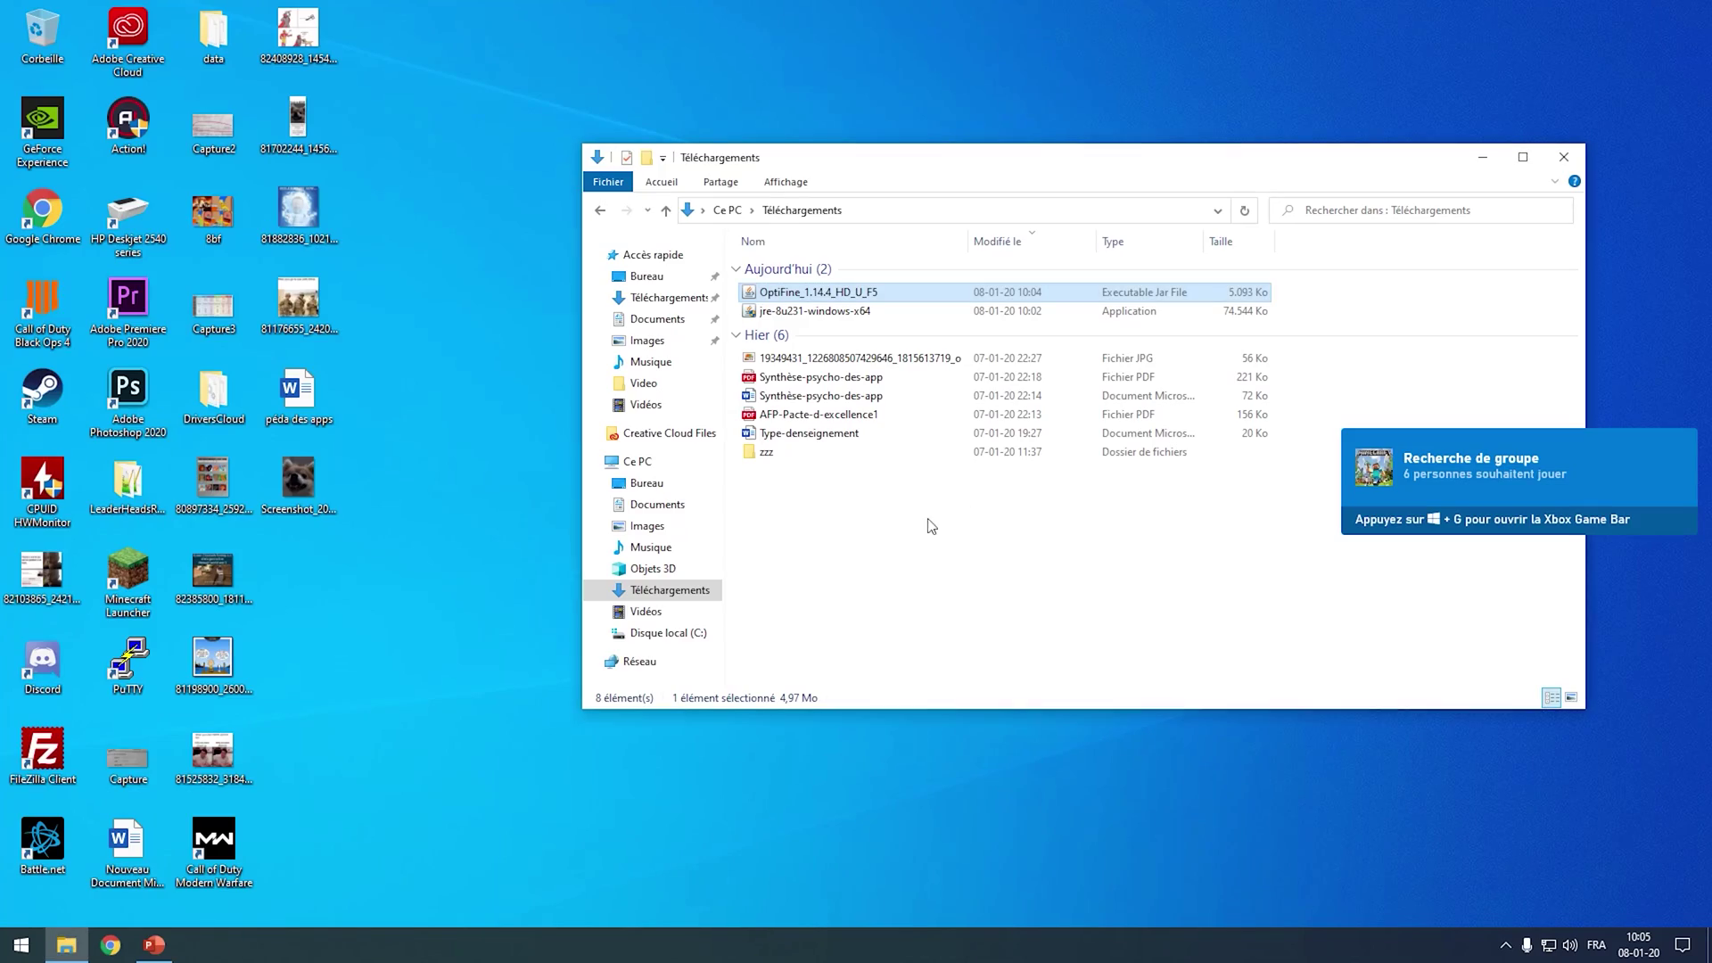
left_click(789, 313)
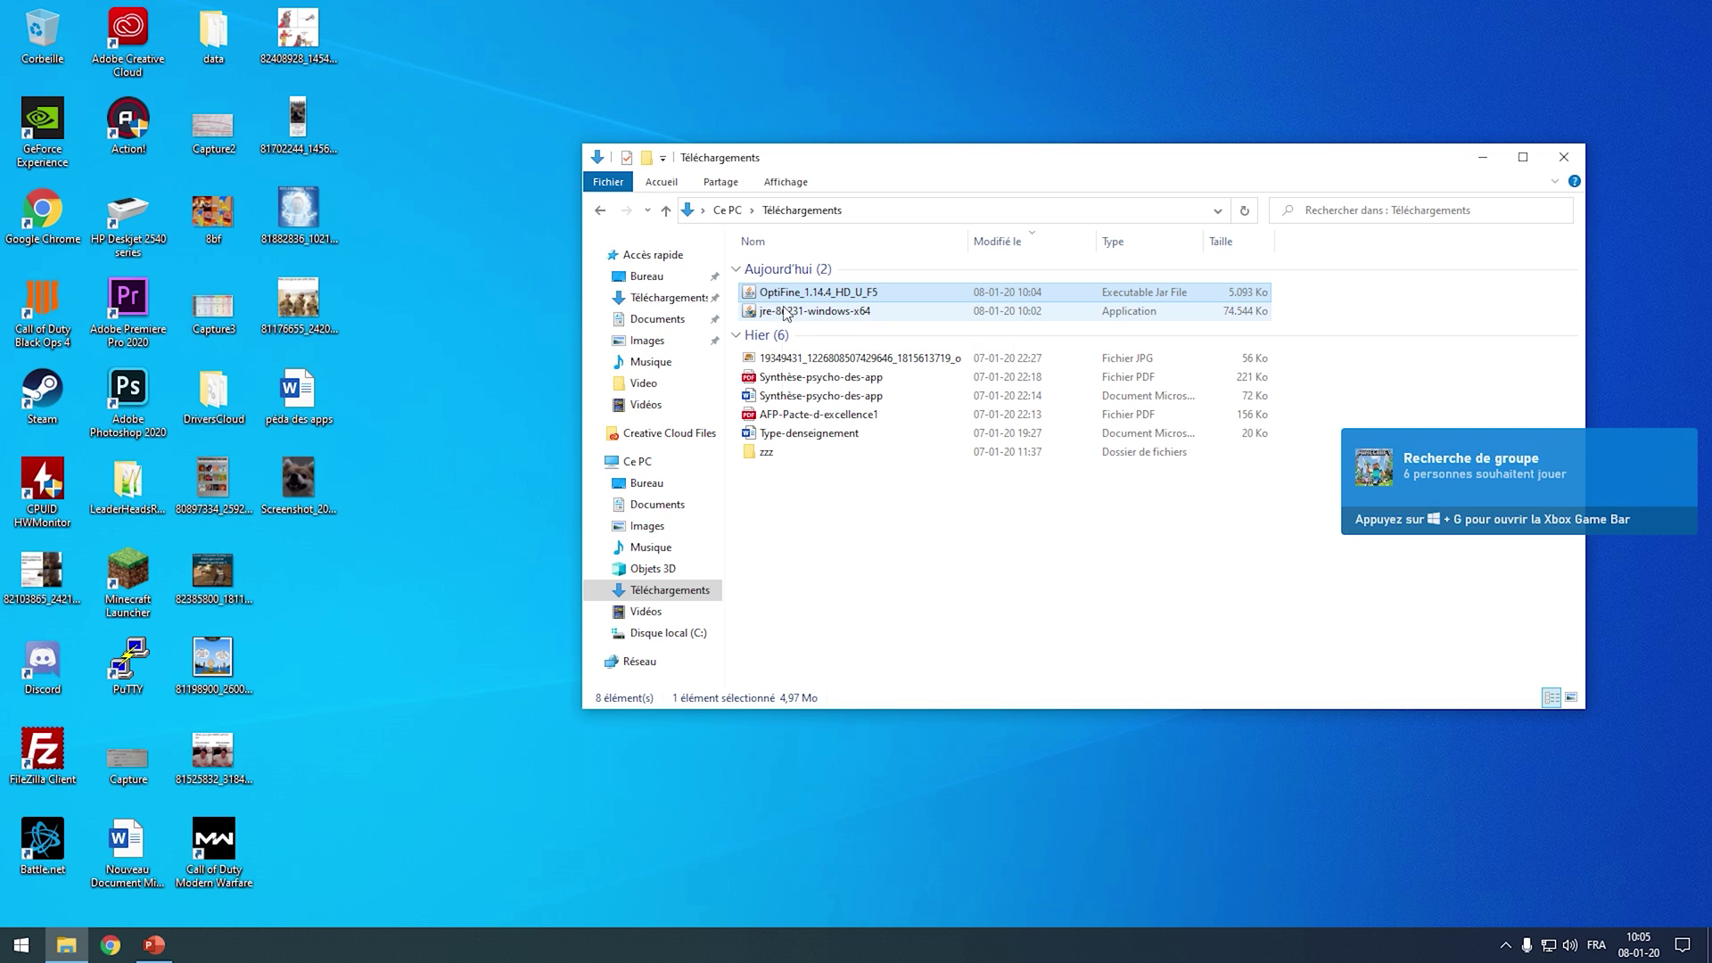
right_click(788, 314)
left_click(847, 760)
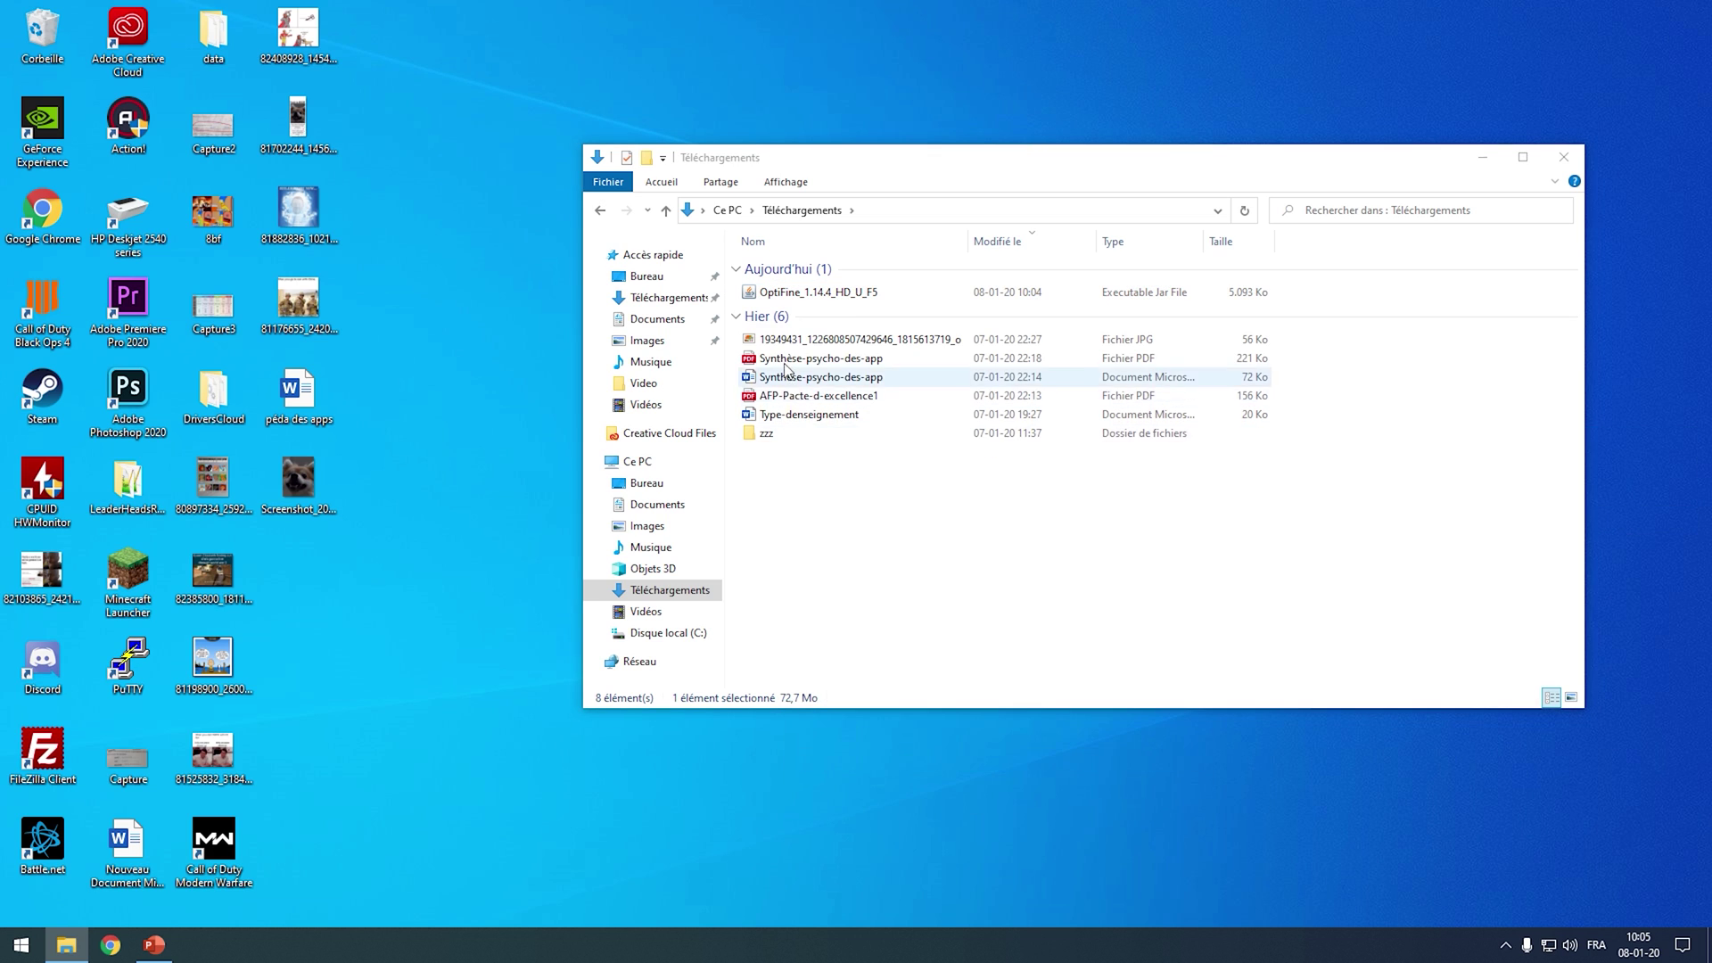
Step: Choose another application for opening OptiFine_1.14.4_HD_U_F5 and browse this PC for a program that is not in the suggested list
left_click(892, 294)
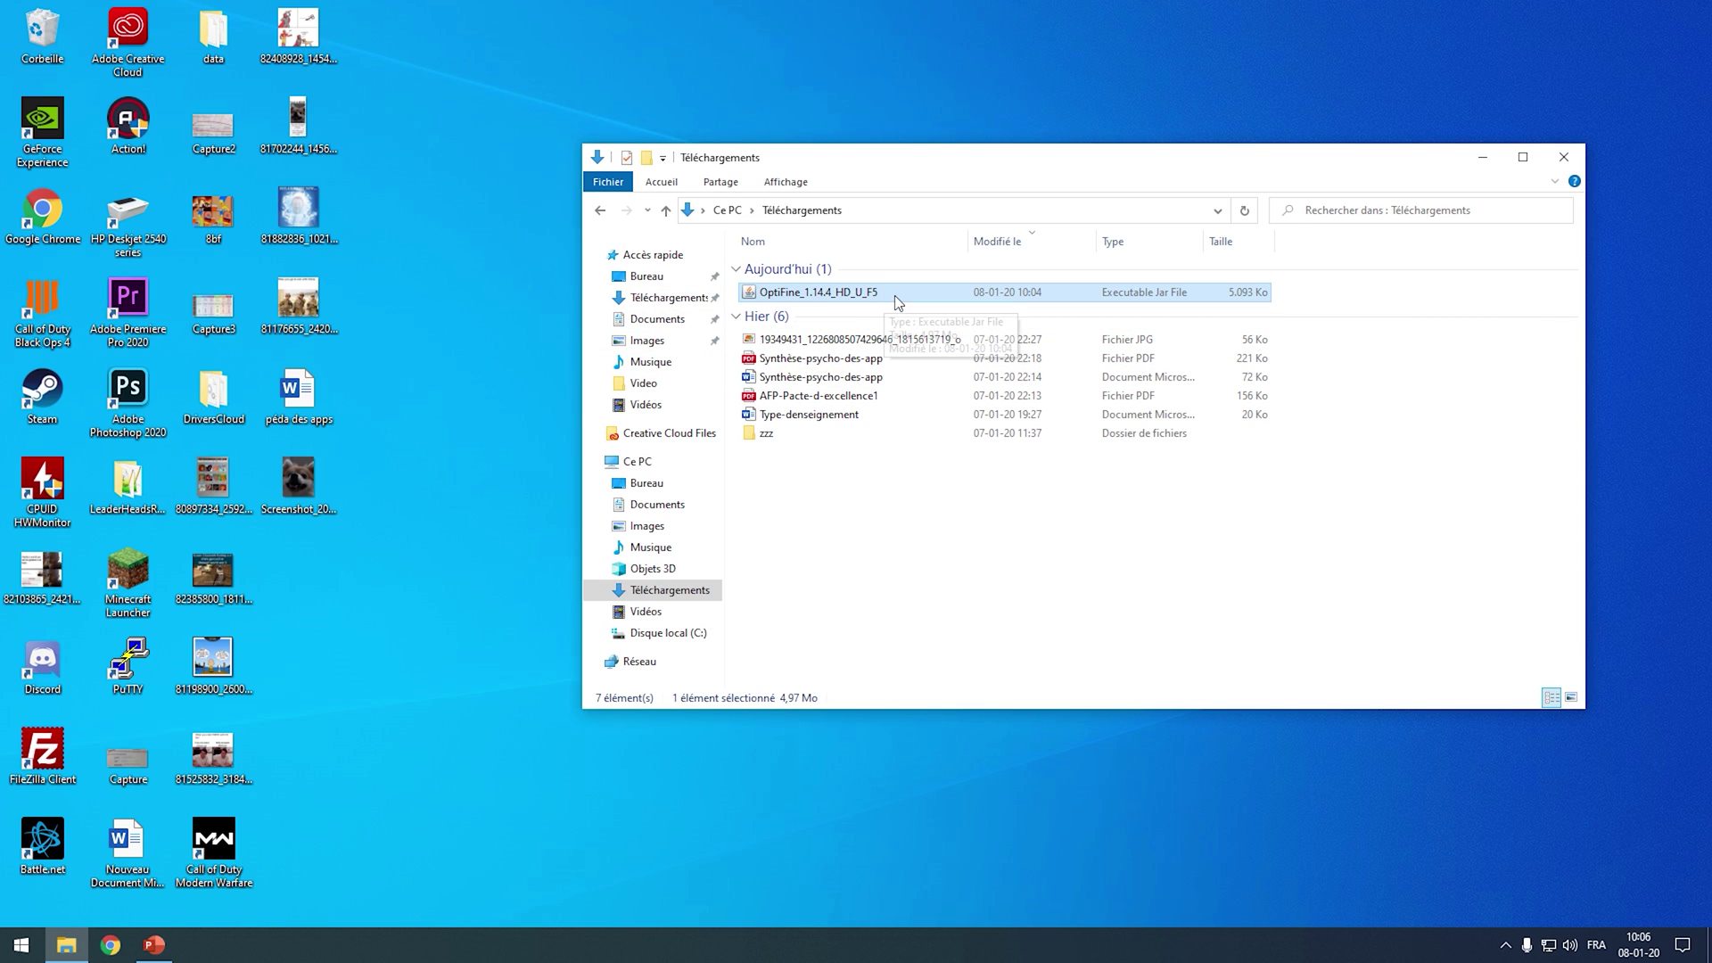
right_click(896, 293)
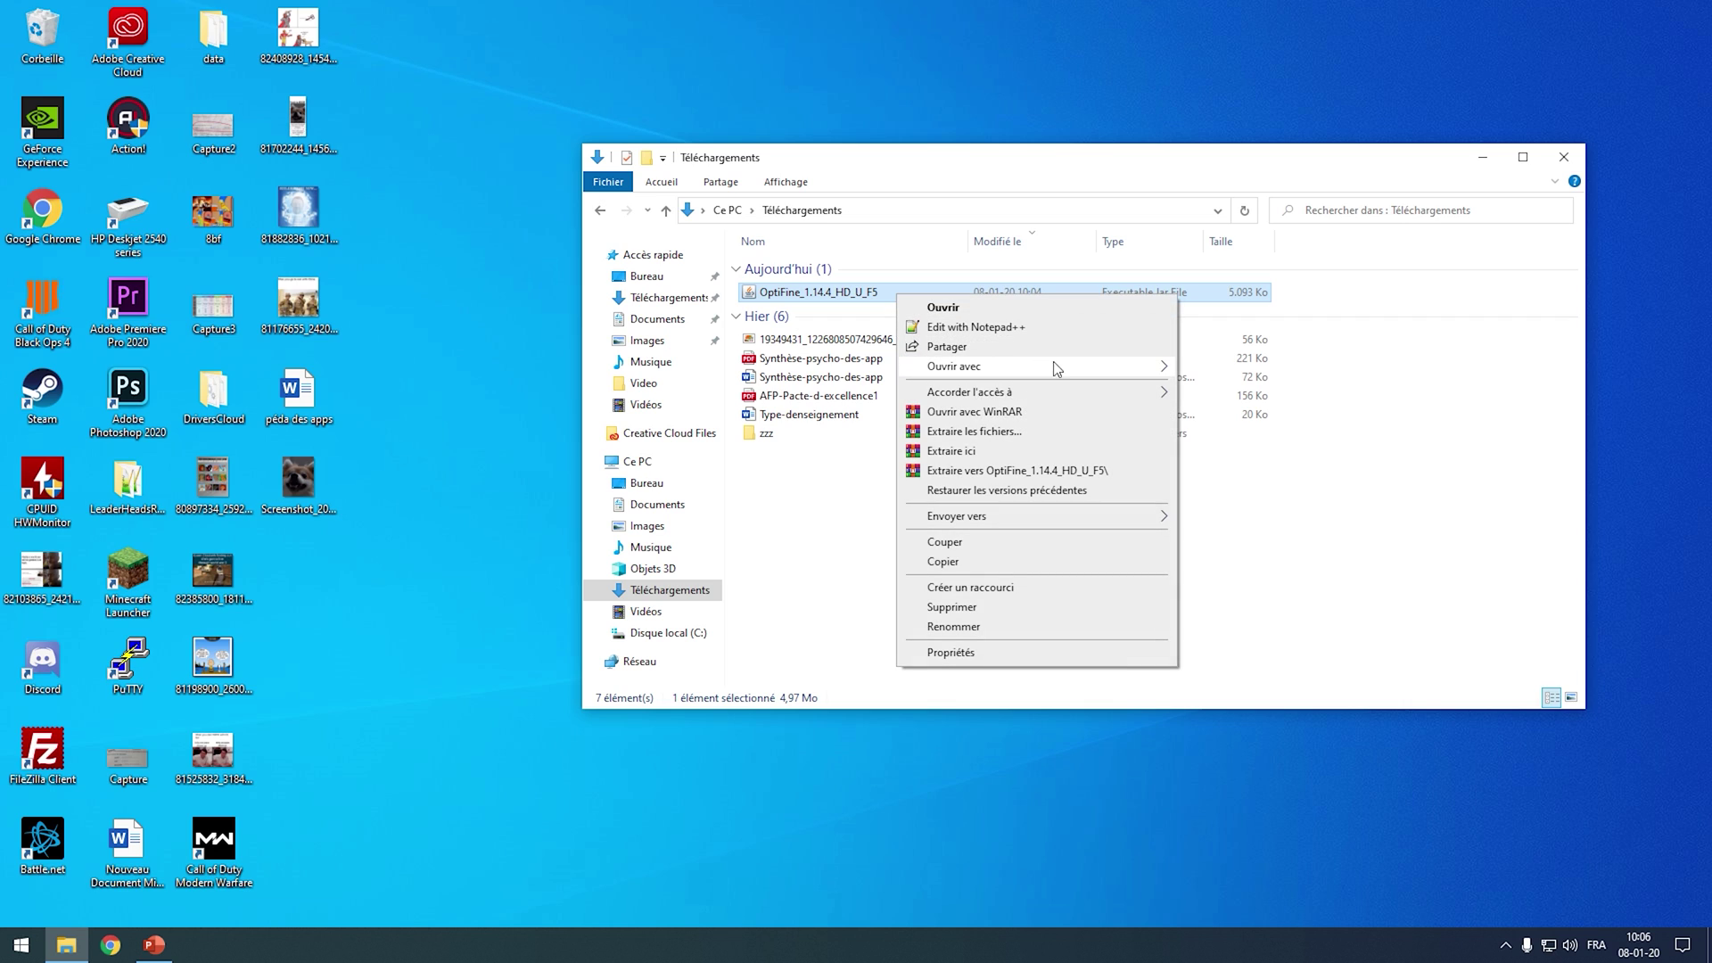
mouse_move(1066, 370)
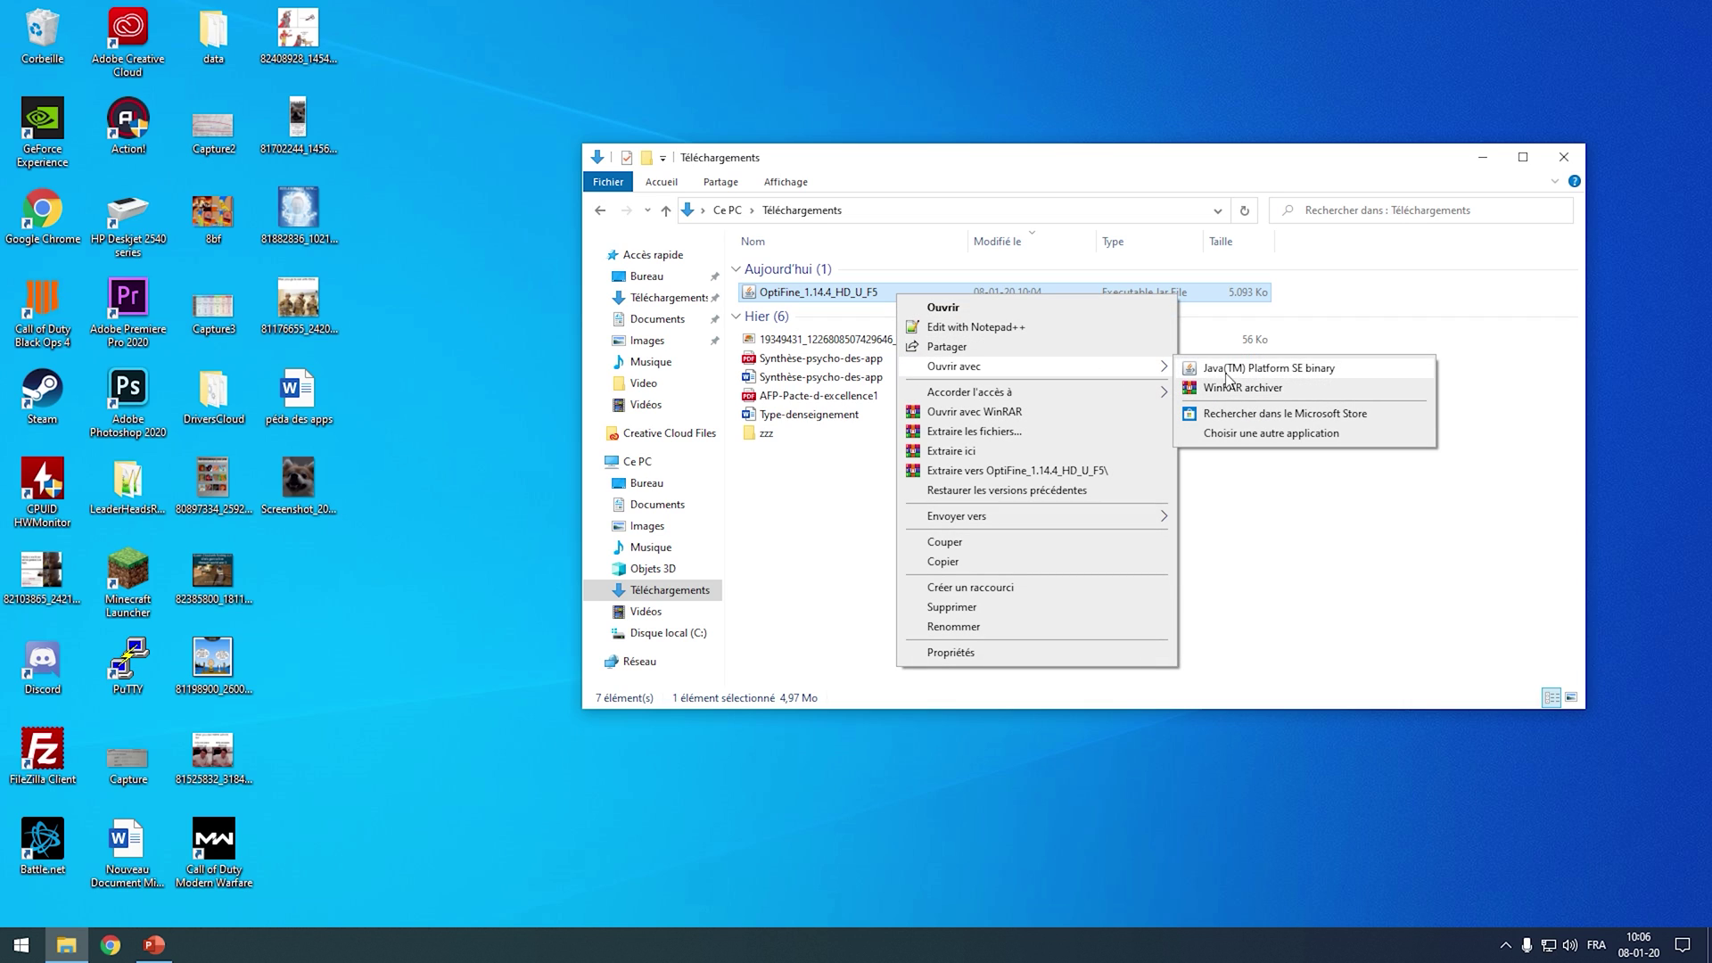
left_click(1225, 435)
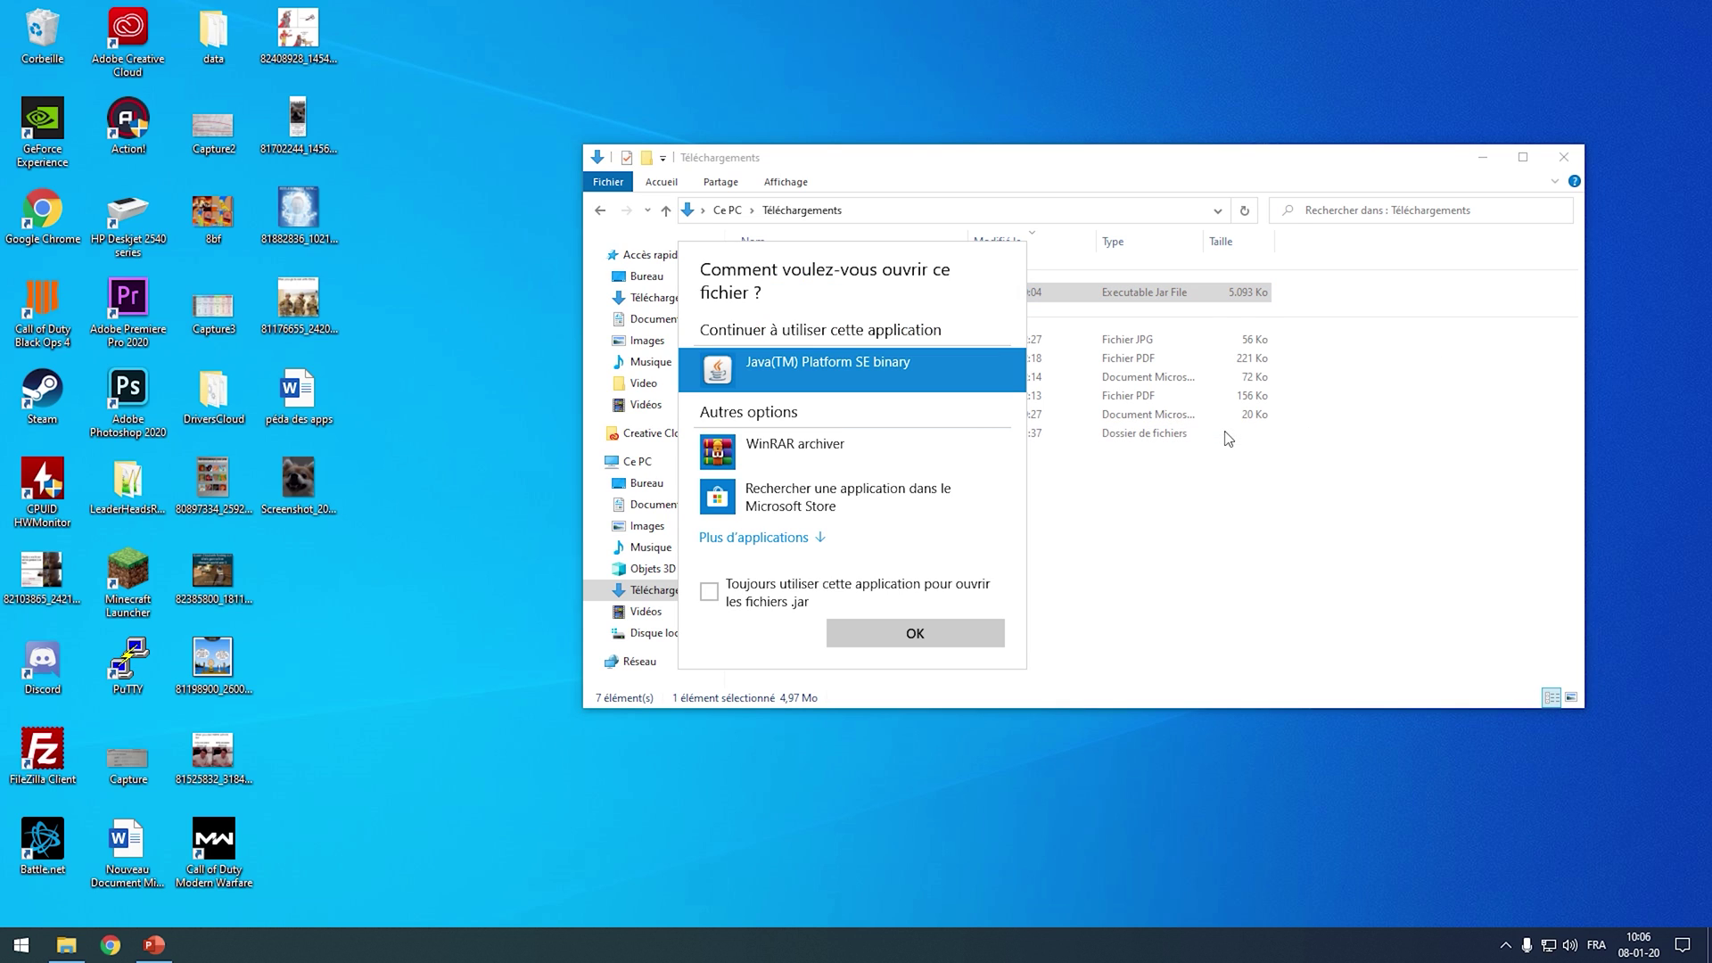
left_click(777, 537)
scroll(819, 444, "down", 3)
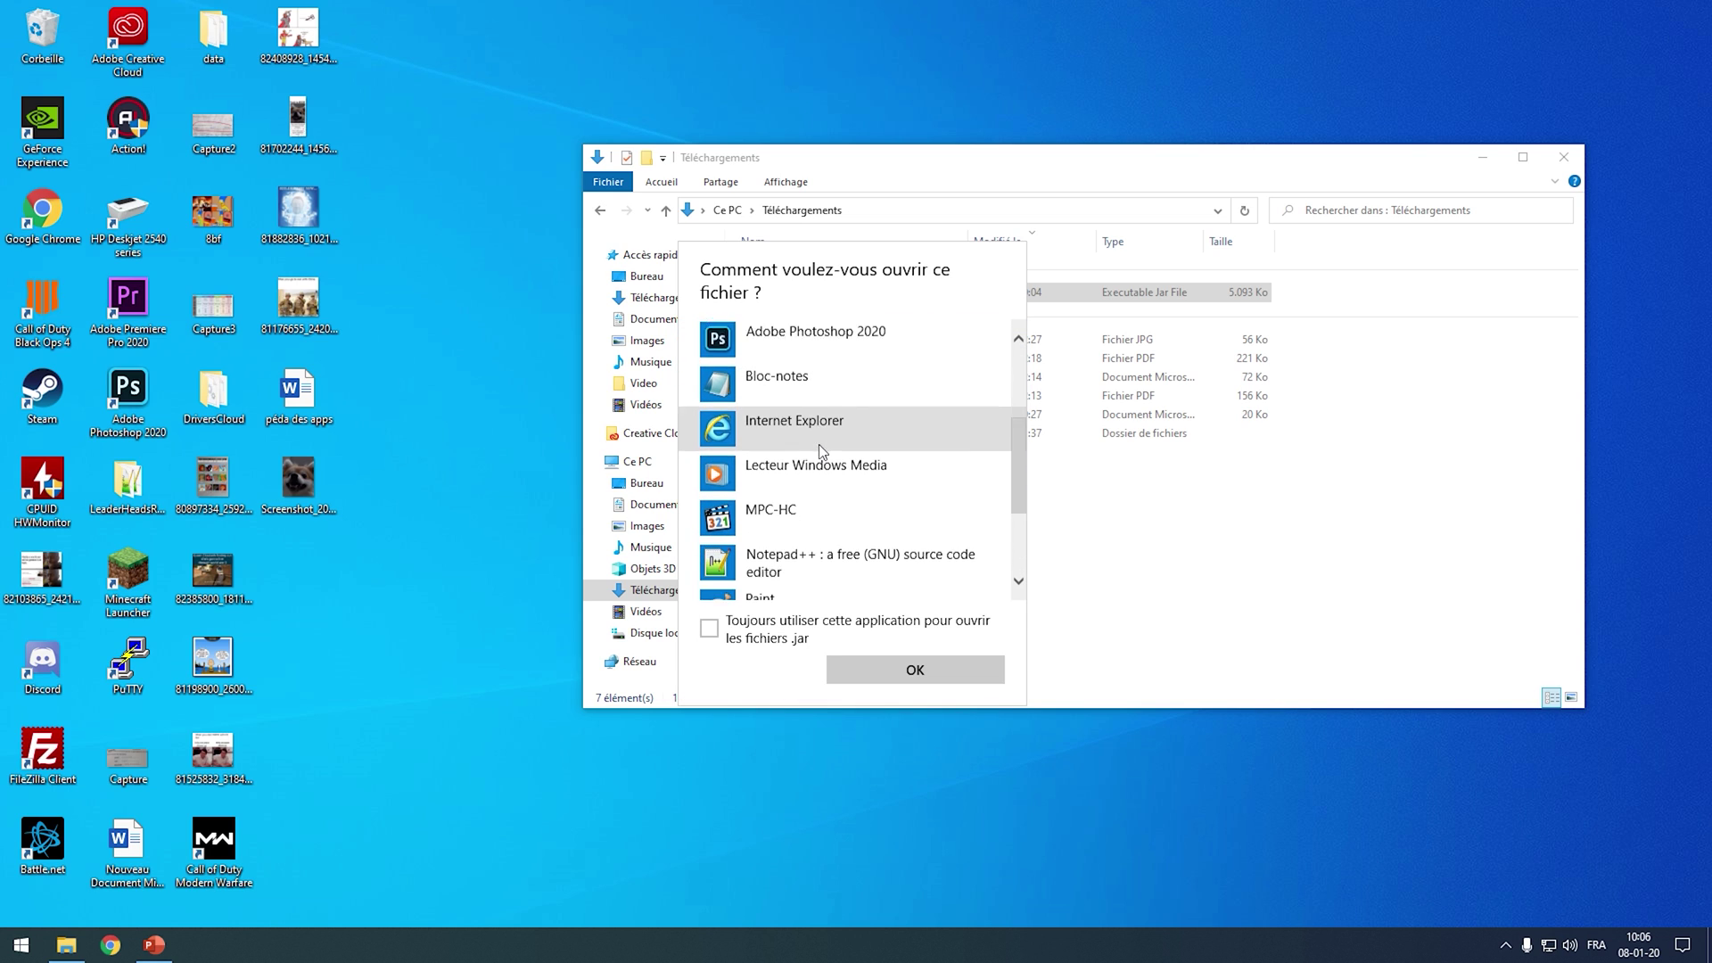
scroll(819, 444, "down", 2)
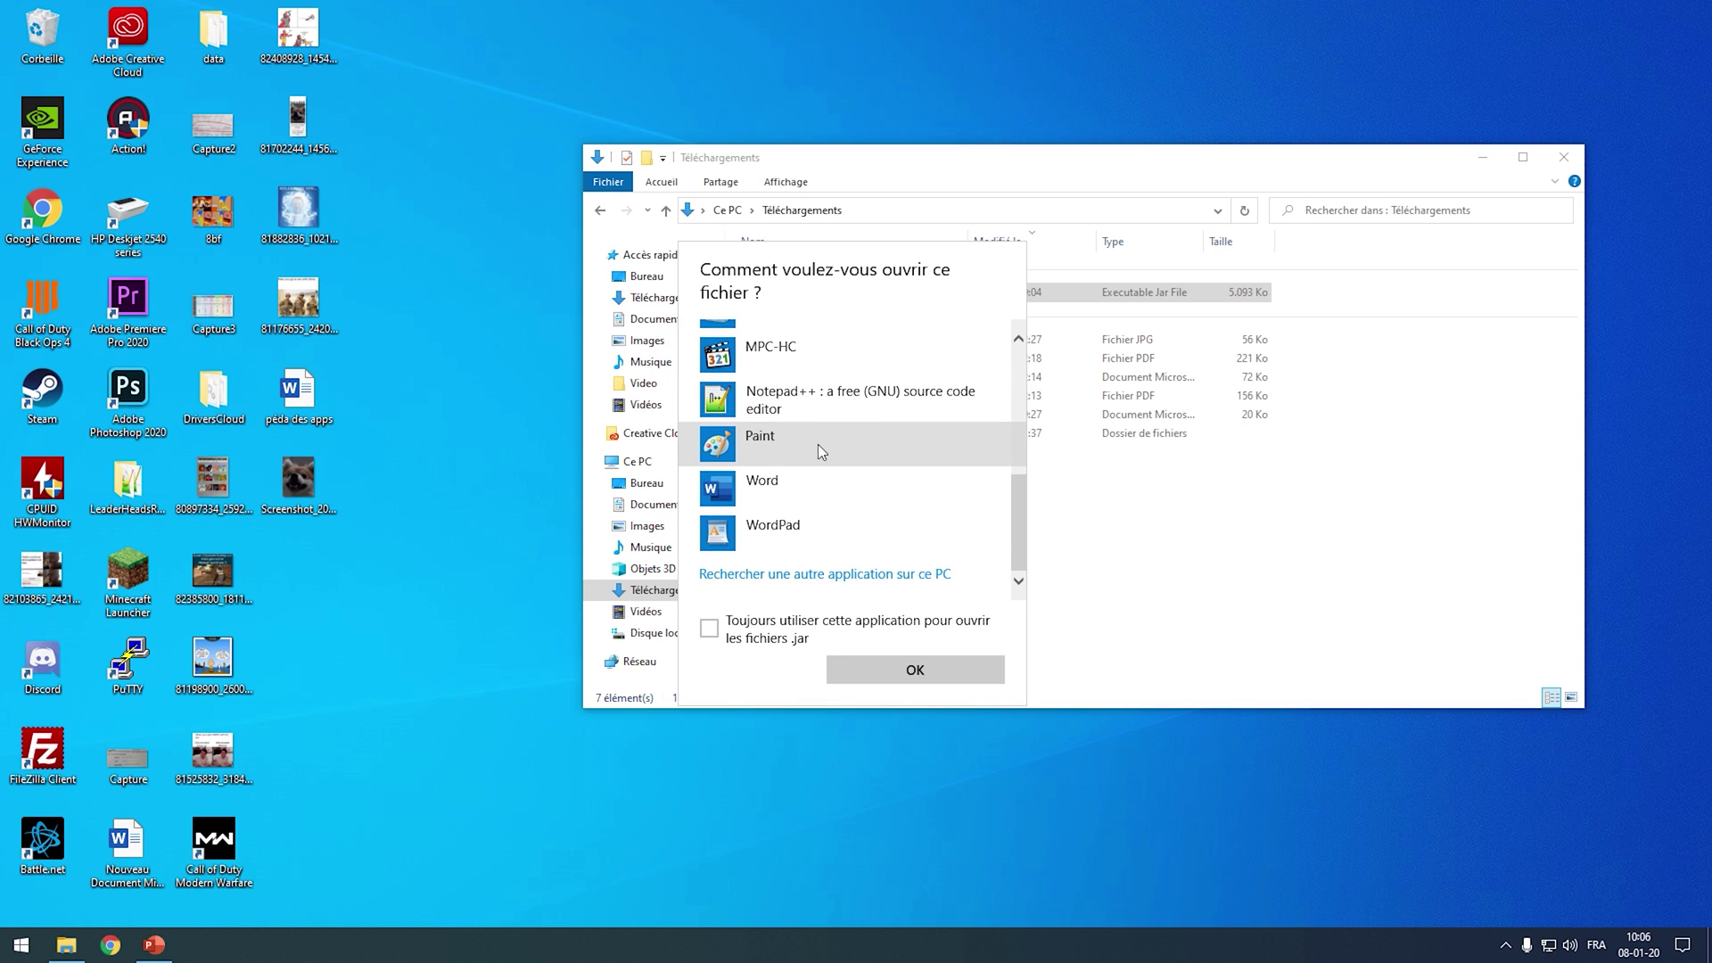
left_click(753, 575)
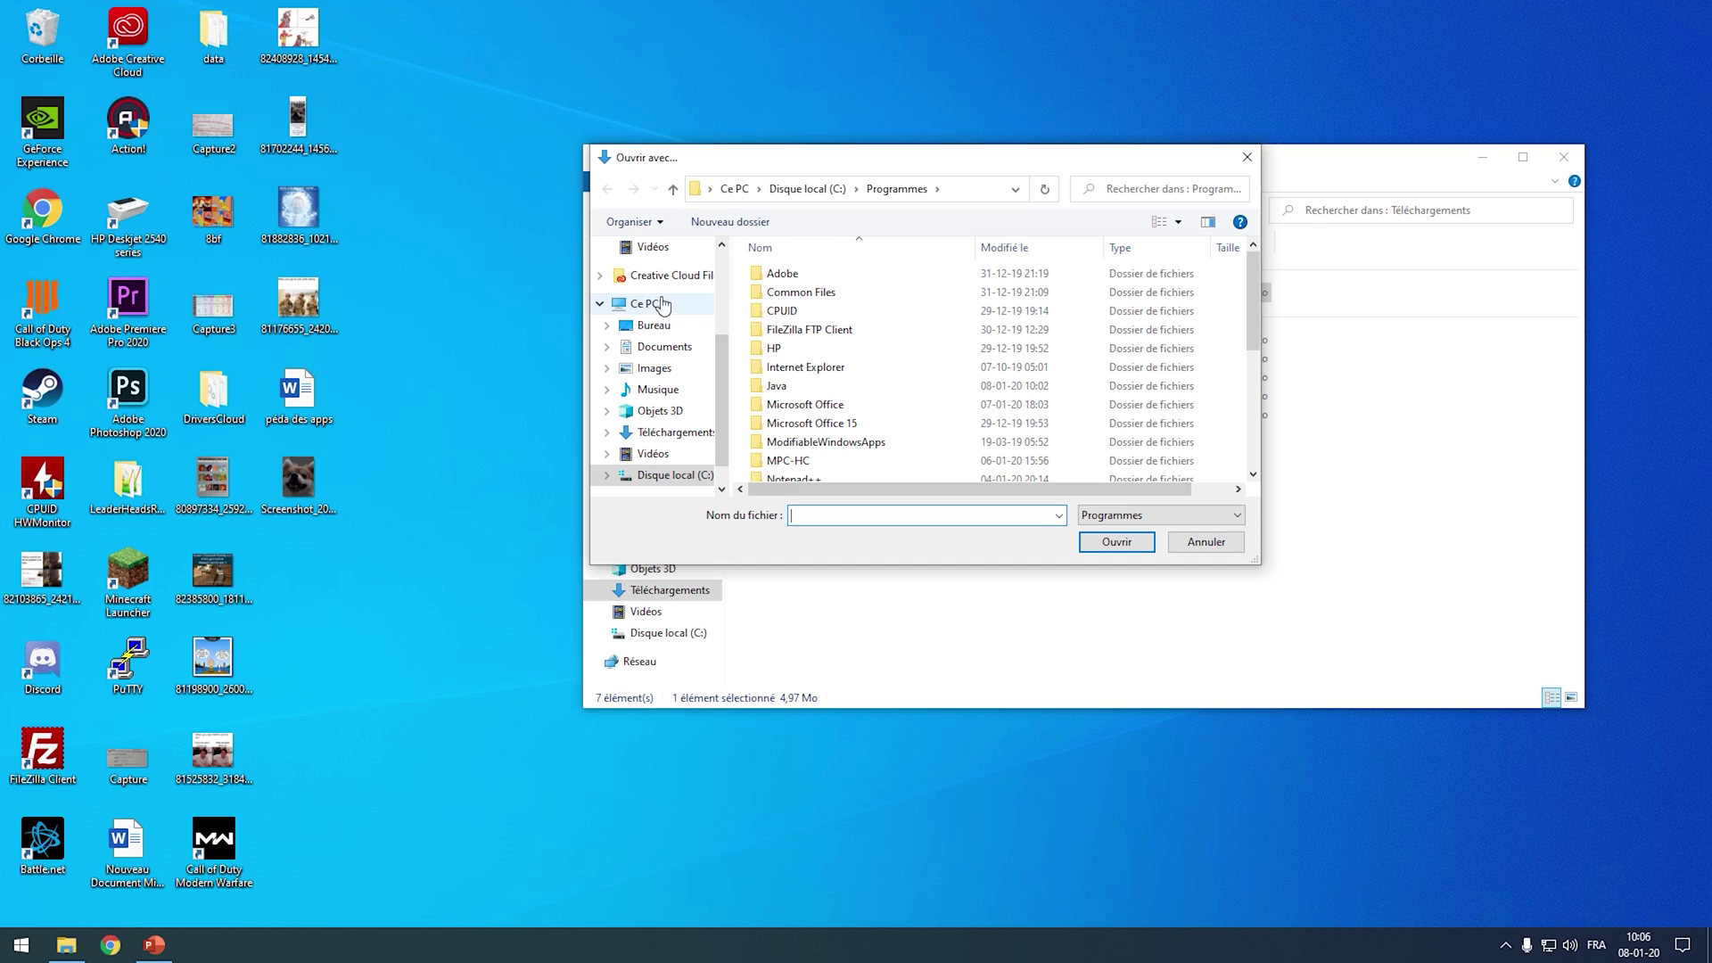
Step: Open the file with javaw from C:\Programmes\Java\jre1.8.0_231\bin, and install OptiFine HD Ultra F5 for Minecraft 1.14.4
left_click(641, 312)
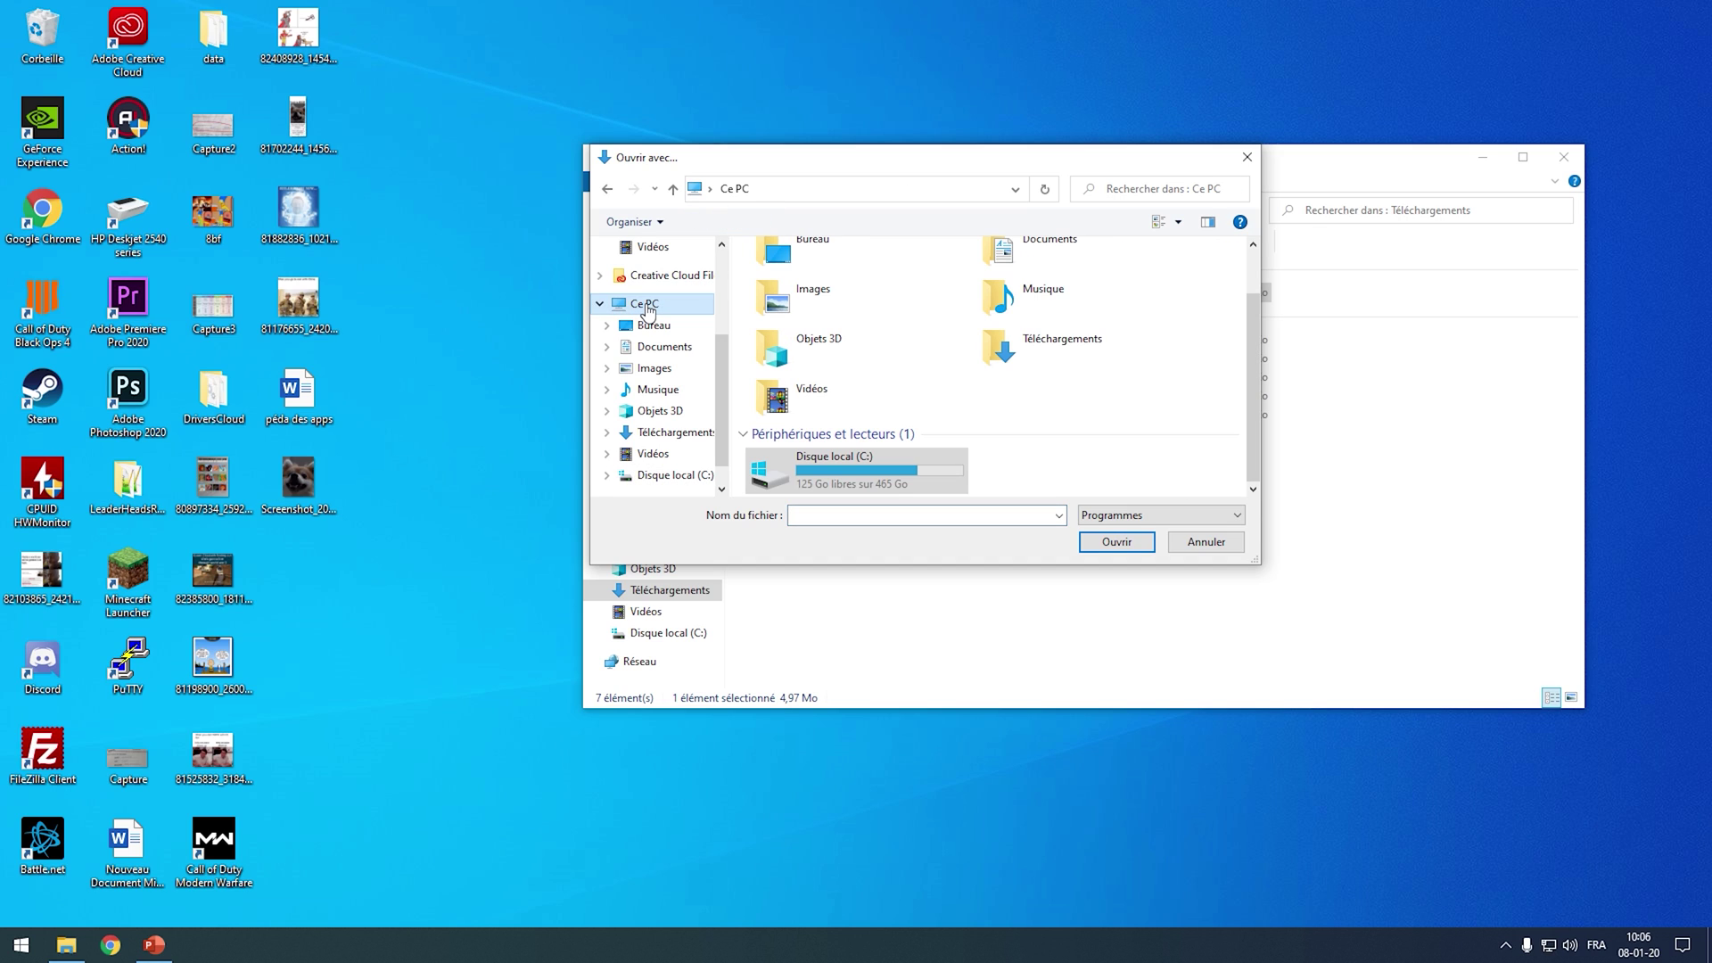
double_click(821, 471)
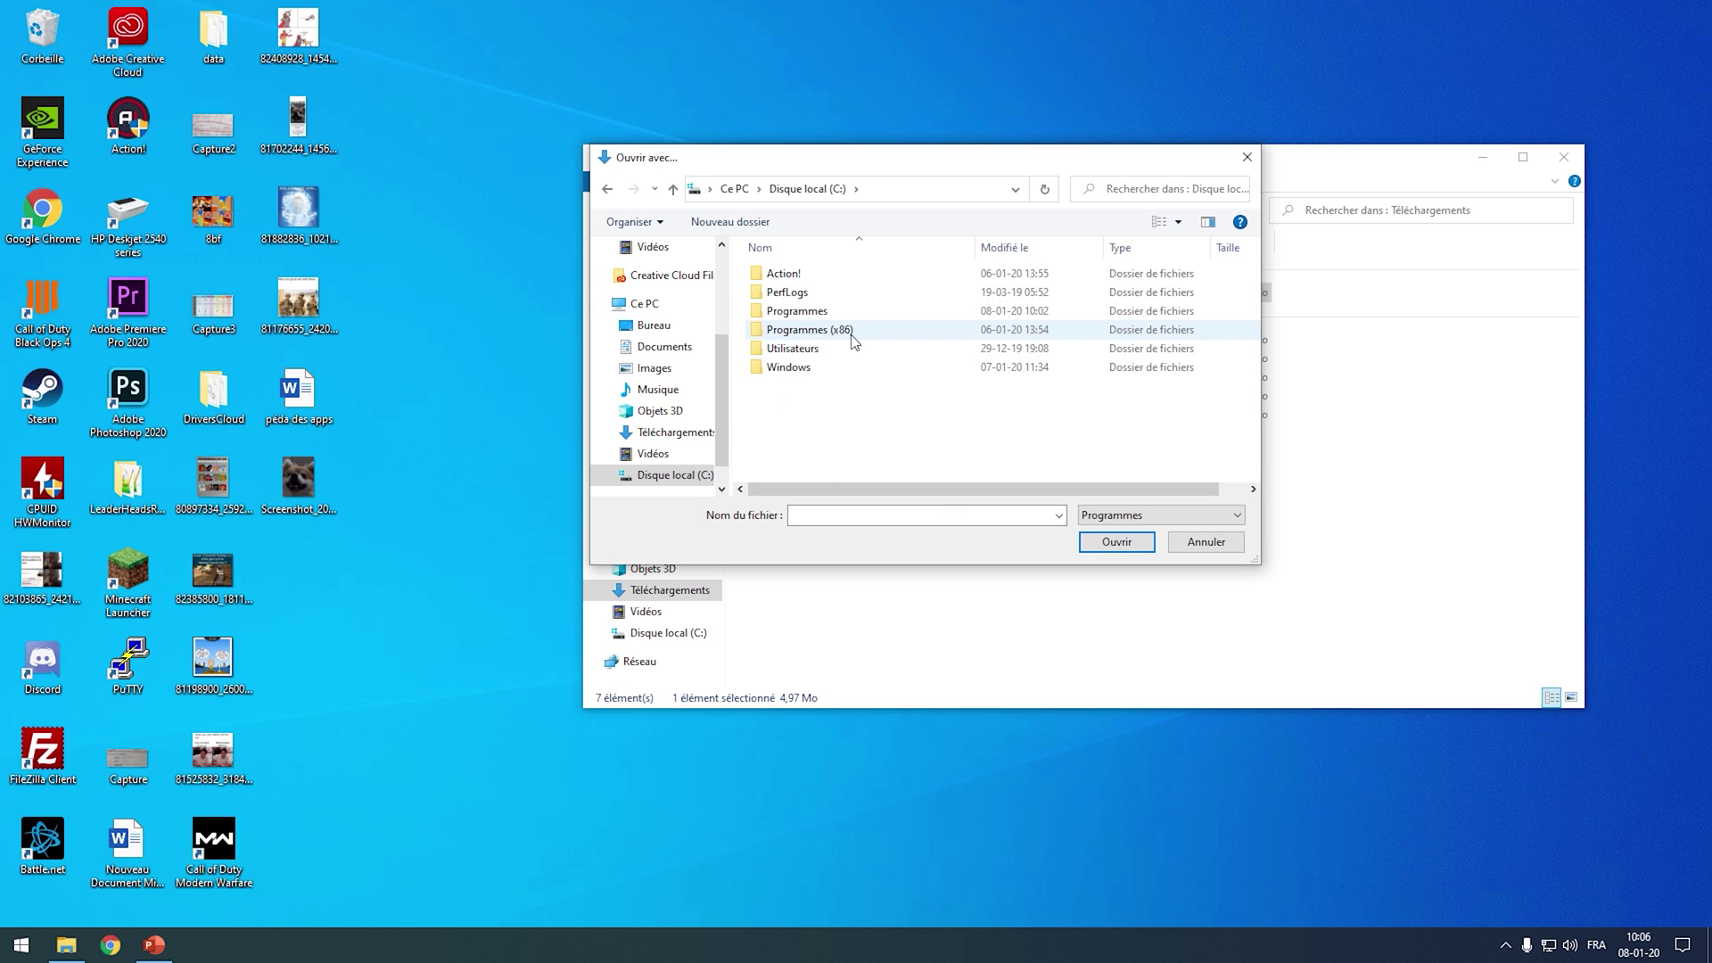
double_click(825, 313)
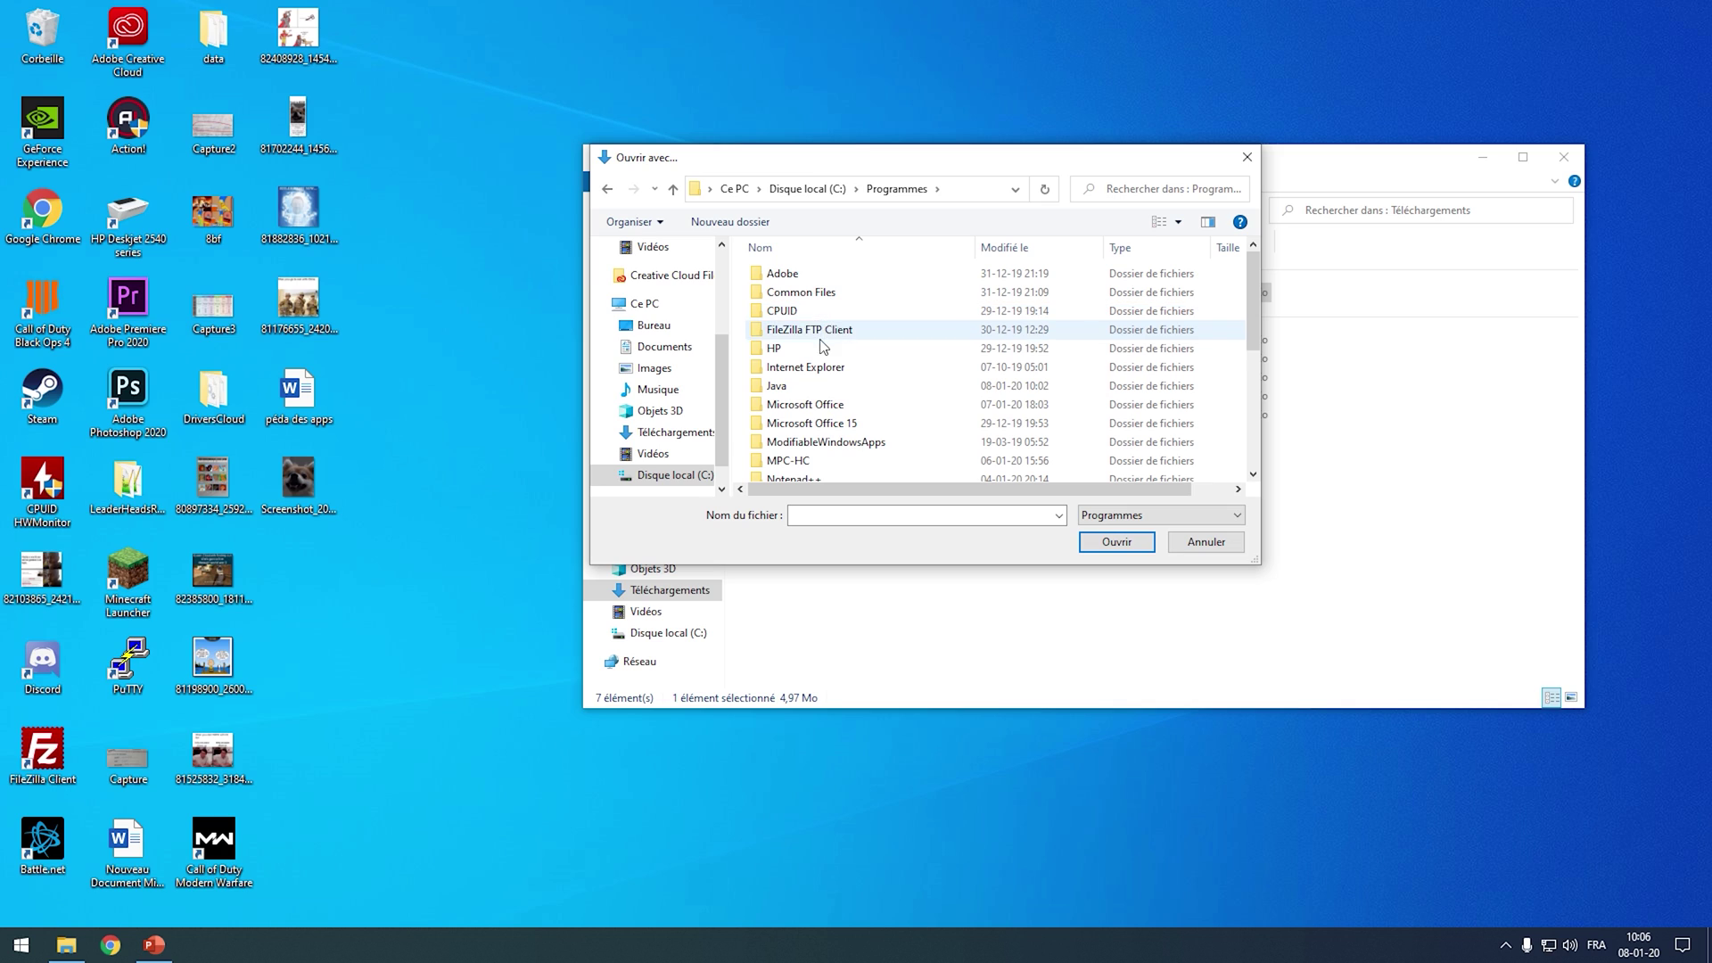
double_click(813, 389)
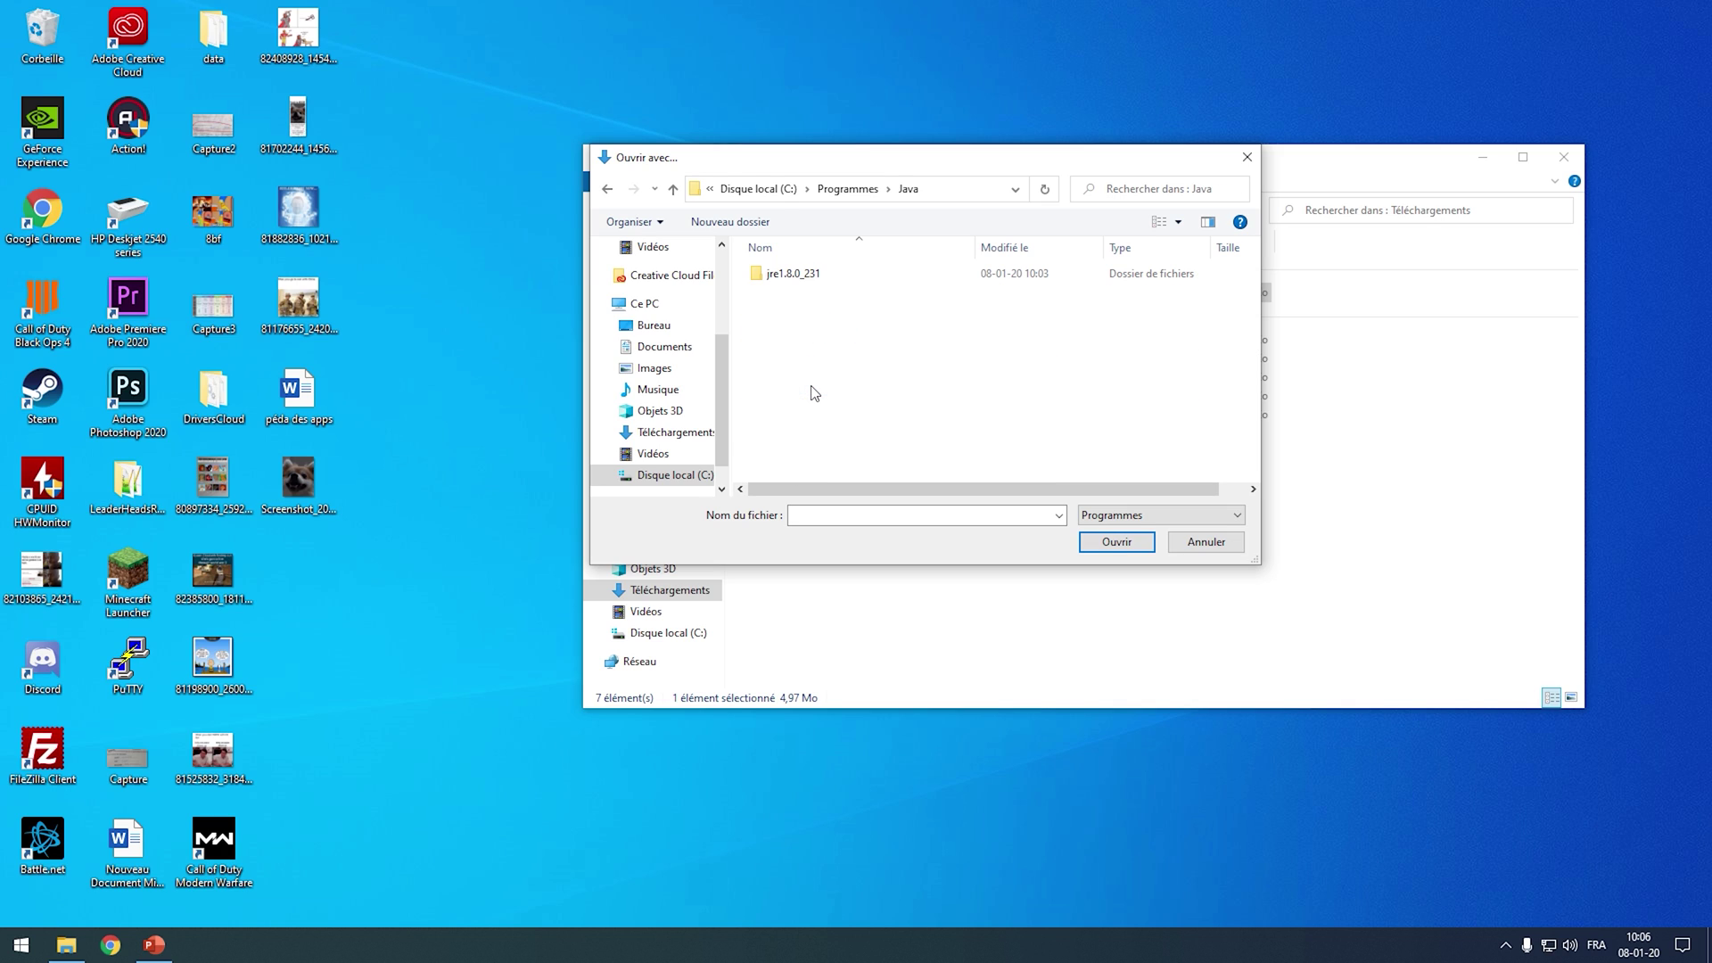
double_click(814, 276)
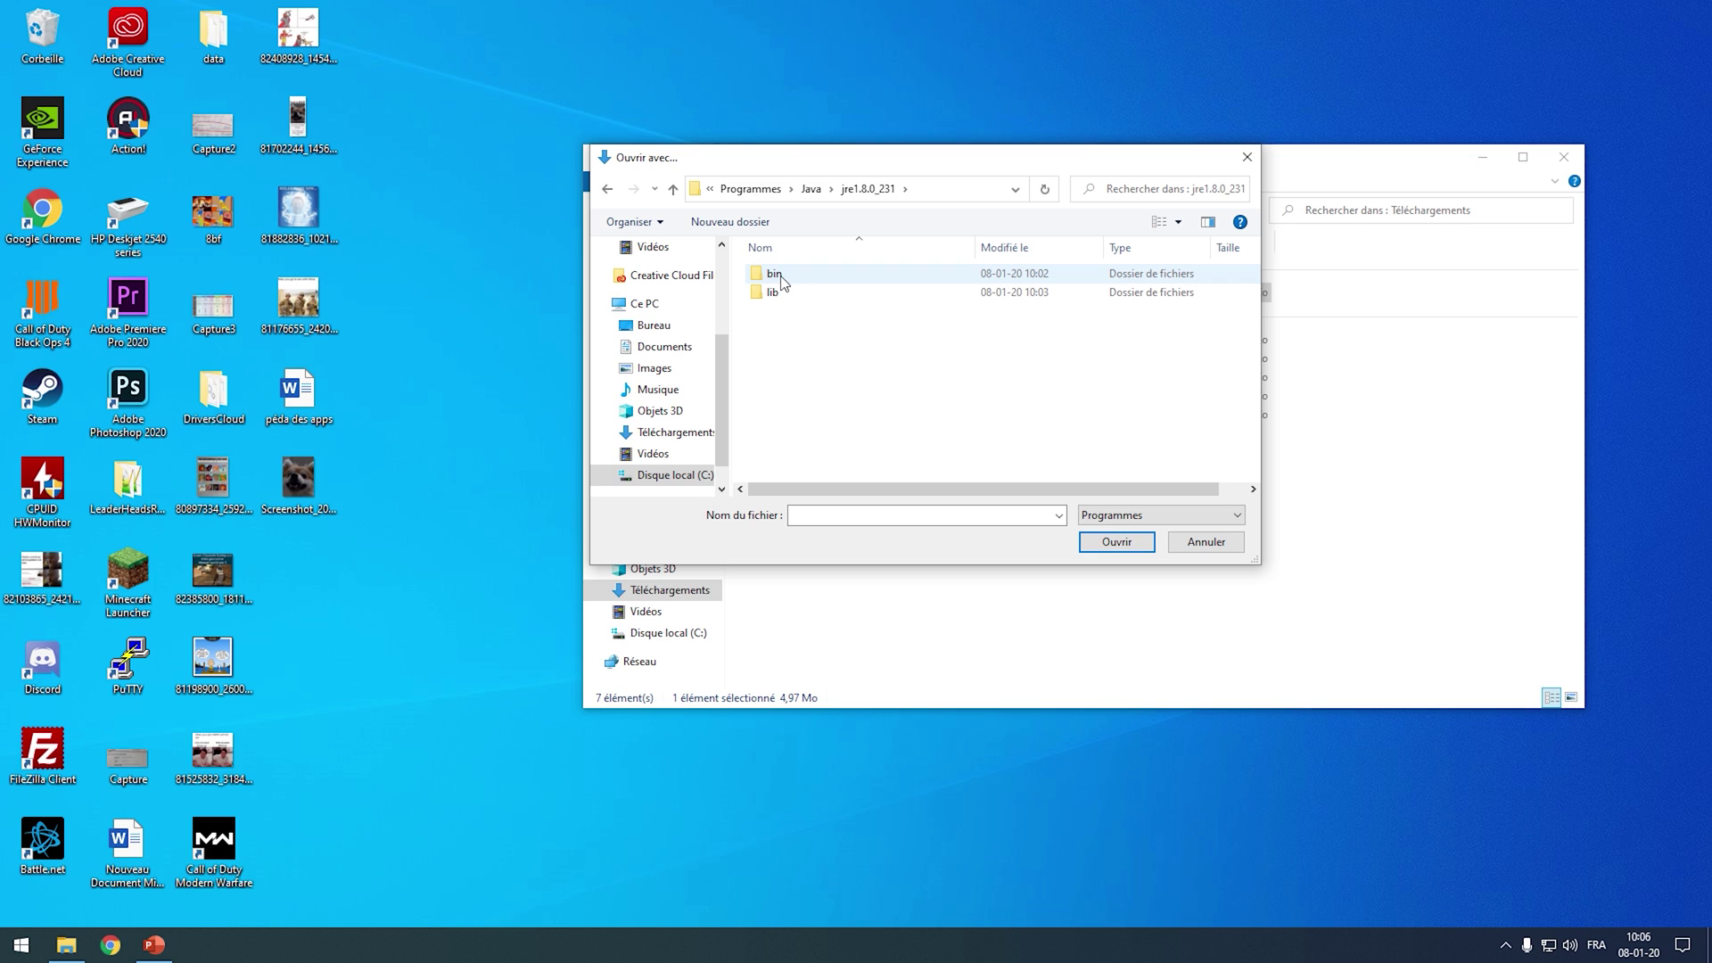
double_click(782, 280)
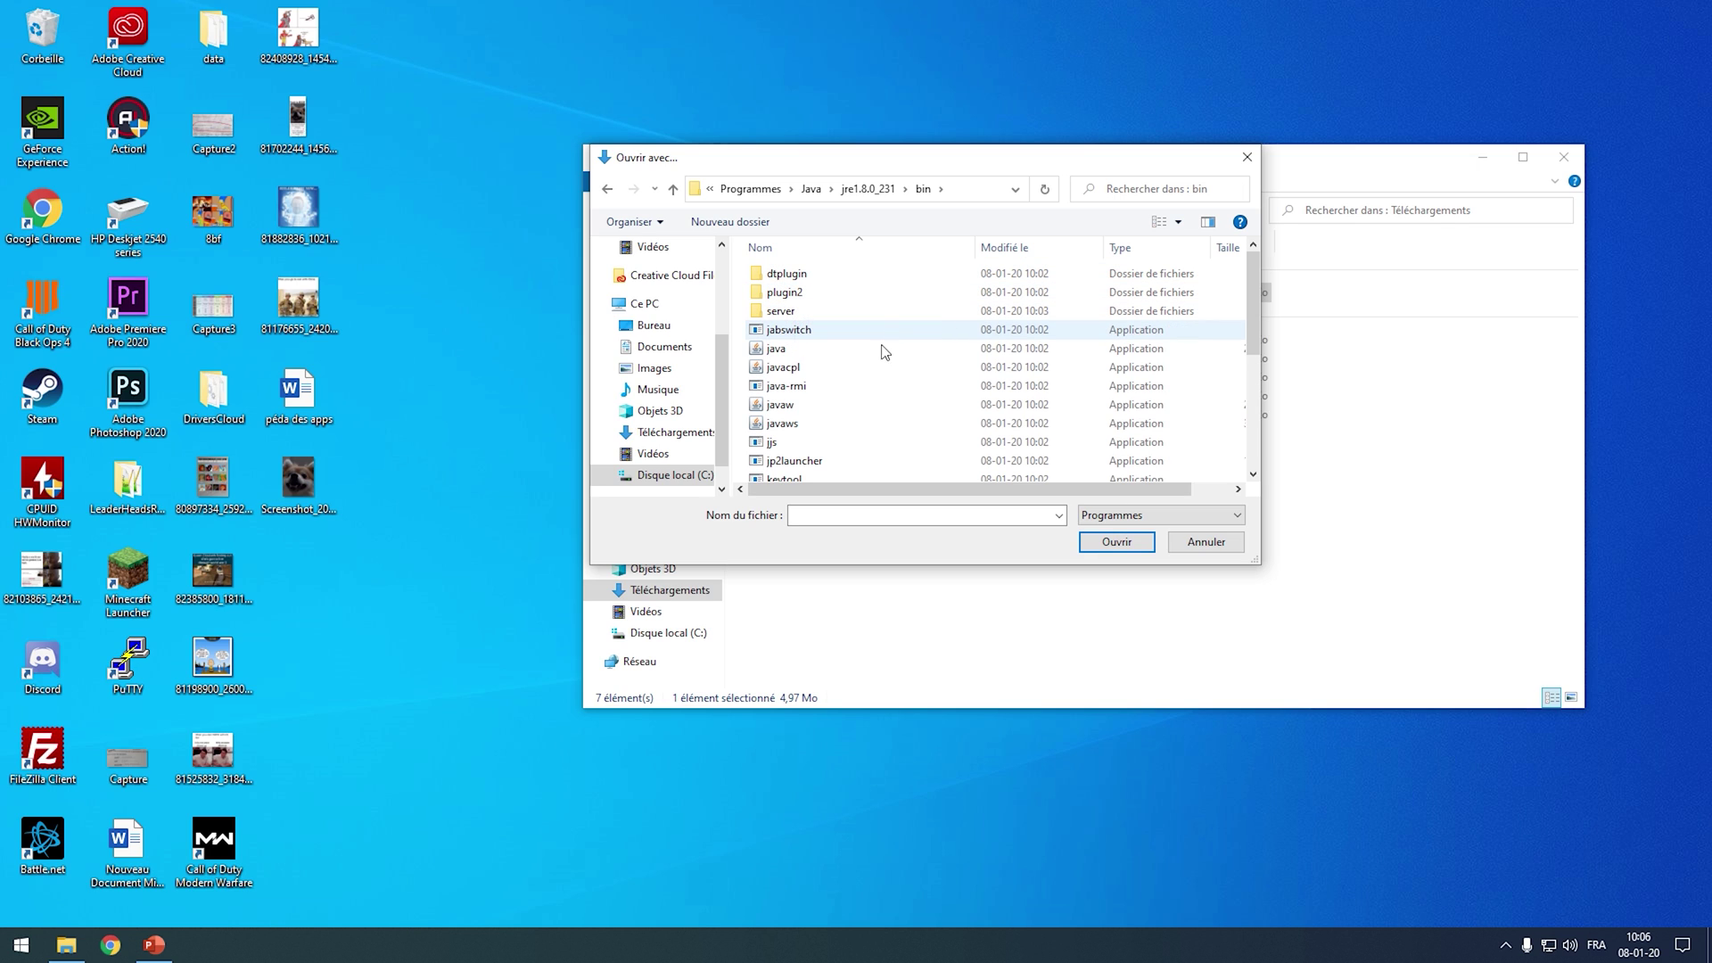
left_click(826, 412)
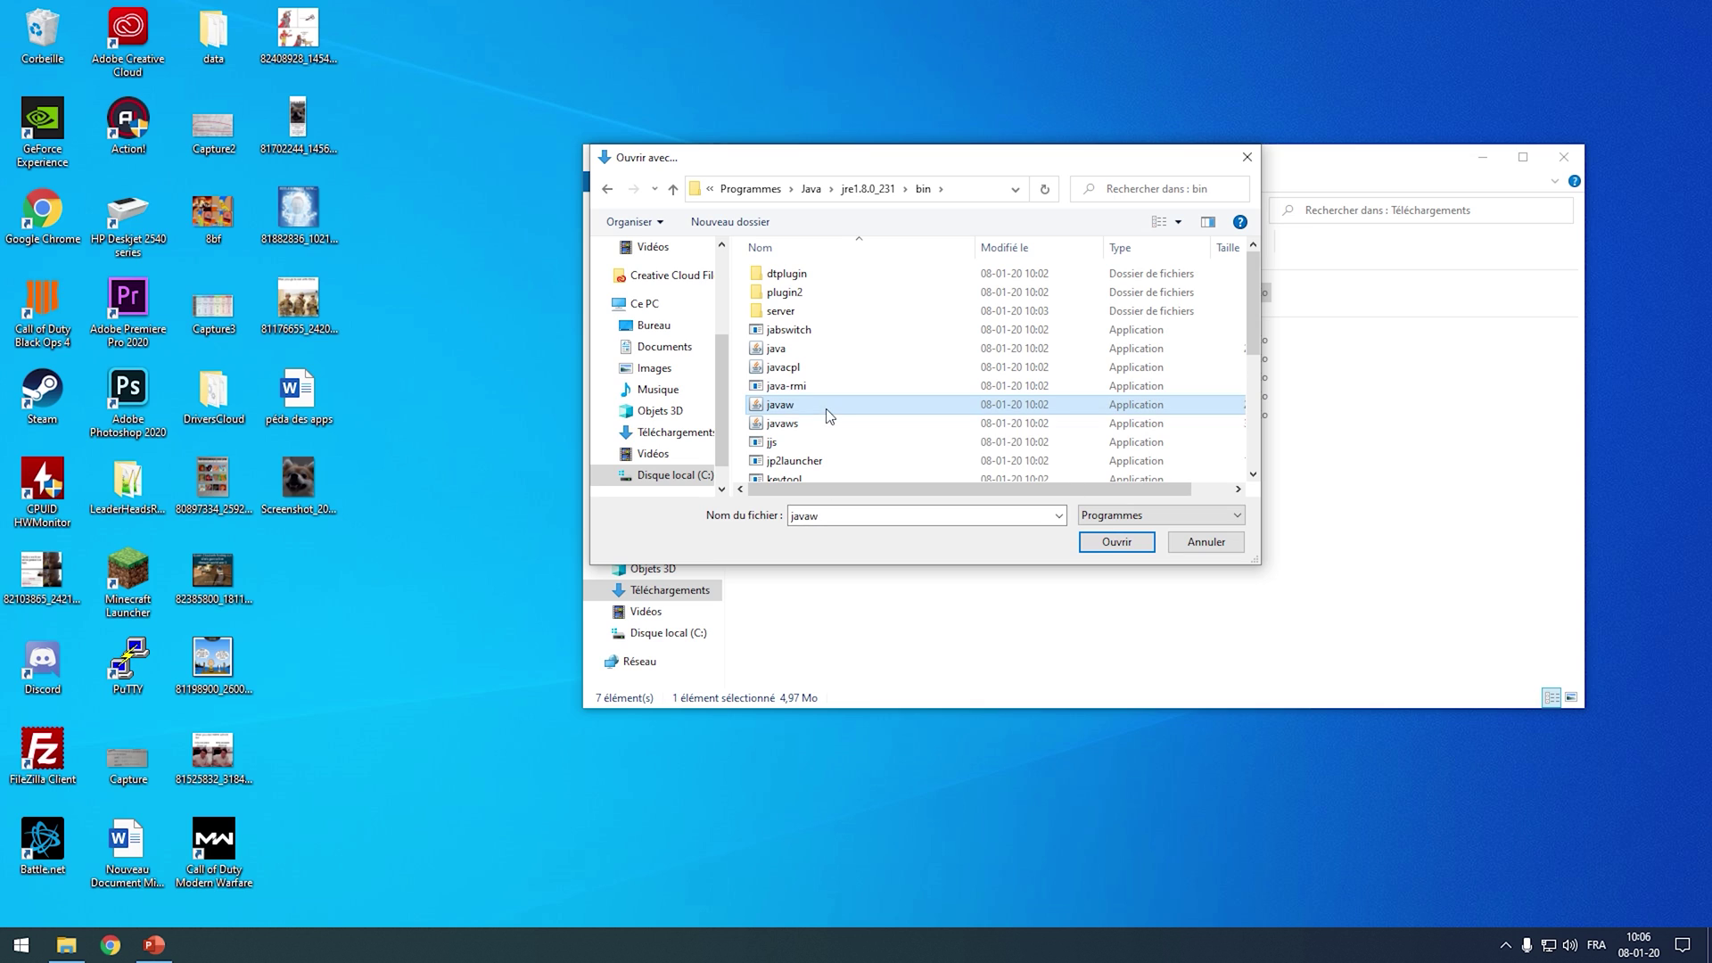
left_click(1104, 544)
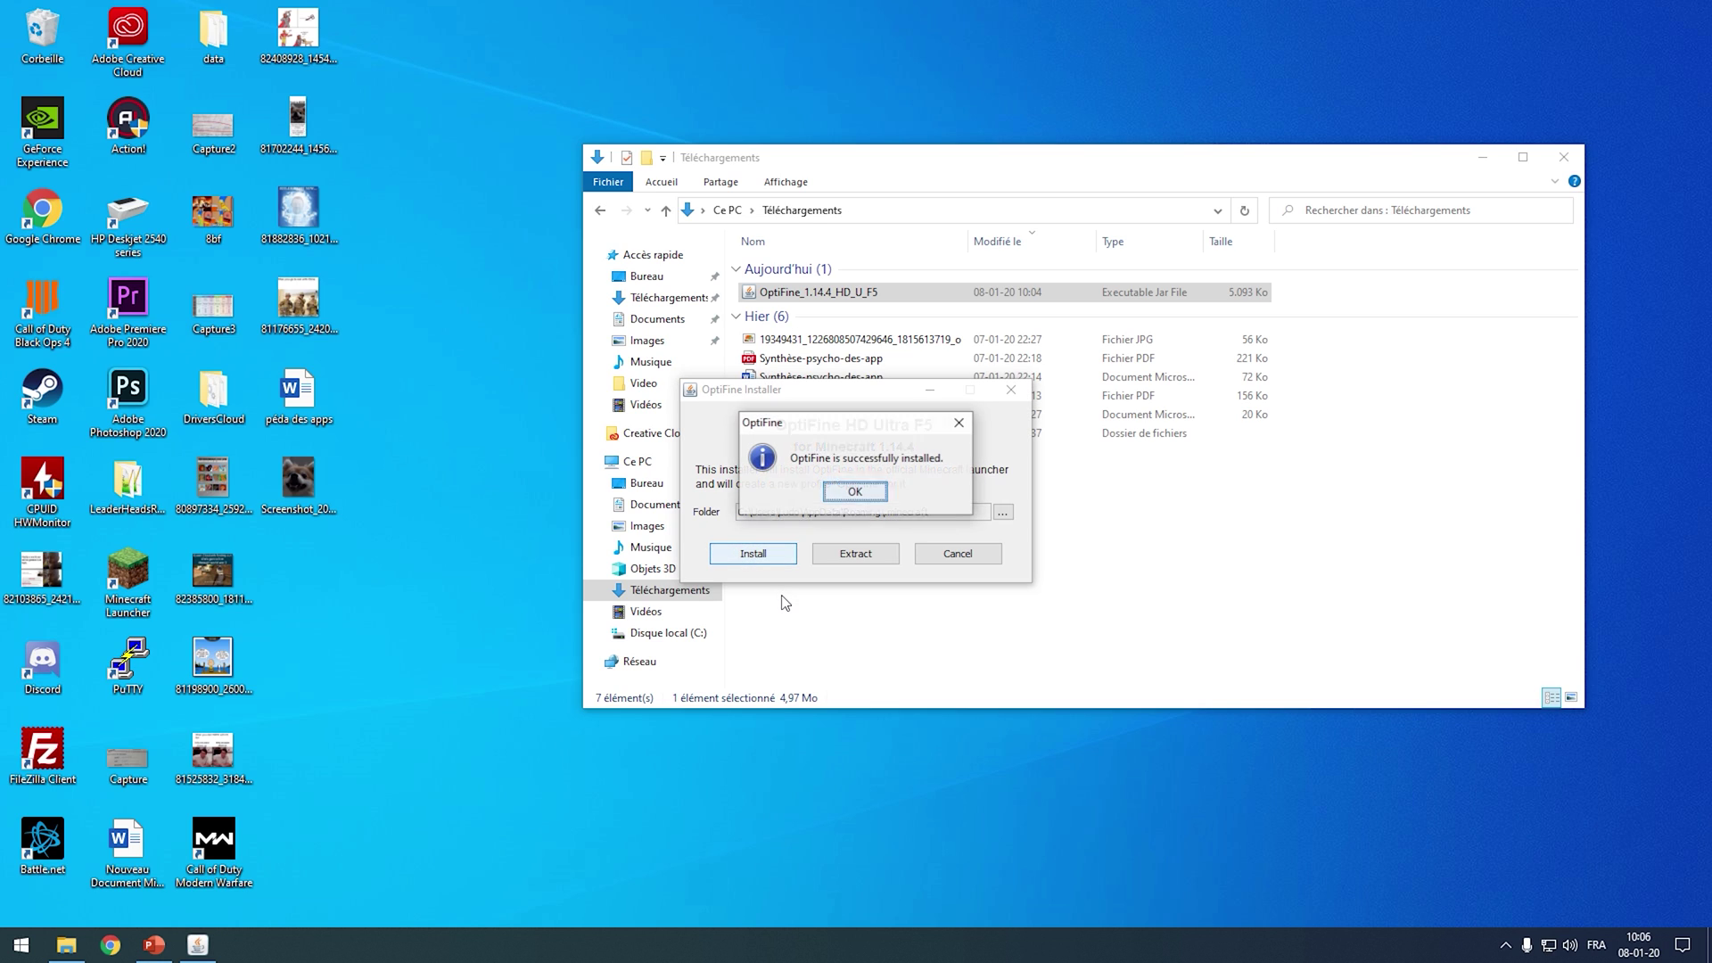
left_click(855, 491)
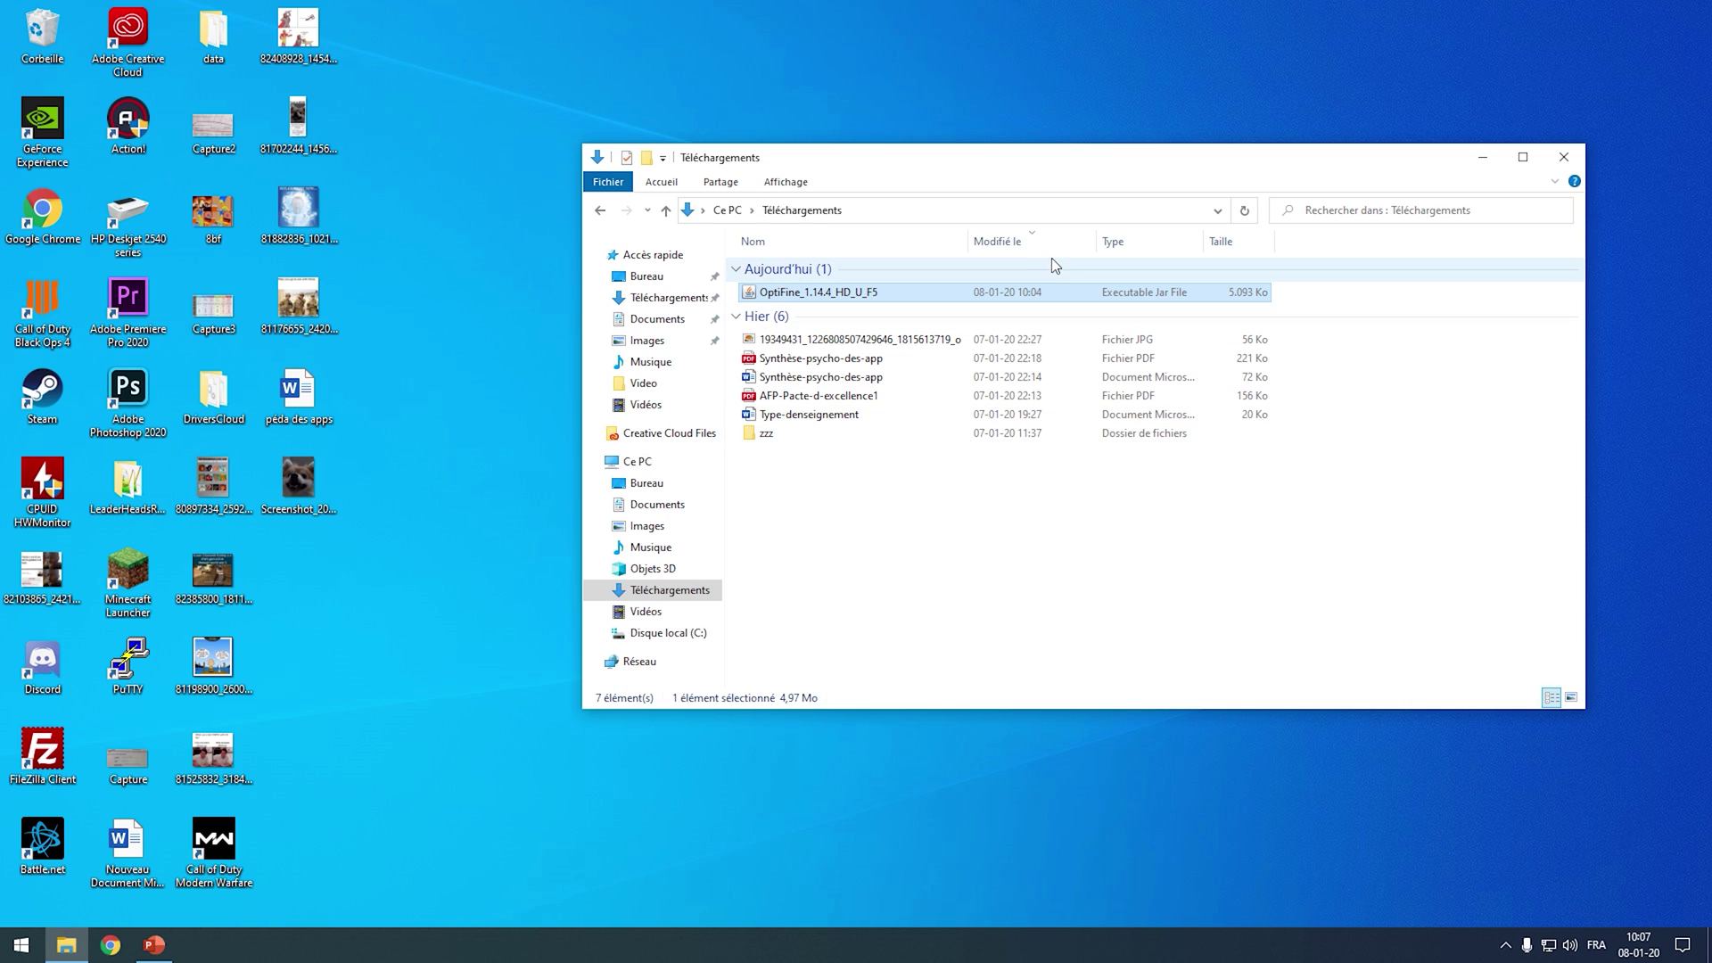
right_click(1001, 292)
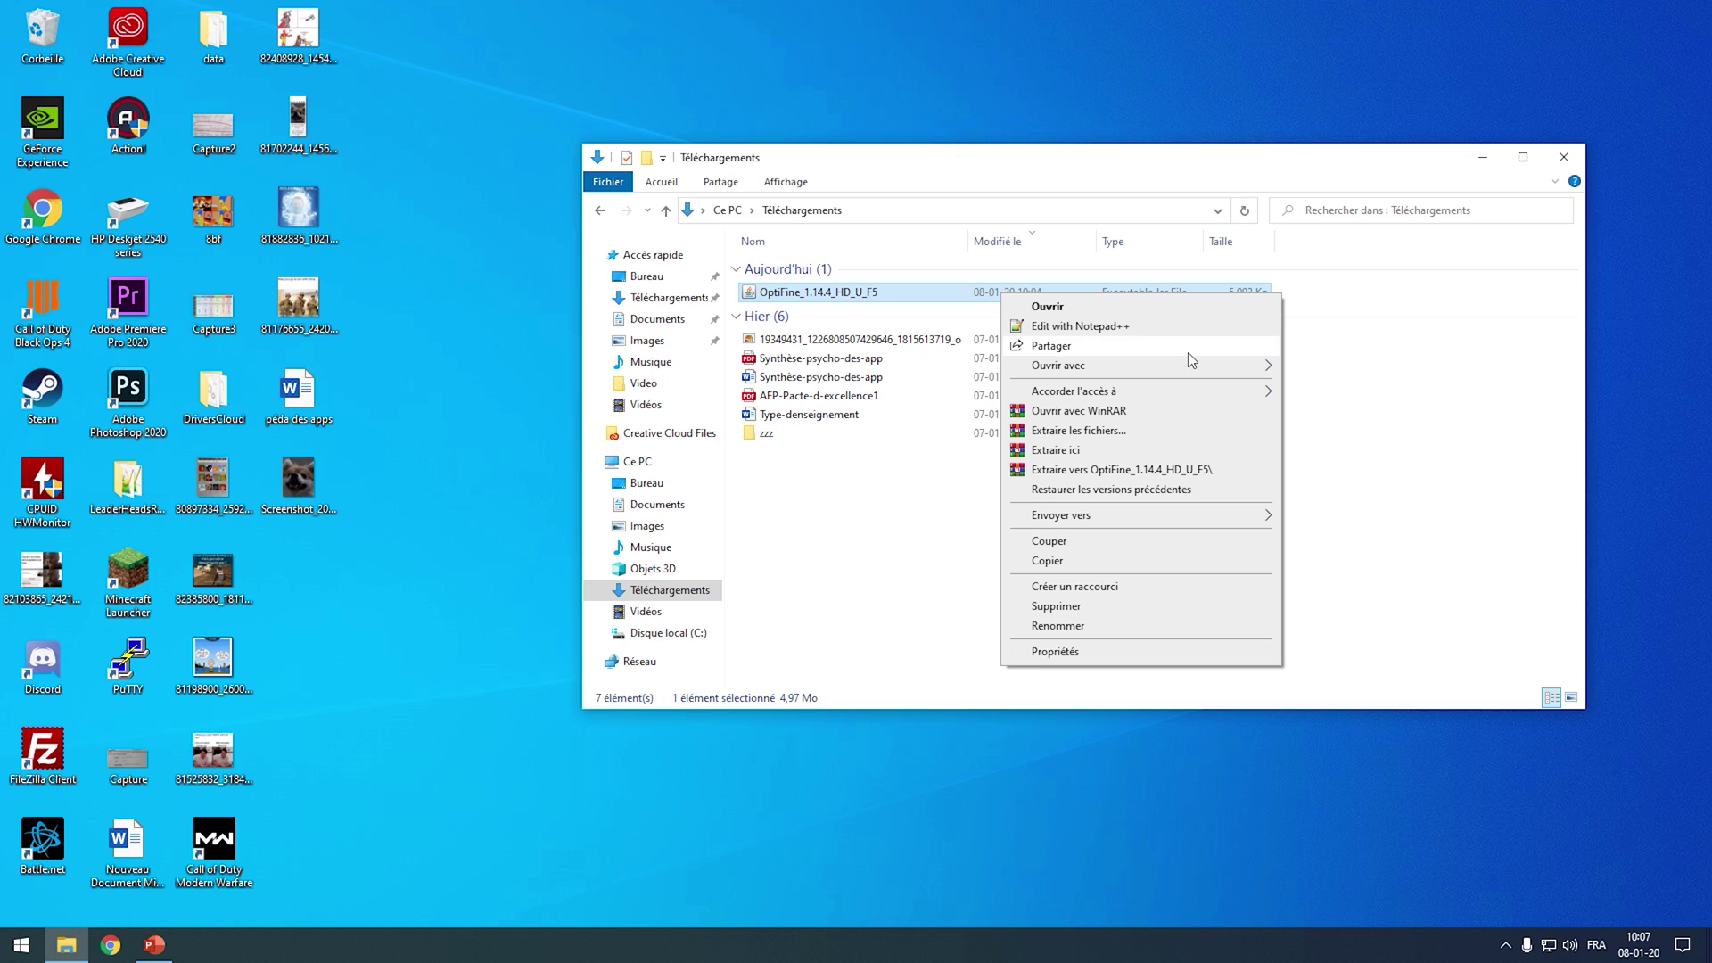
mouse_move(1222, 366)
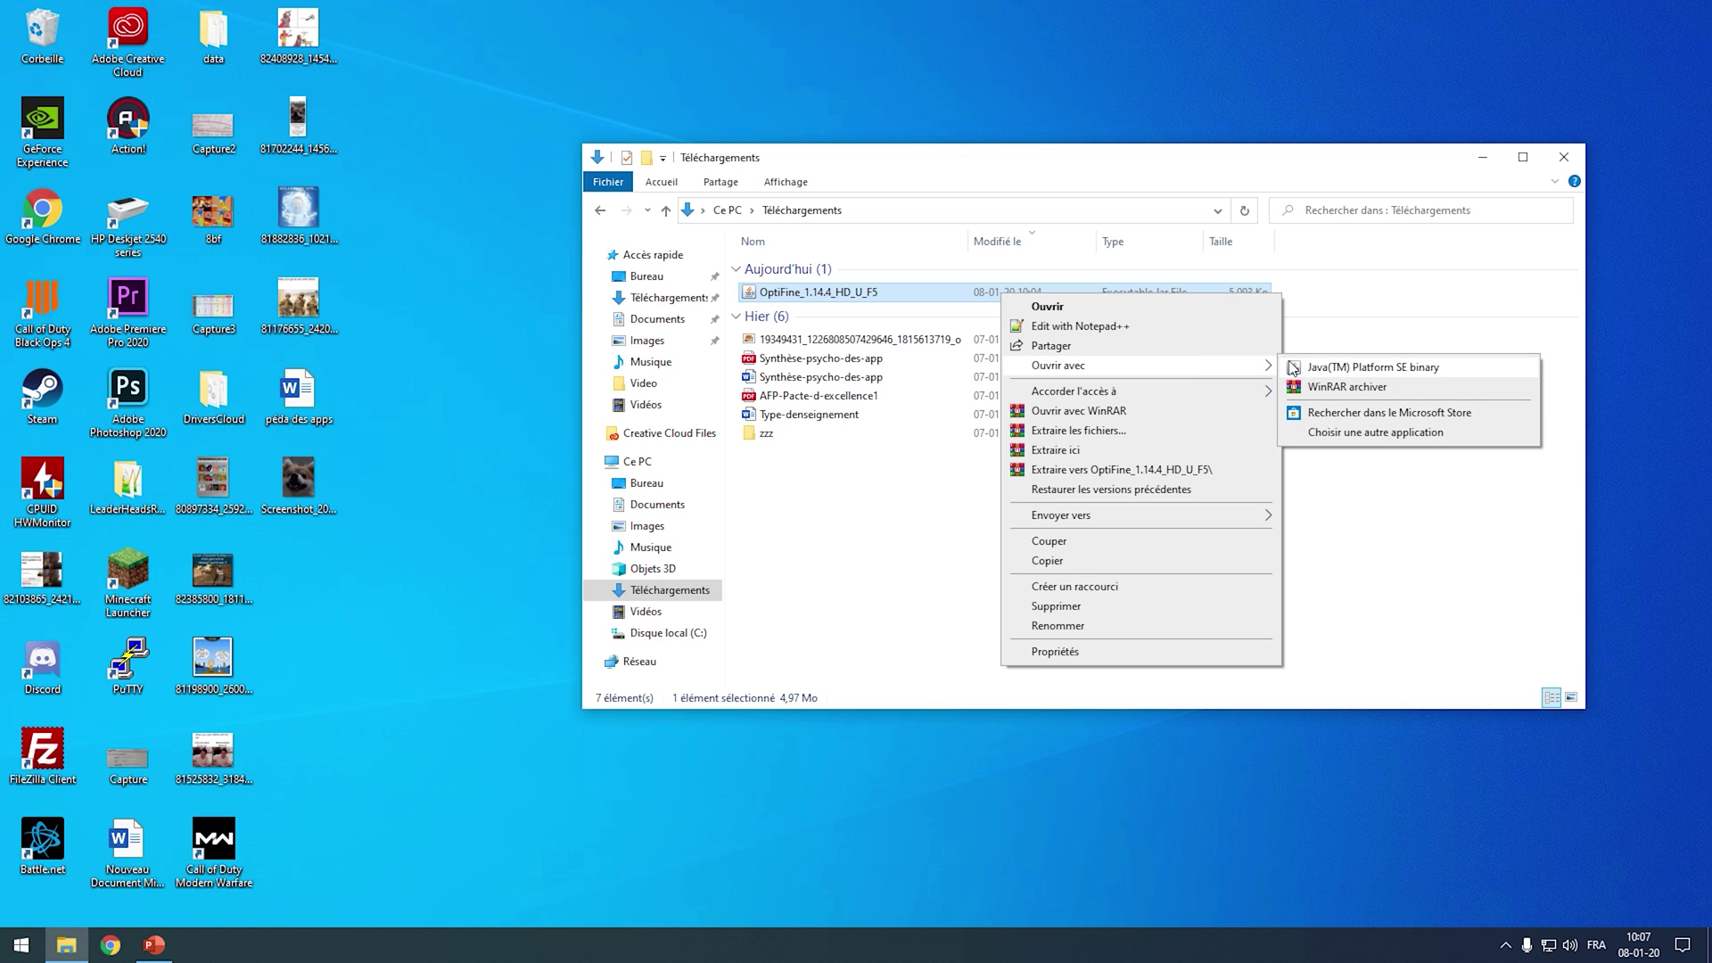
left_click(1425, 606)
left_click(1424, 605)
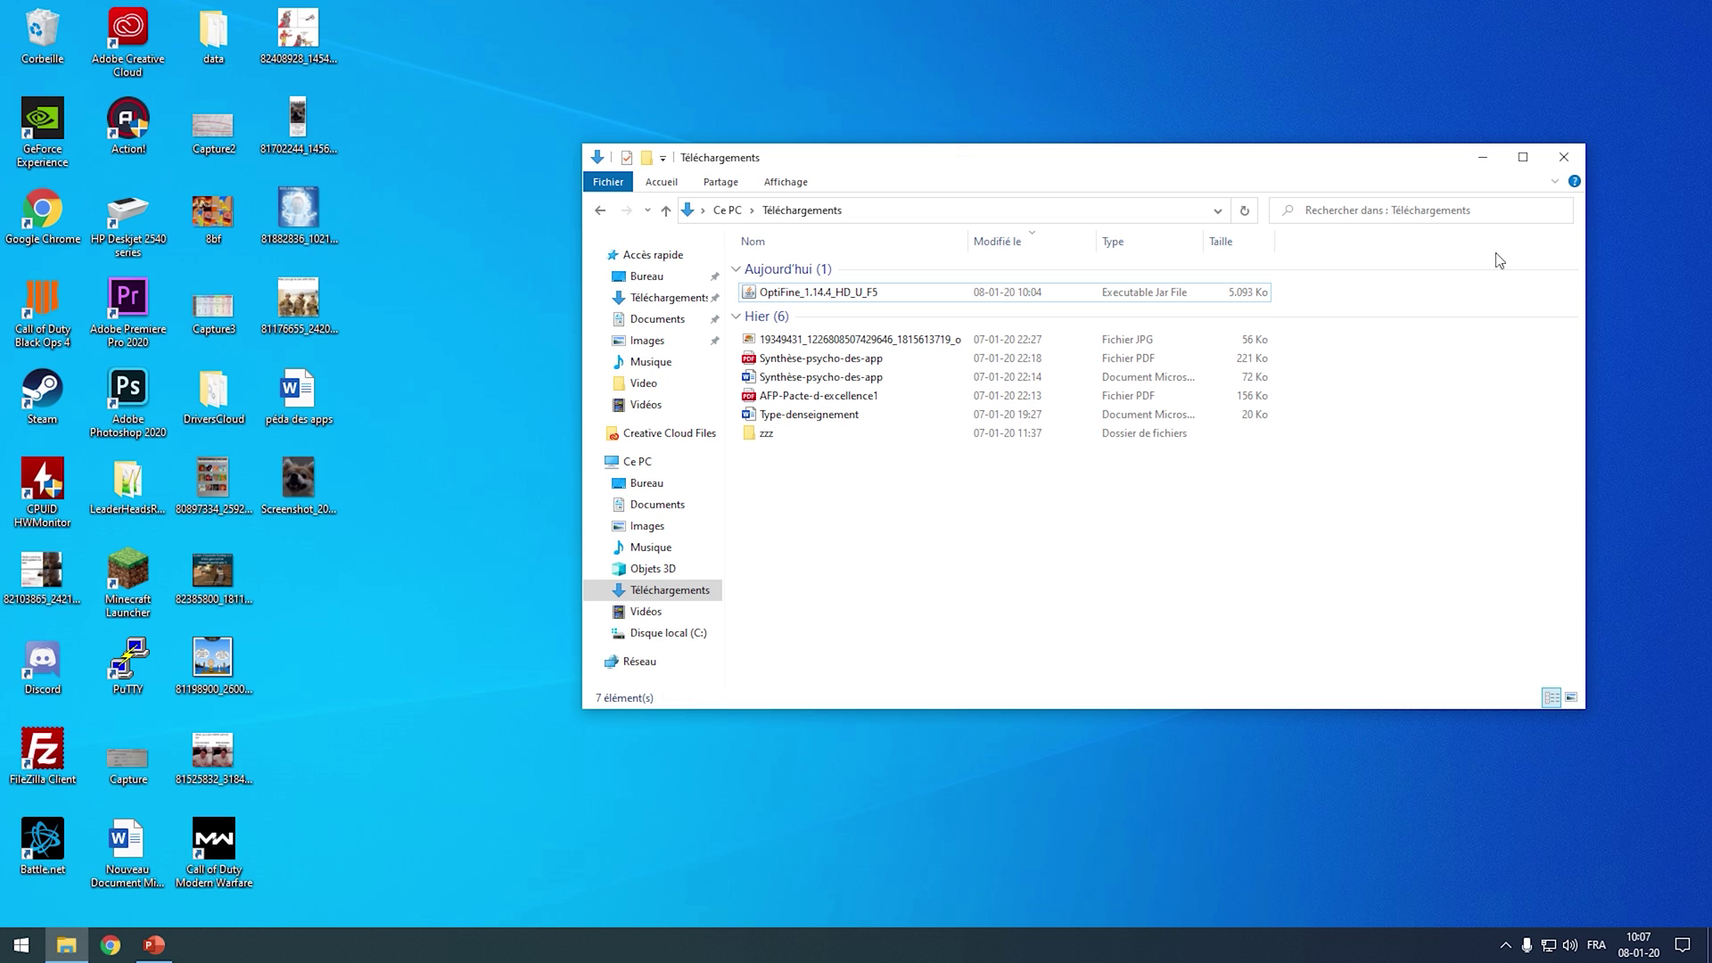
Step: Close the Téléchargements folder, switch to Google Chrome, search for "jarfix", and open the Jarfix page on its developer's own site
left_click(1564, 156)
left_click(109, 947)
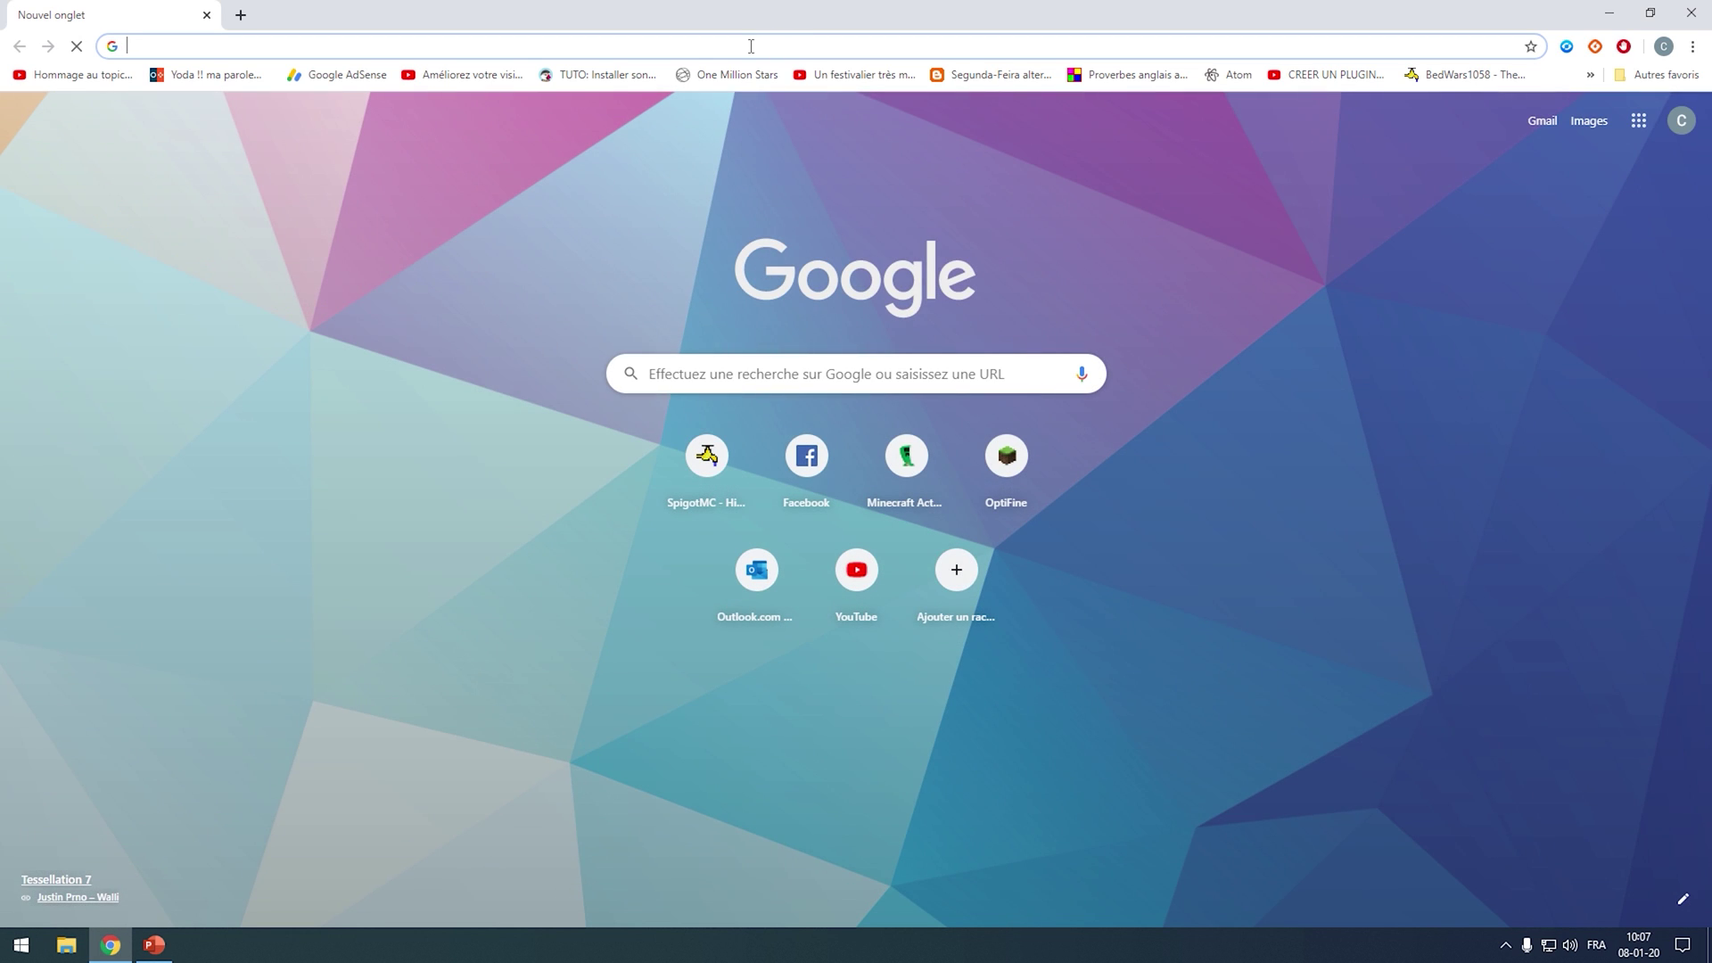
type("jarfix")
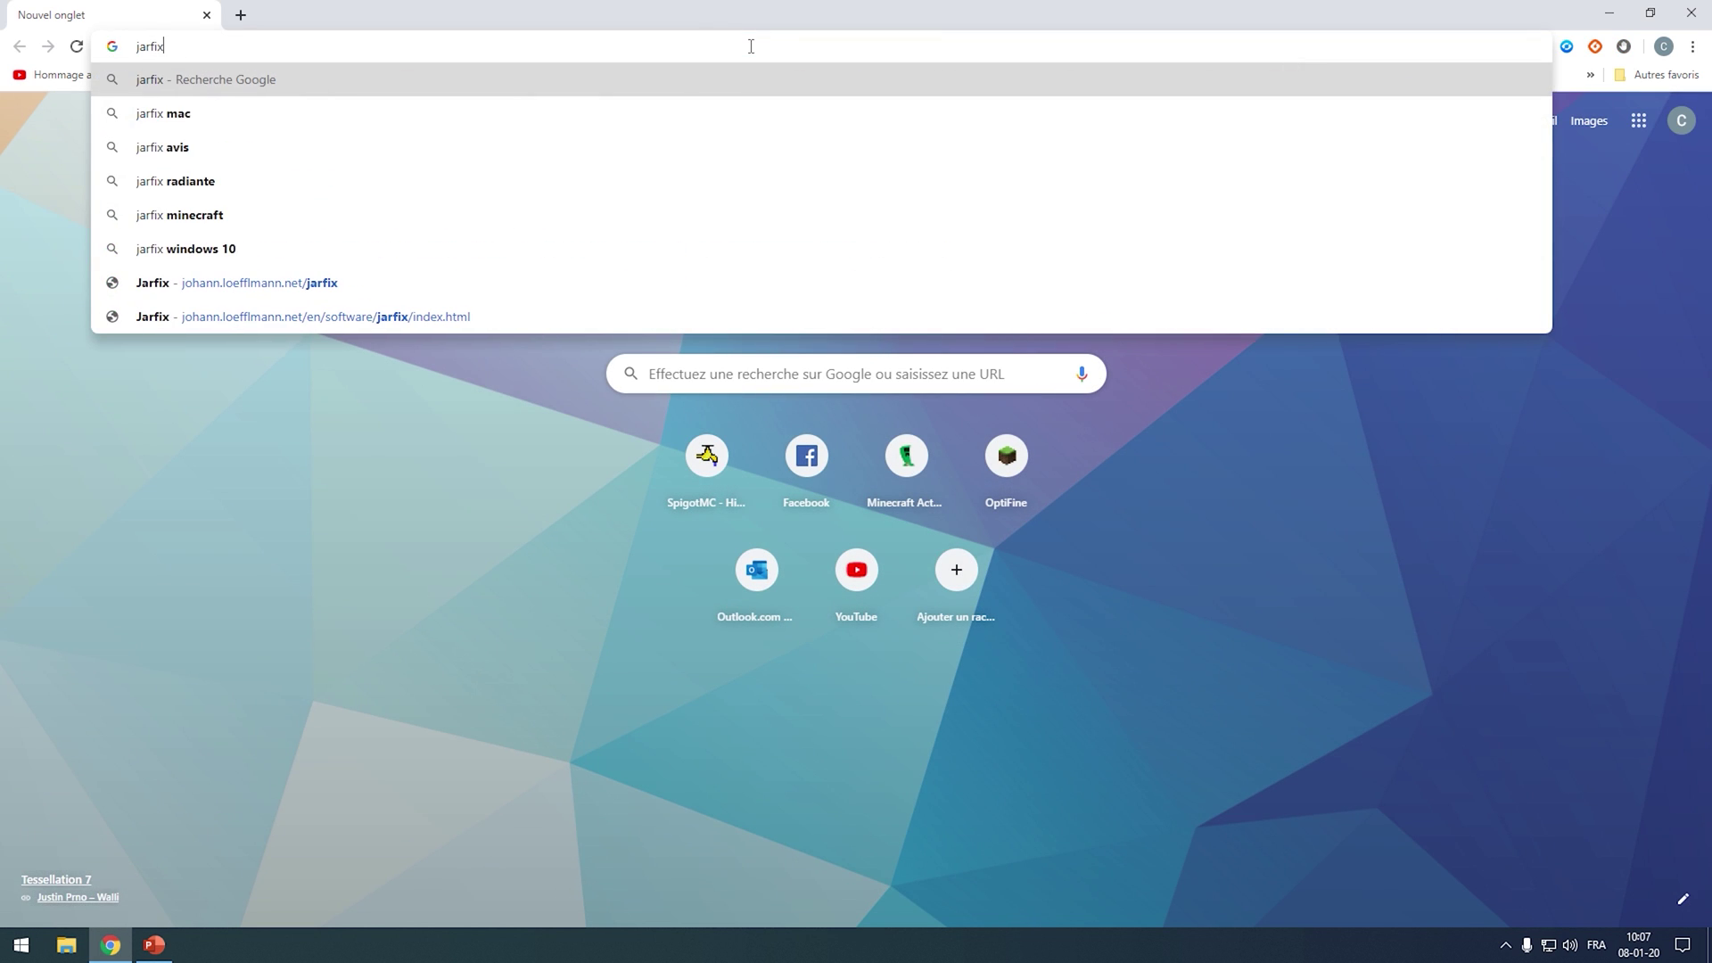
key("Return")
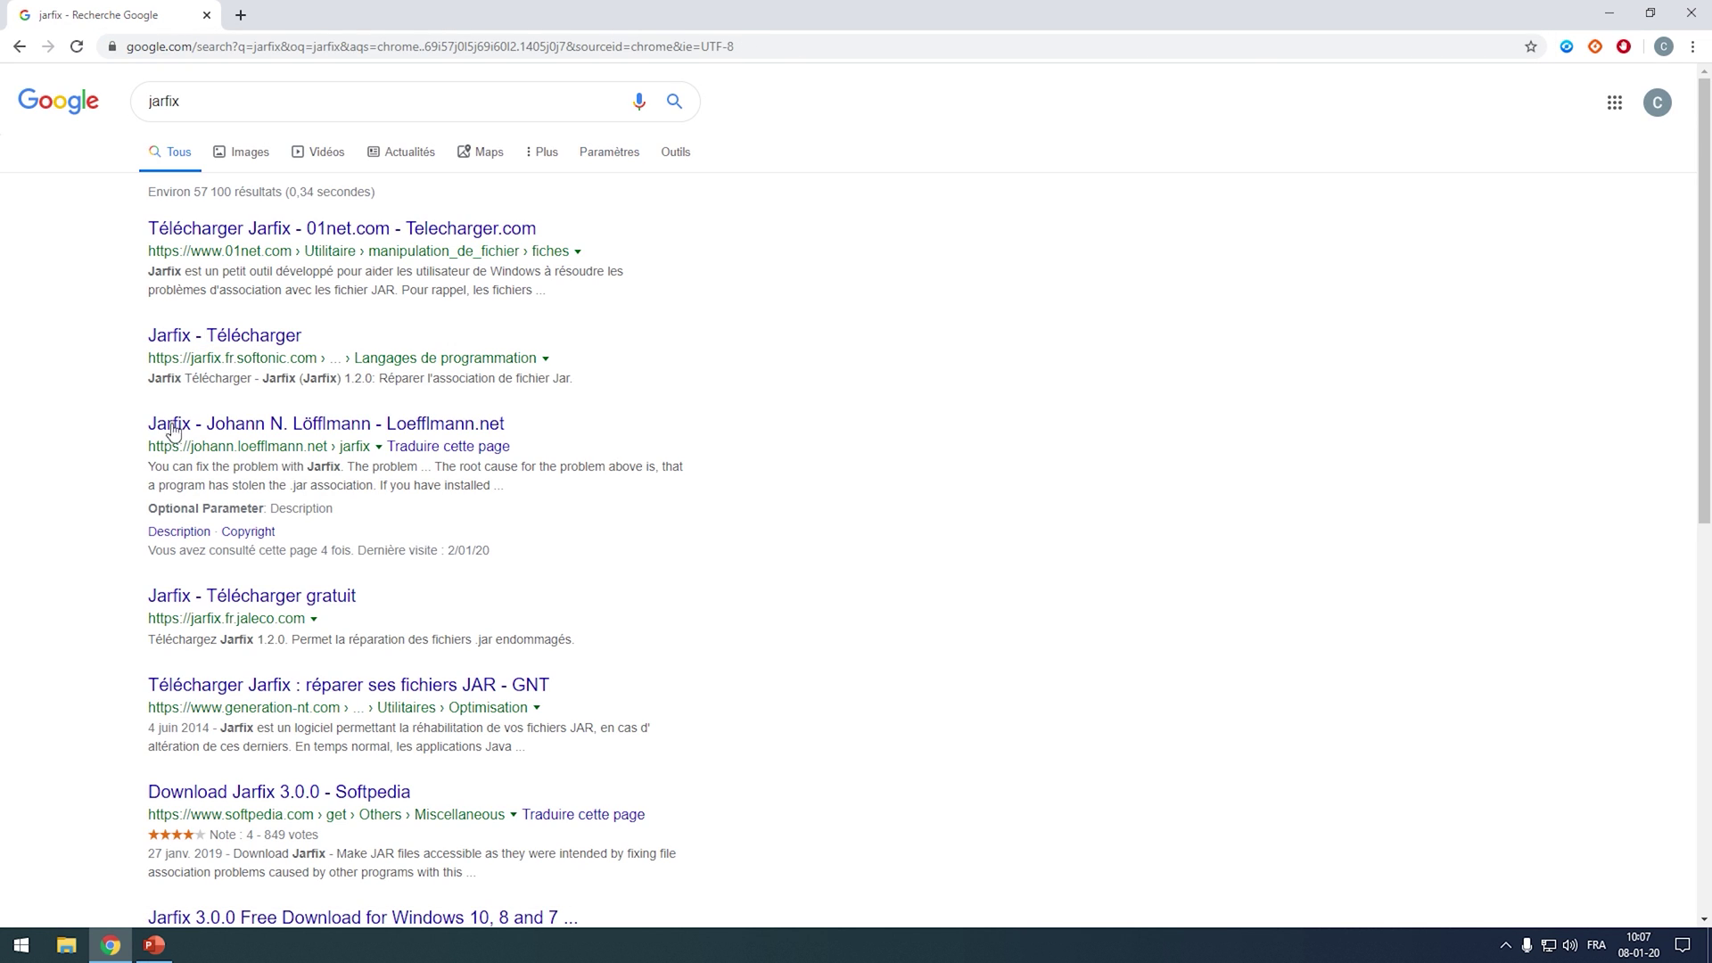
left_click(218, 425)
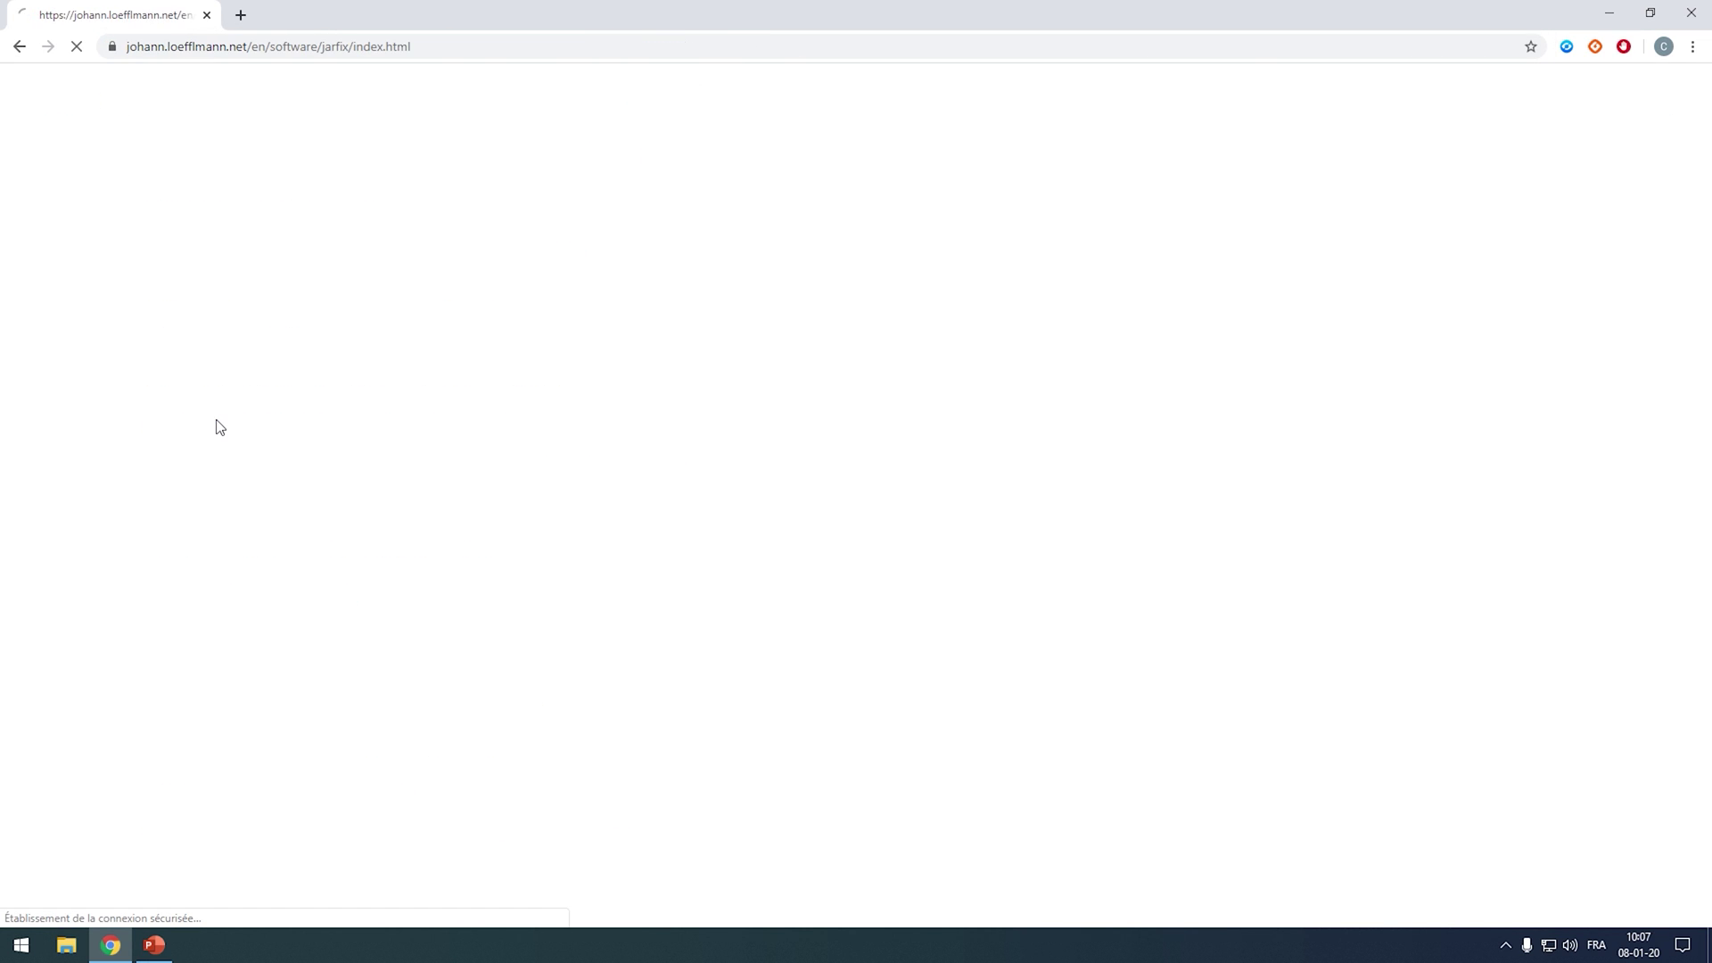
Step: Download jarfix.exe and run it with administrator permission to restore the .jar file association, and dismiss its message
scroll(642, 409, "down", 3)
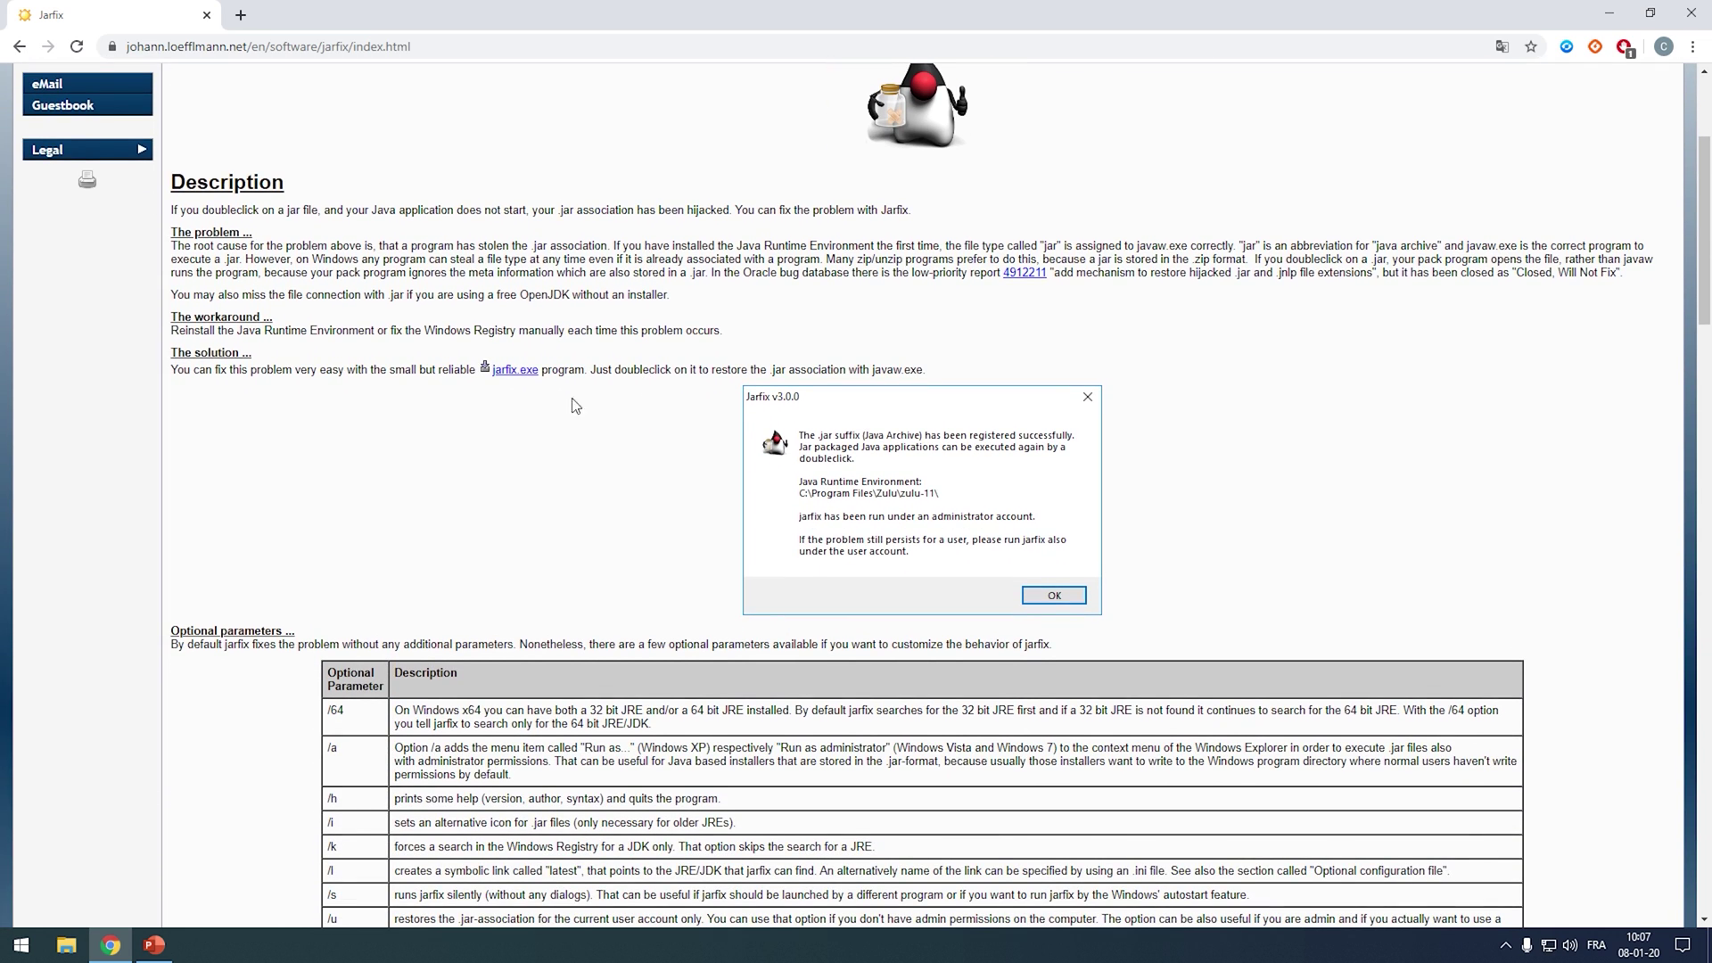
left_click(507, 376)
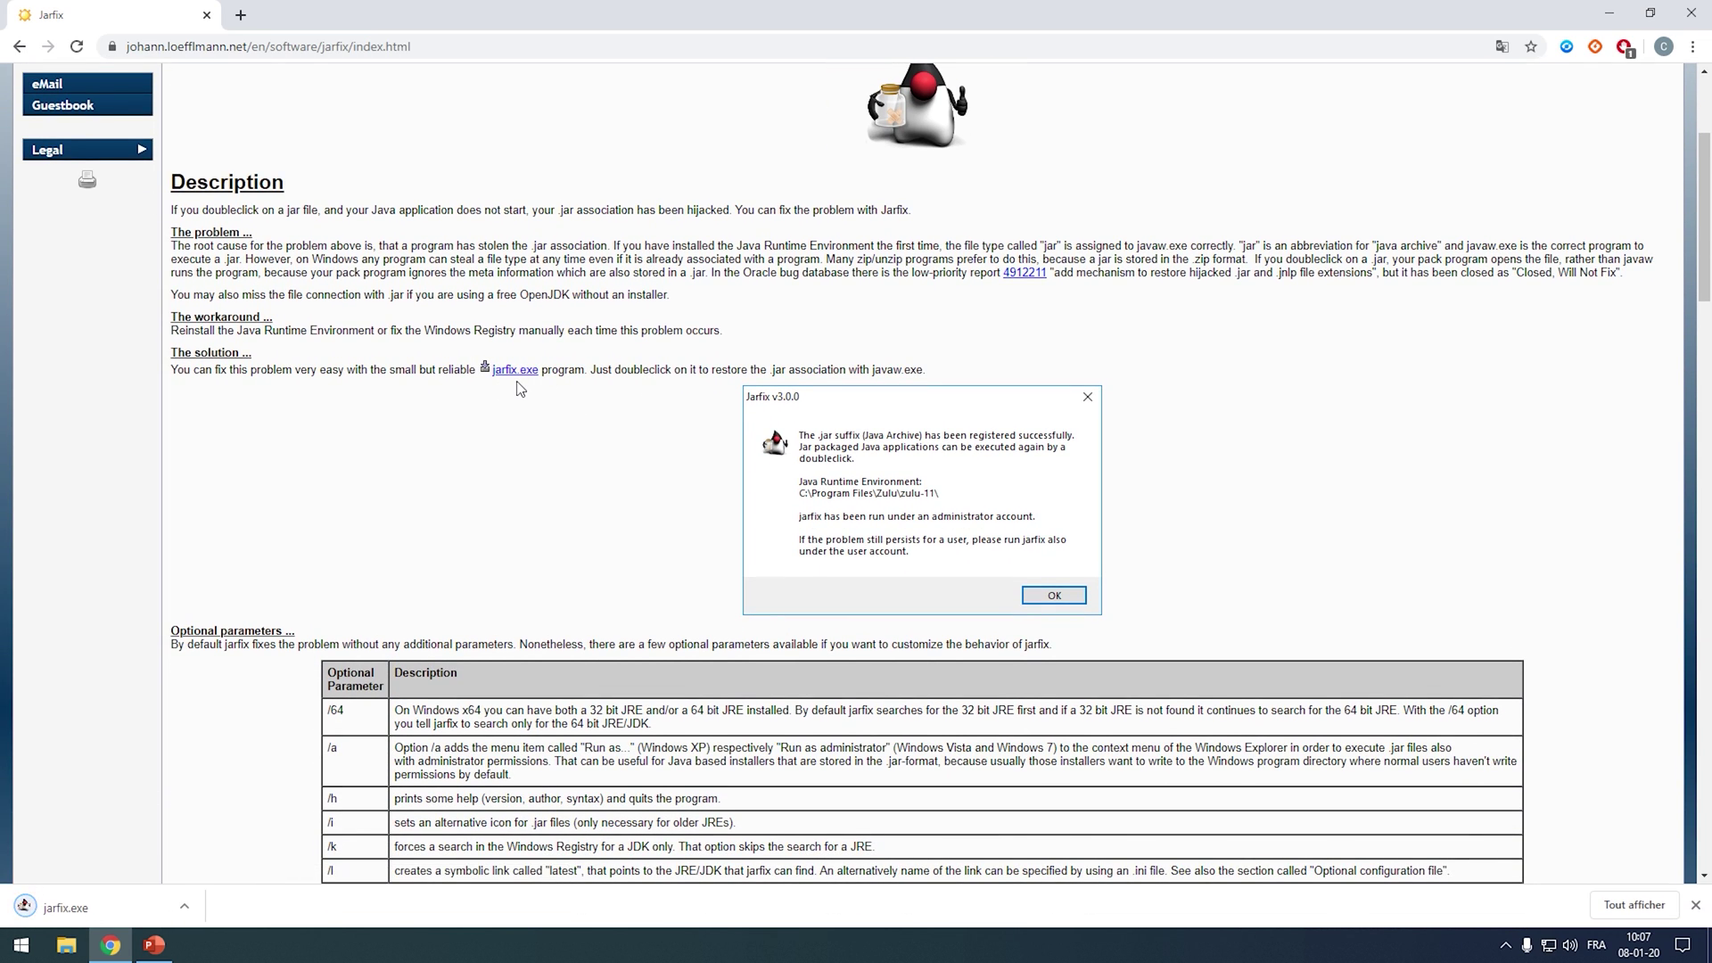
left_click(91, 904)
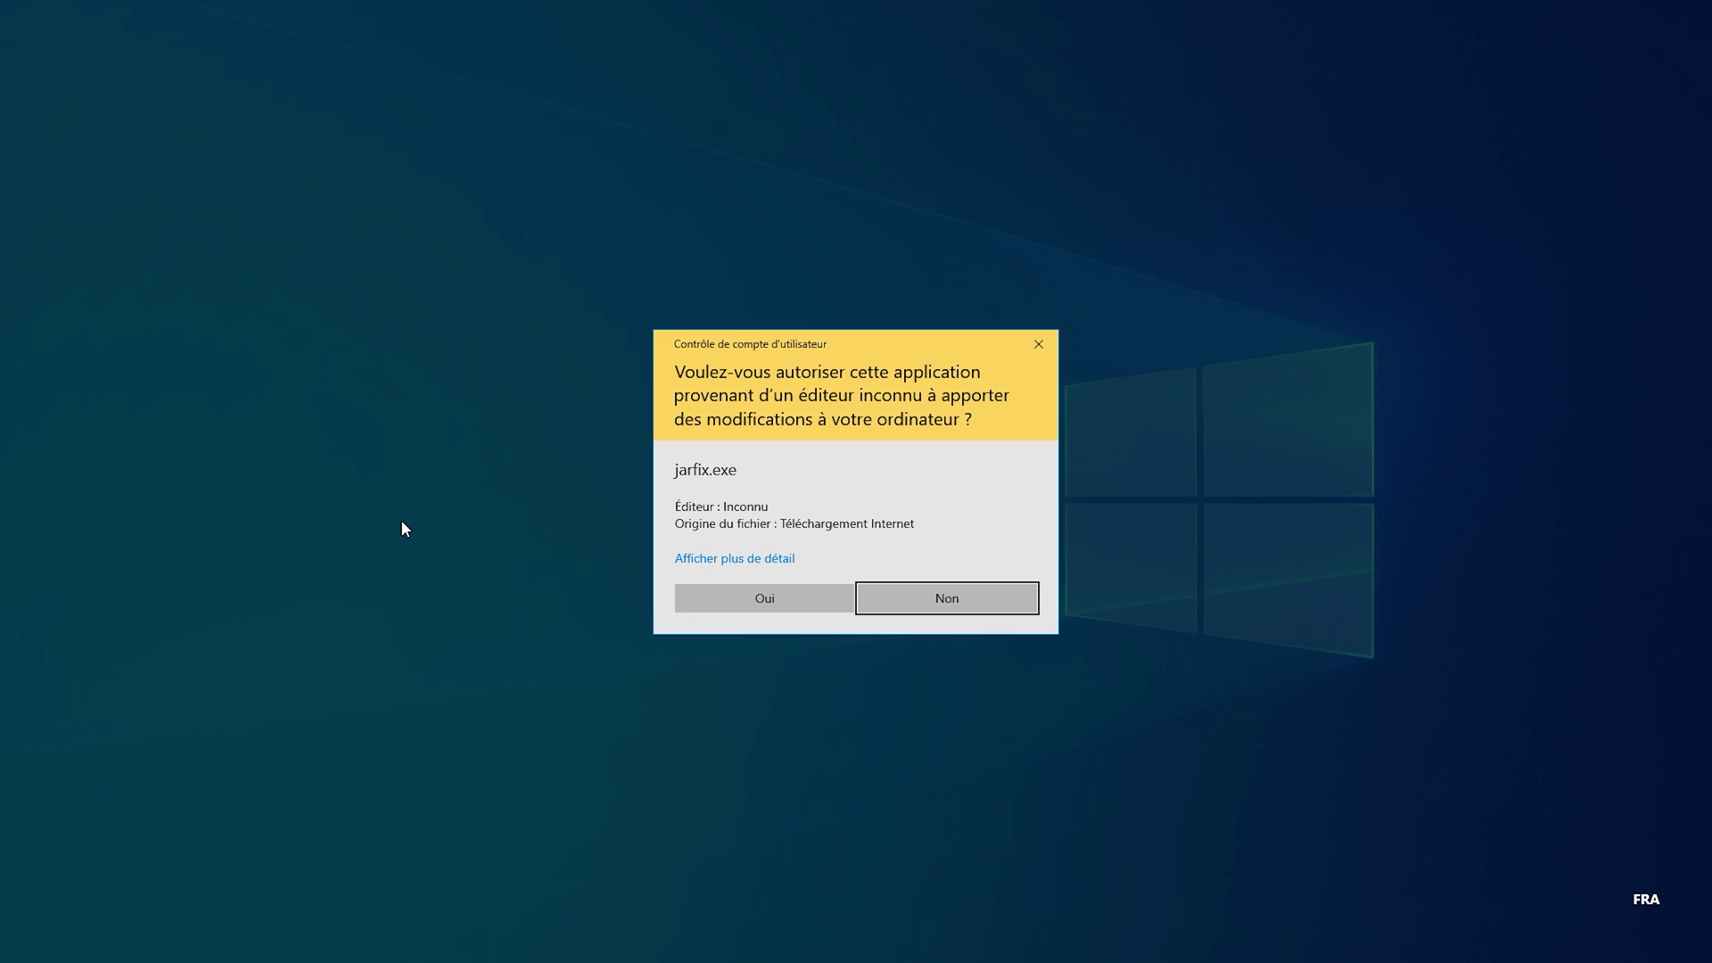
left_click(760, 601)
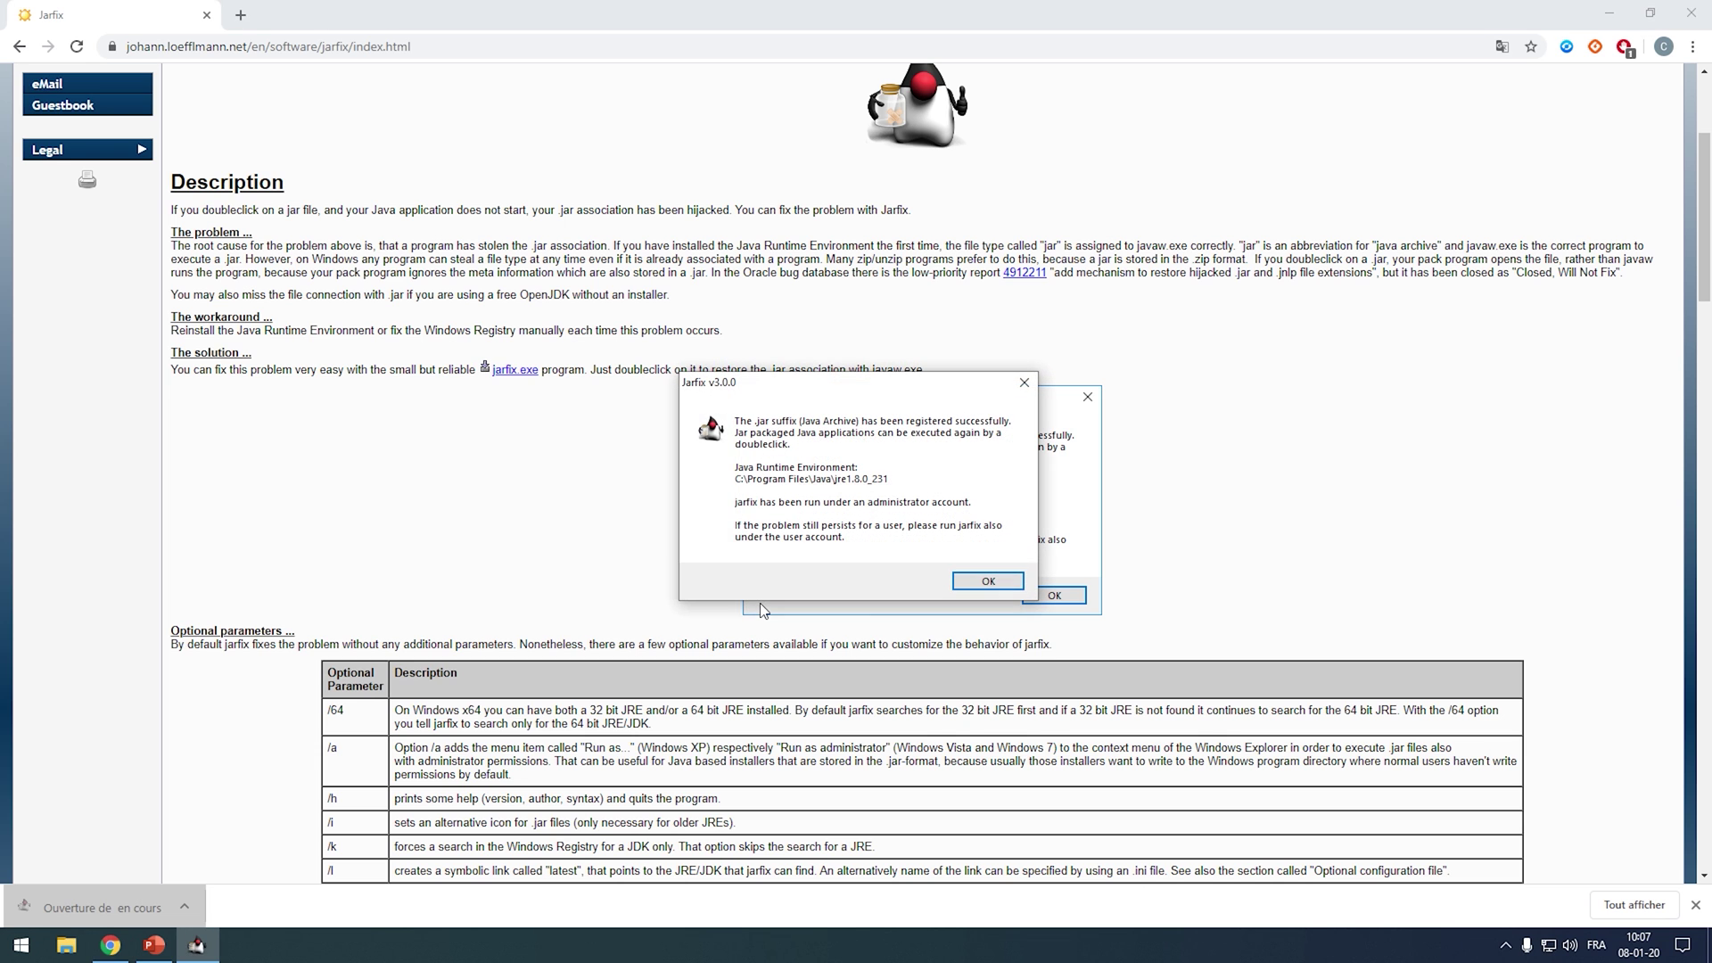
left_click(976, 578)
Step: Test the .jar association by opening OptiFine_1.14.4_HD_U_F5 directly from the Téléchargements folder, and close the installer and the folder
key("super+d")
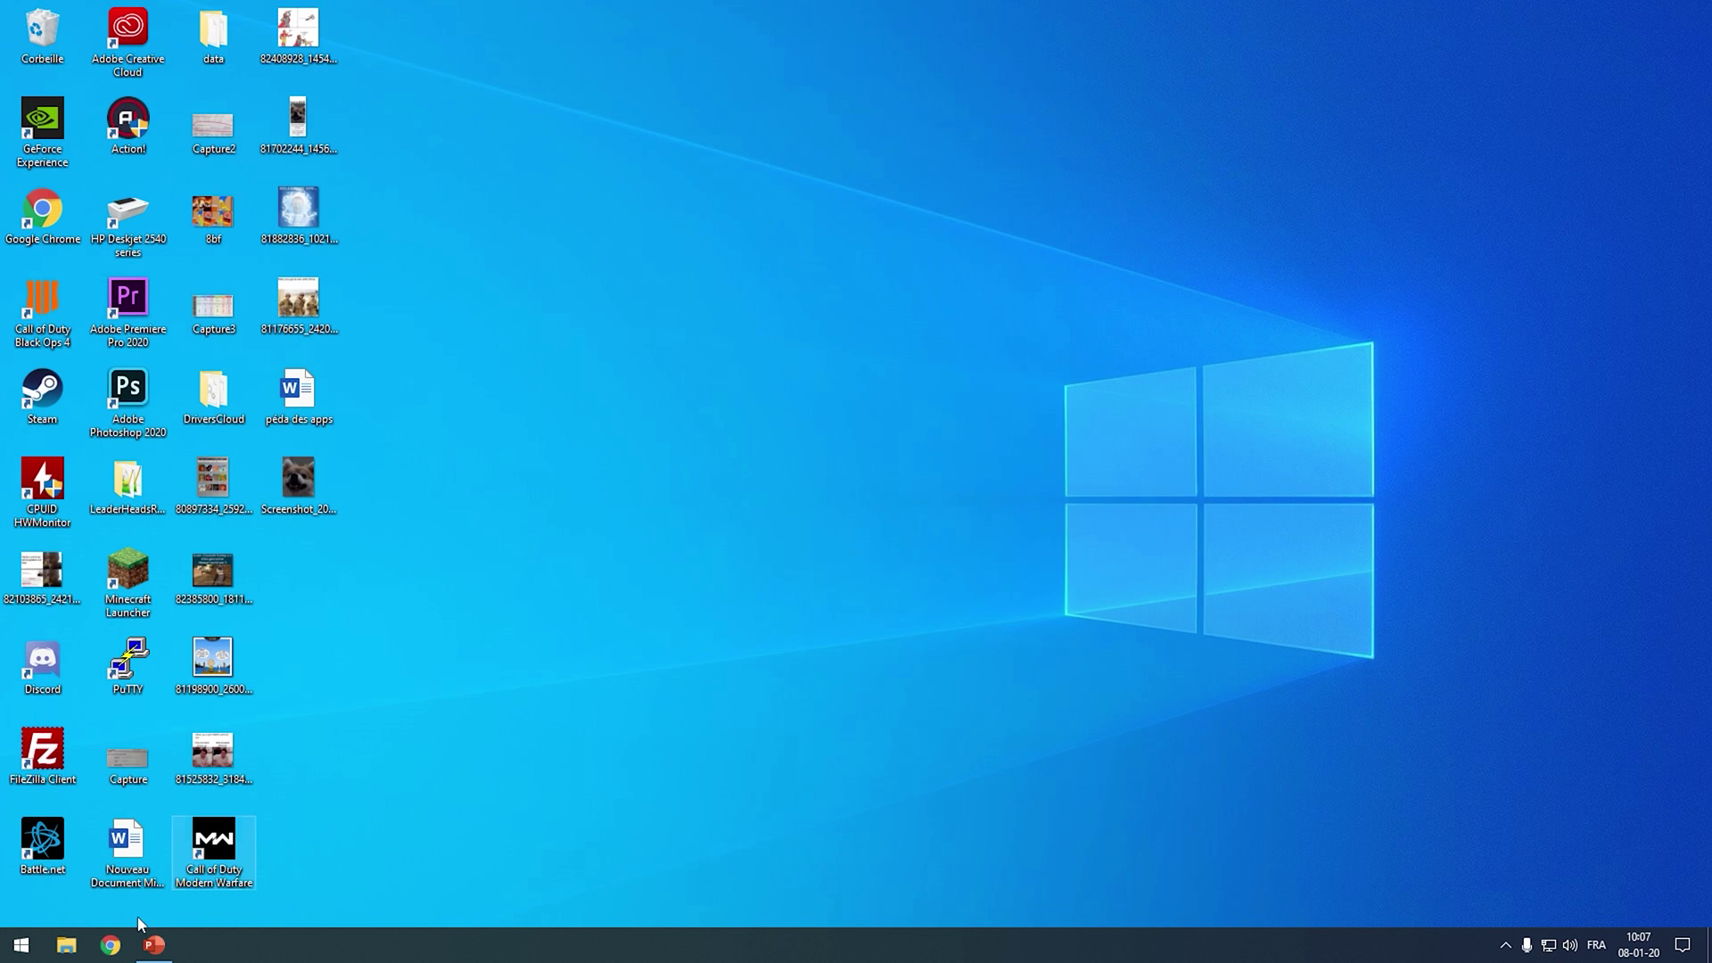
left_click(66, 944)
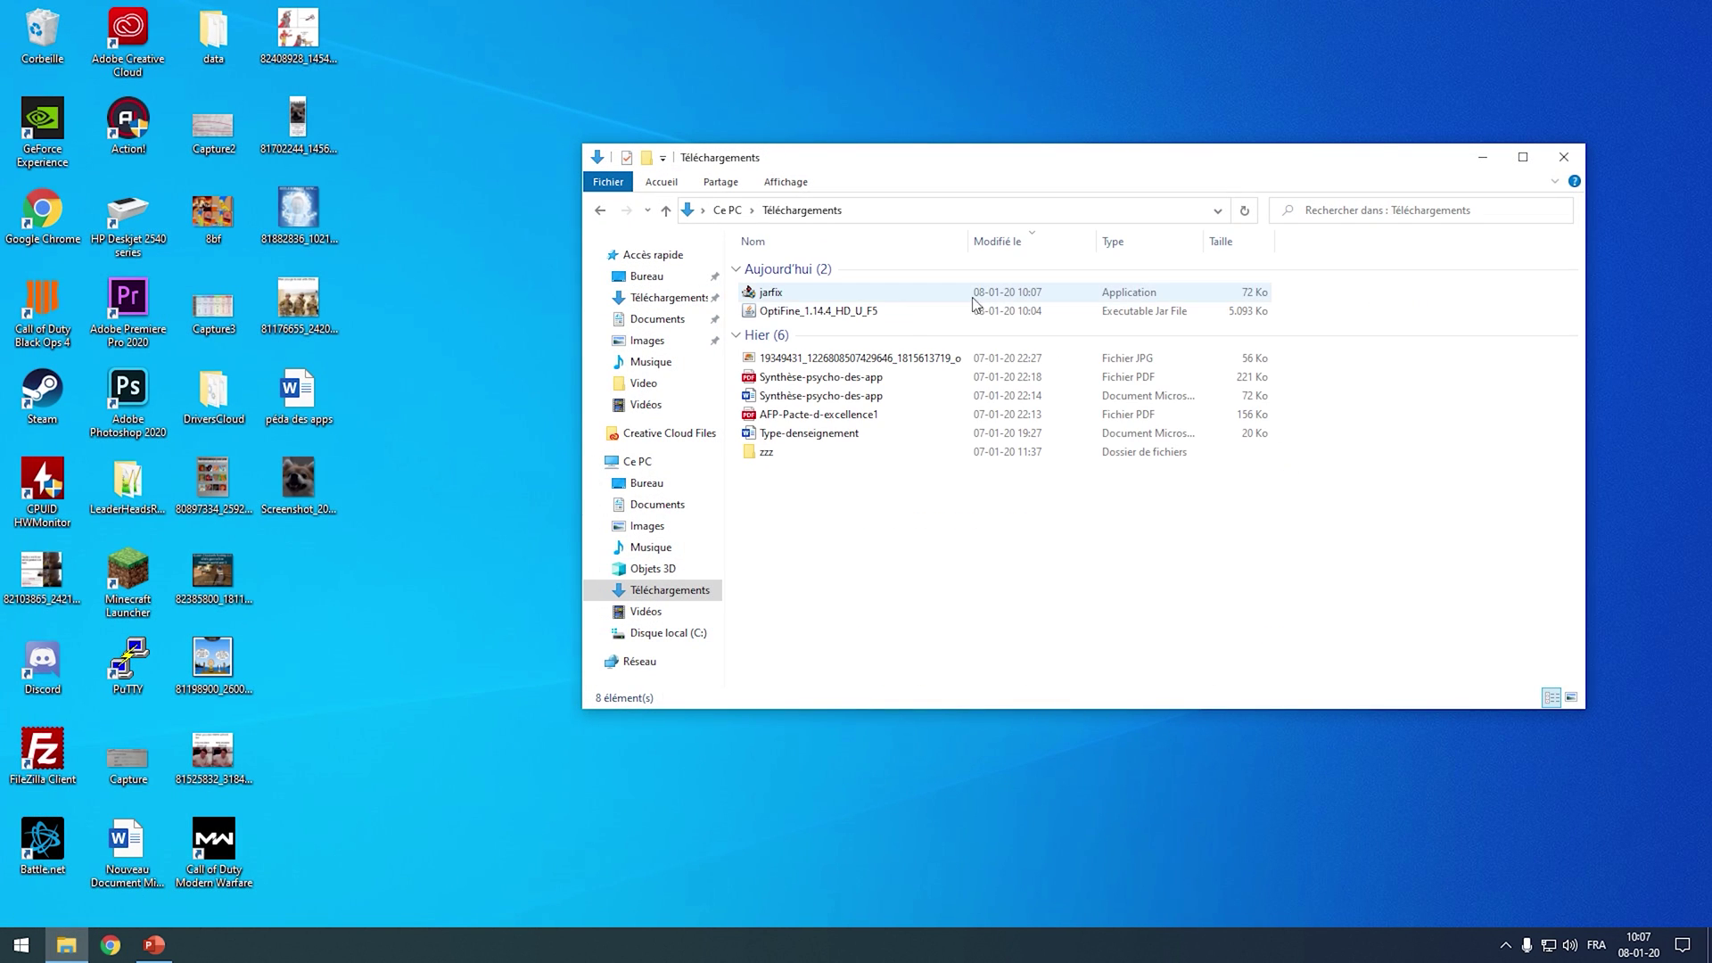
double_click(883, 310)
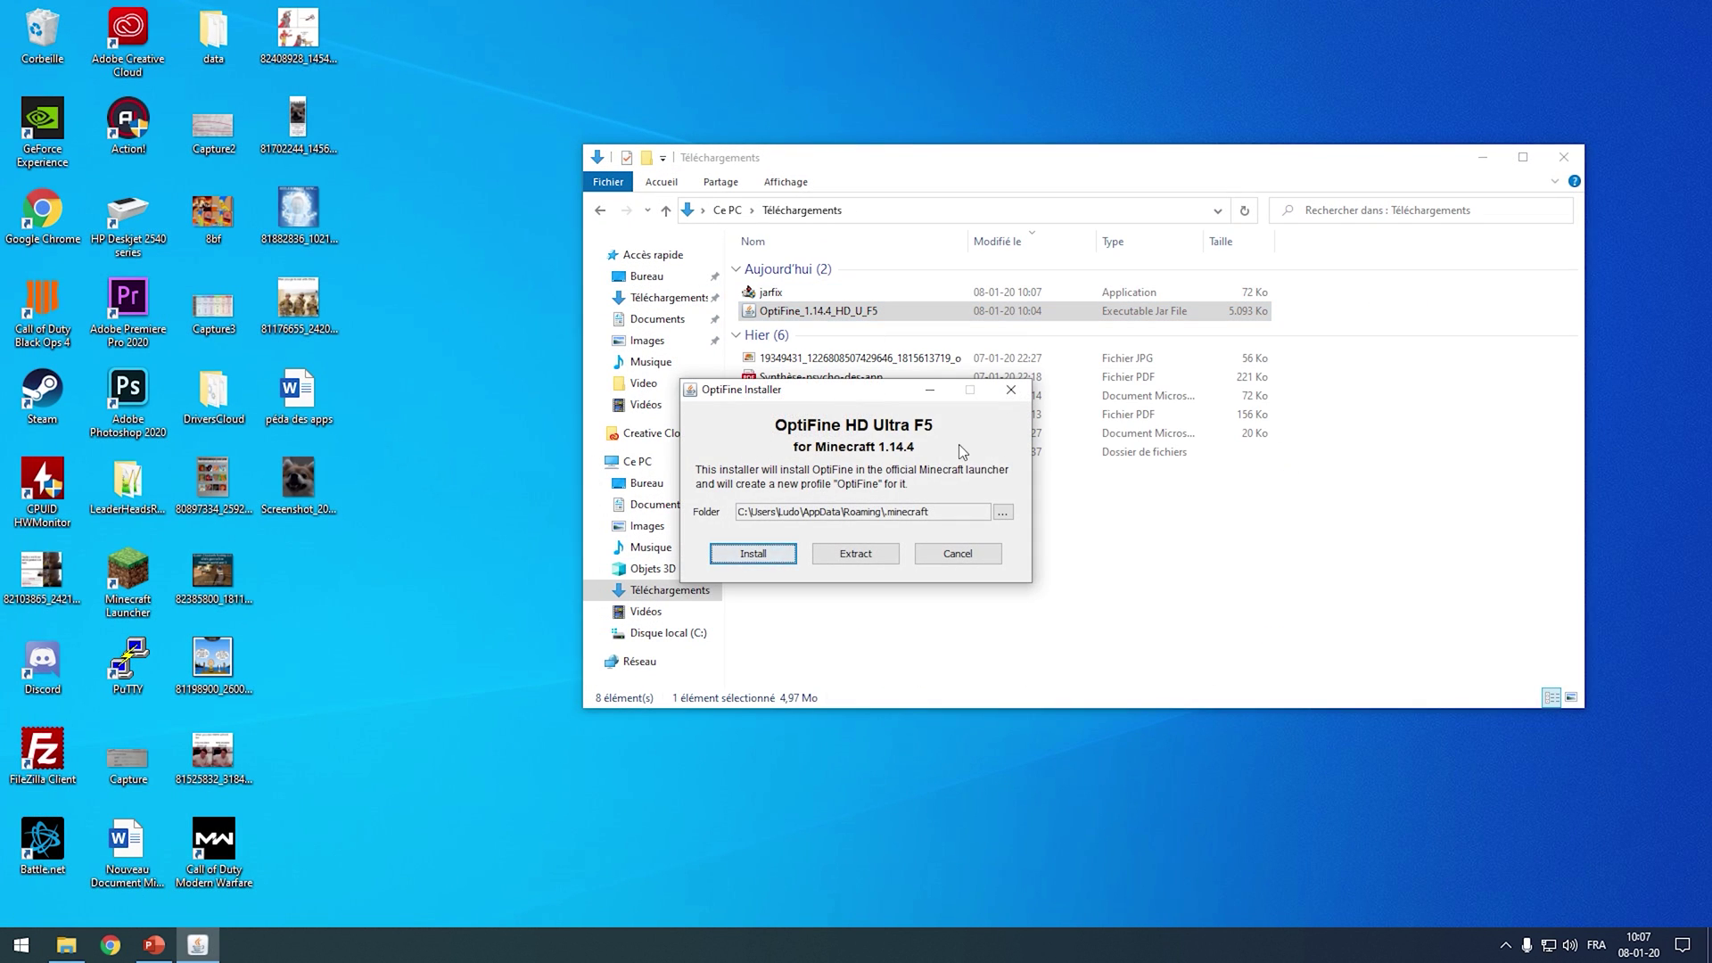
left_click(1011, 389)
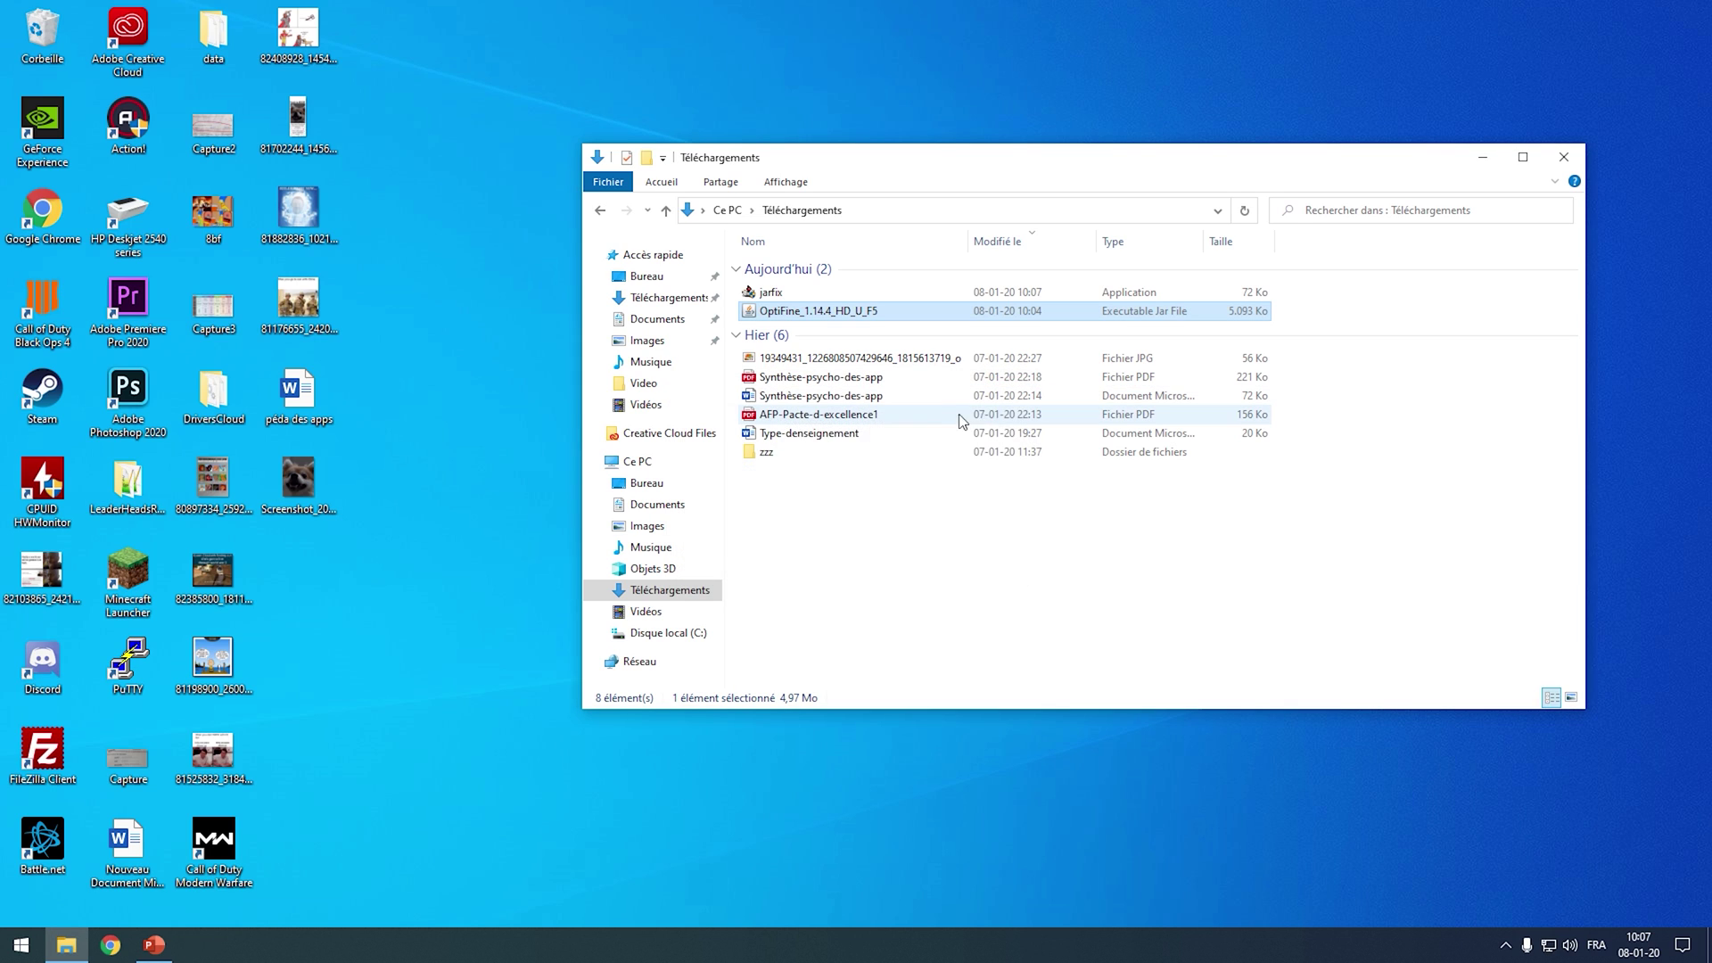
left_click(1571, 164)
Step: Open Mise à jour et sécurité in the Windows settings and start a search for updates in Windows Update
left_click(22, 945)
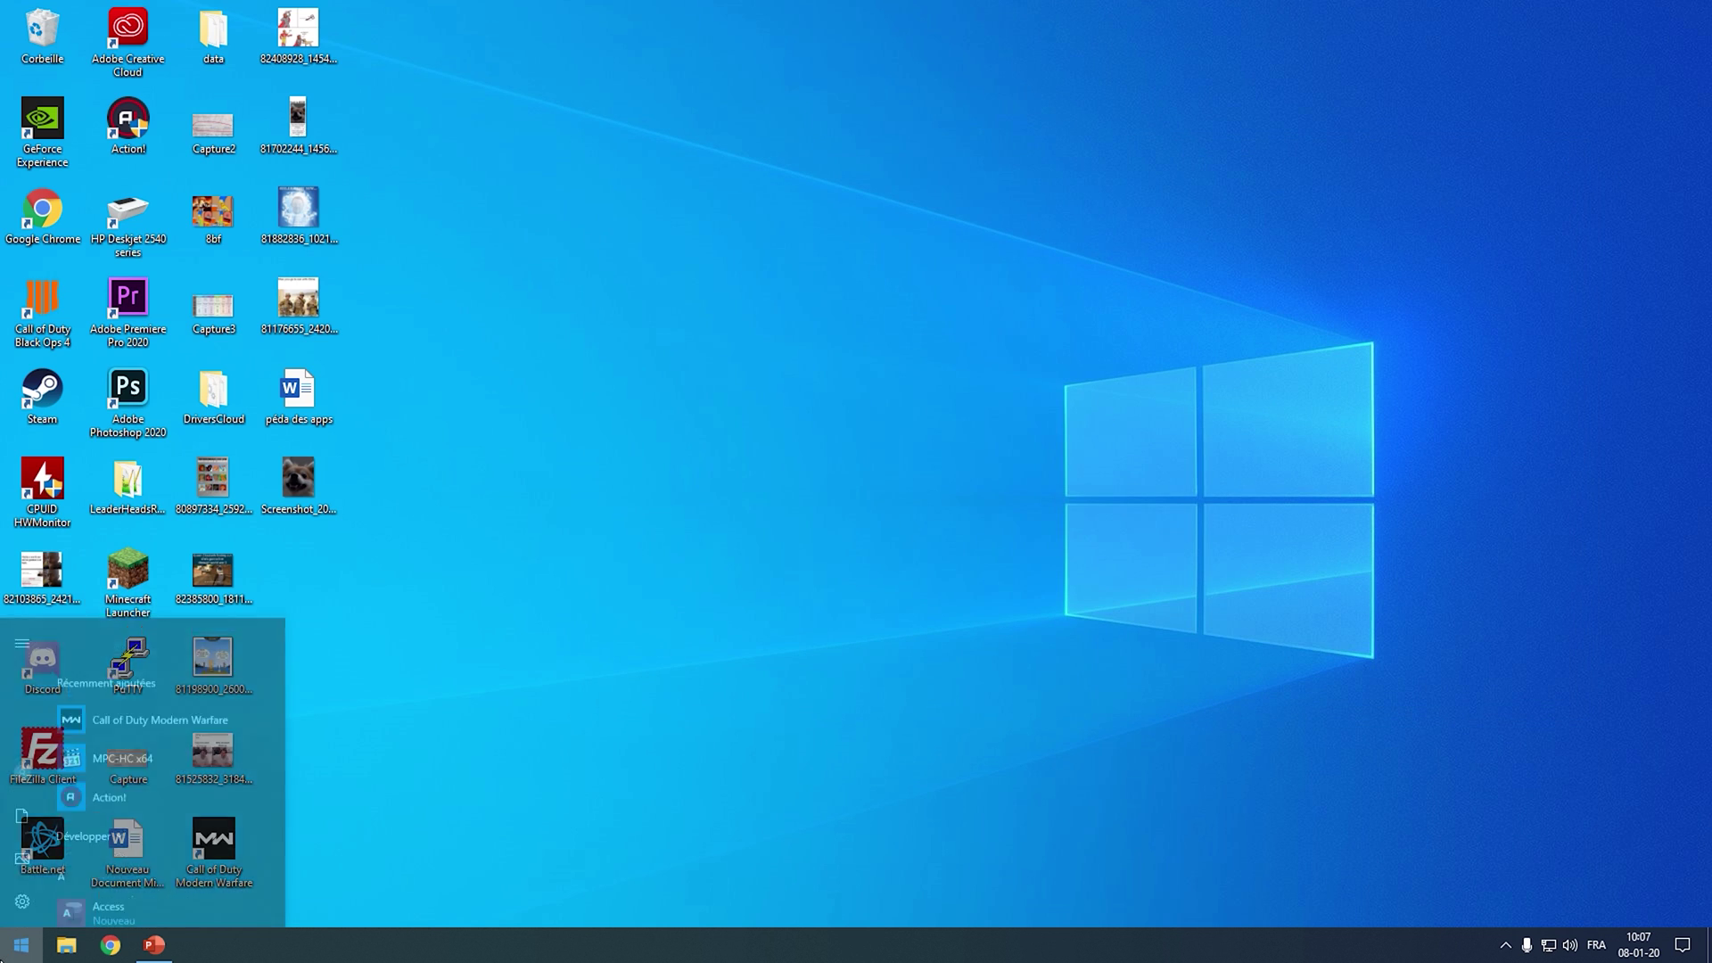
left_click(24, 871)
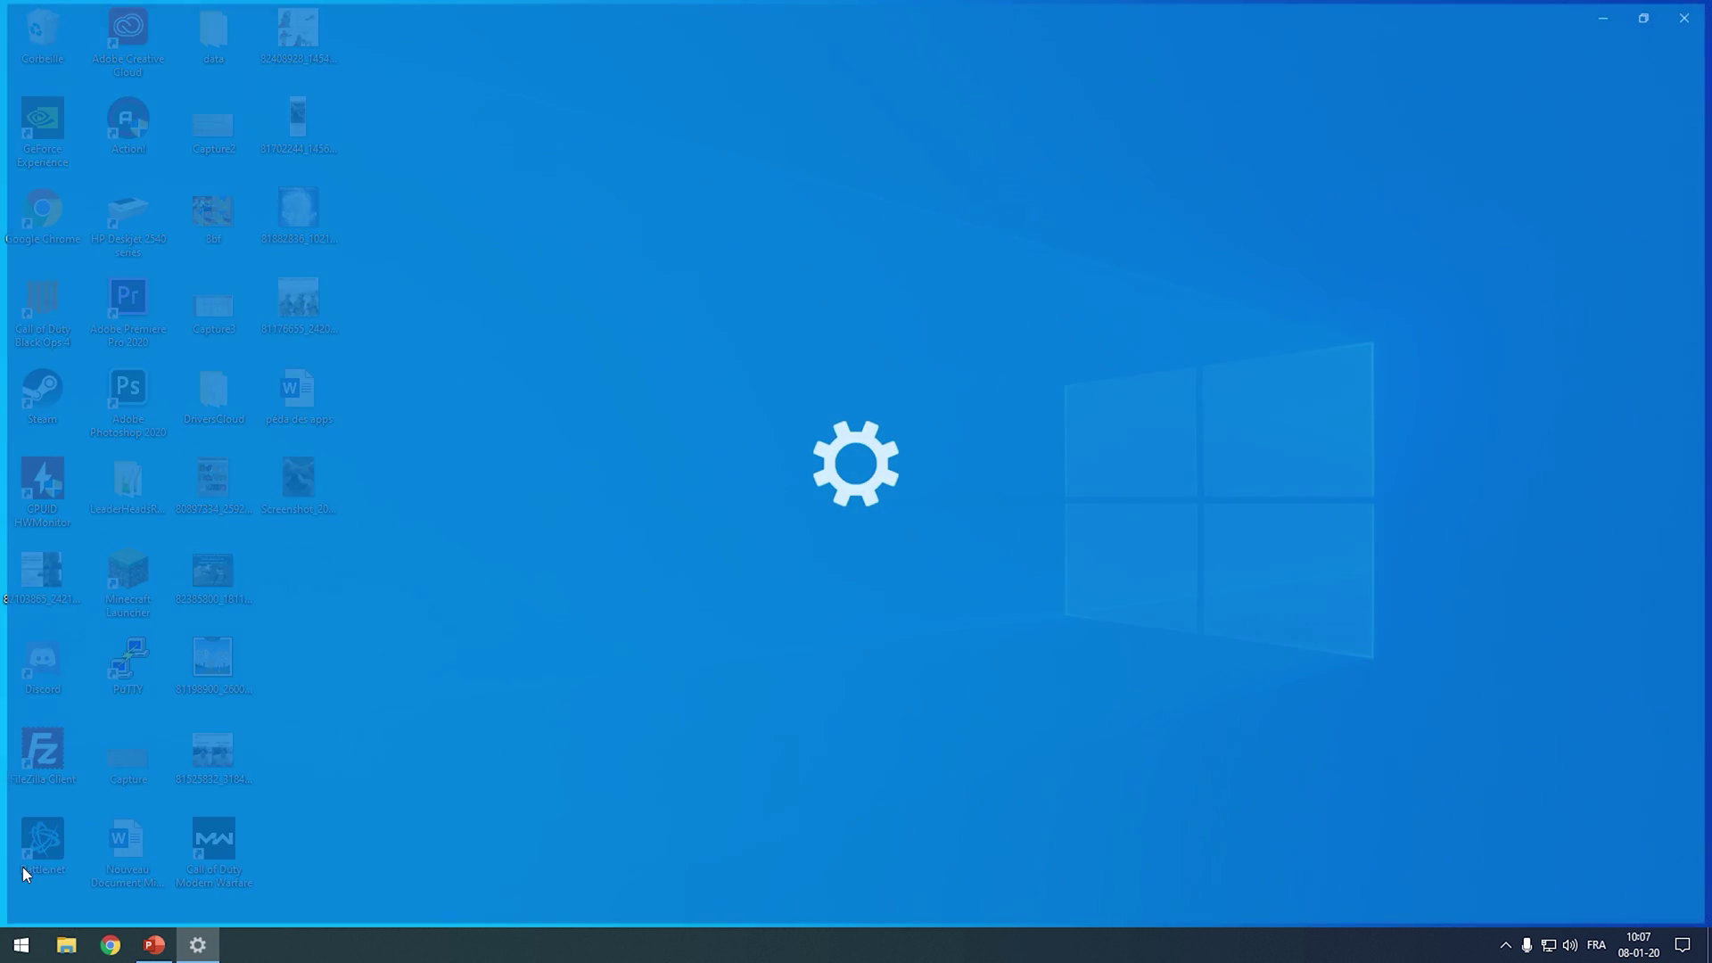
left_click(1156, 437)
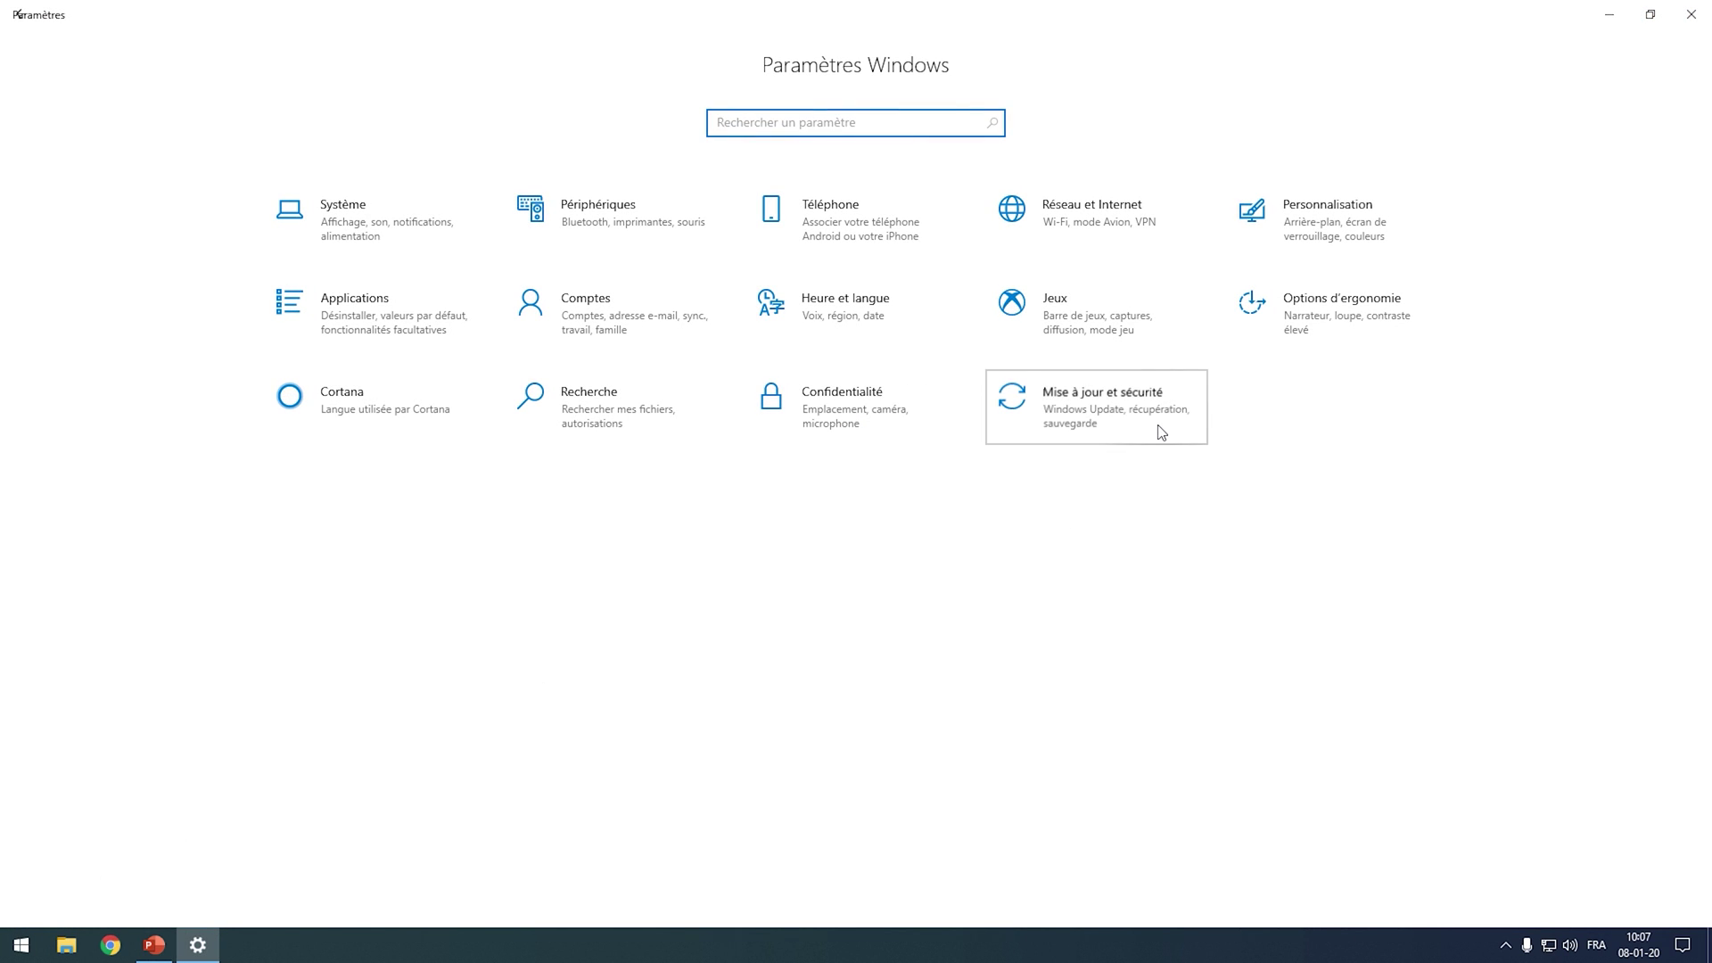
left_click(453, 173)
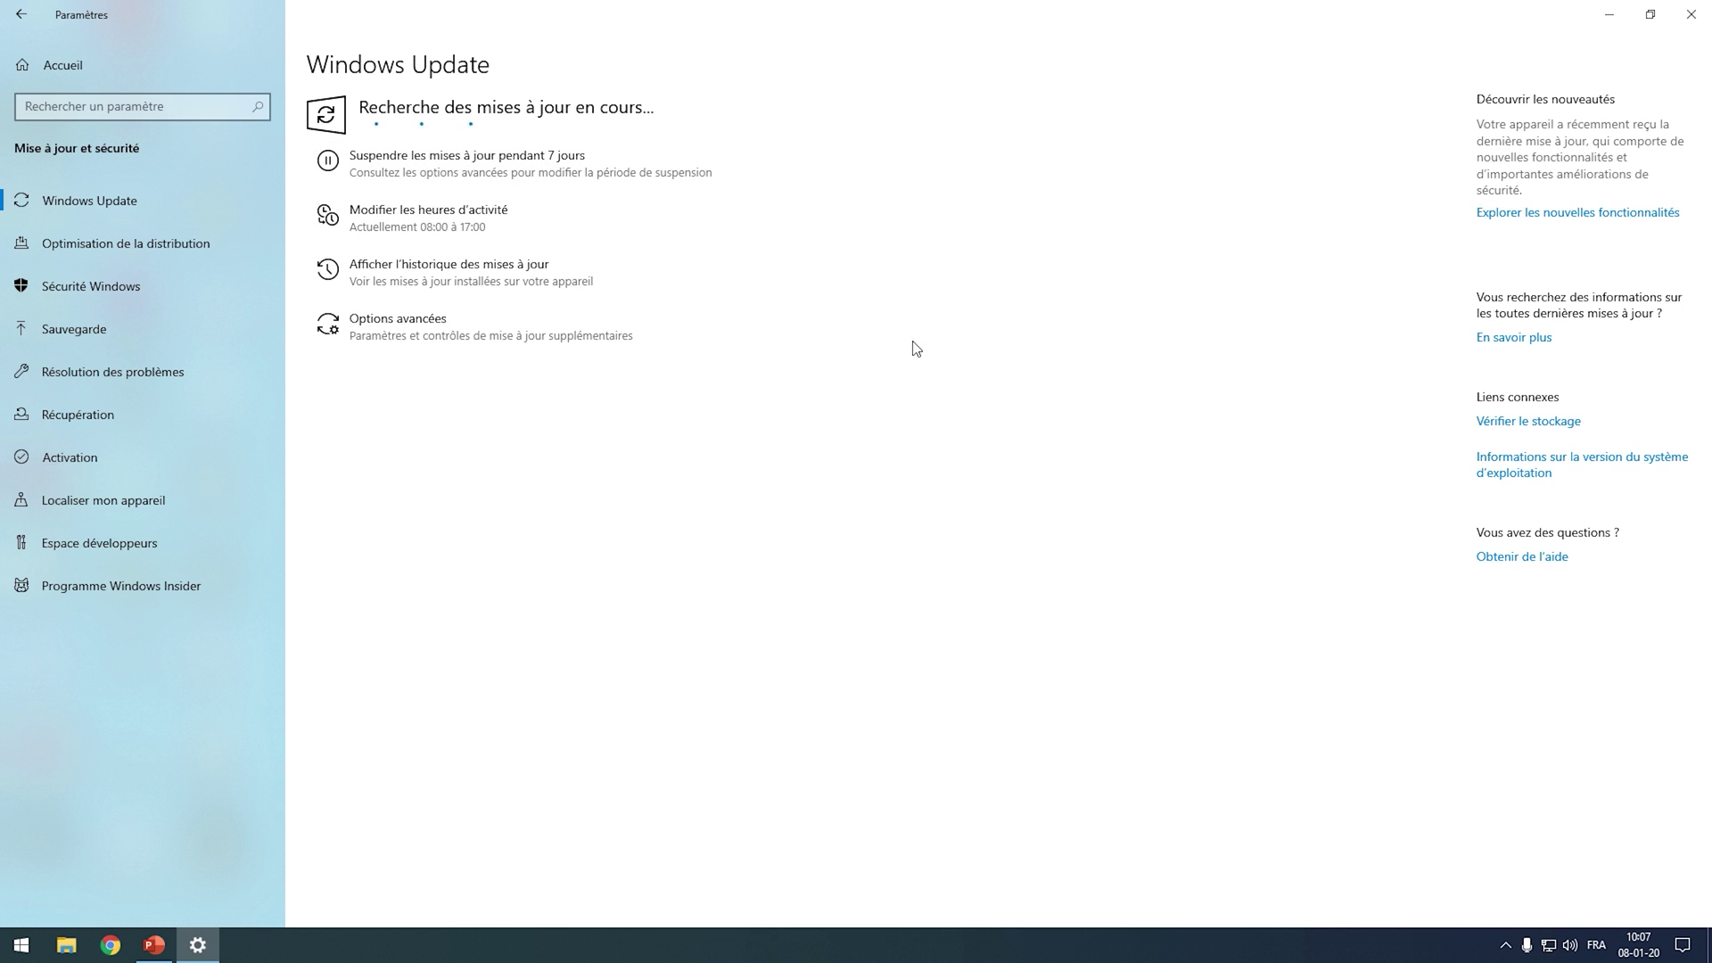